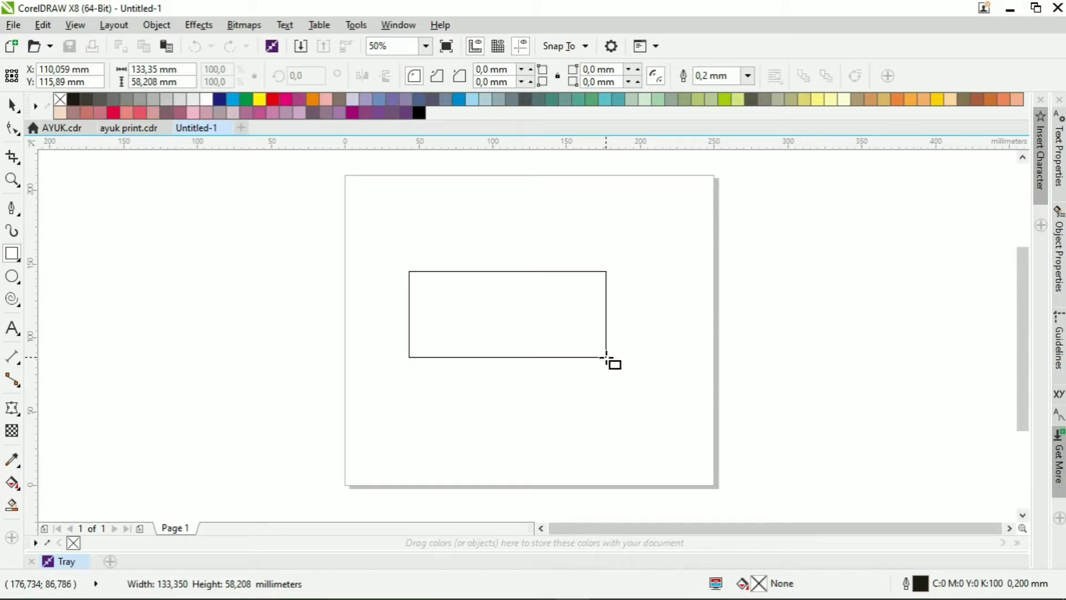
Draw a rectangle about 133 × 58 mm and a second about 80 × 26 mm overlapping the middle of its lower edge
{"action": "left_click_drag", "start_coordinate": [607, 357], "coordinate": [607, 357]}
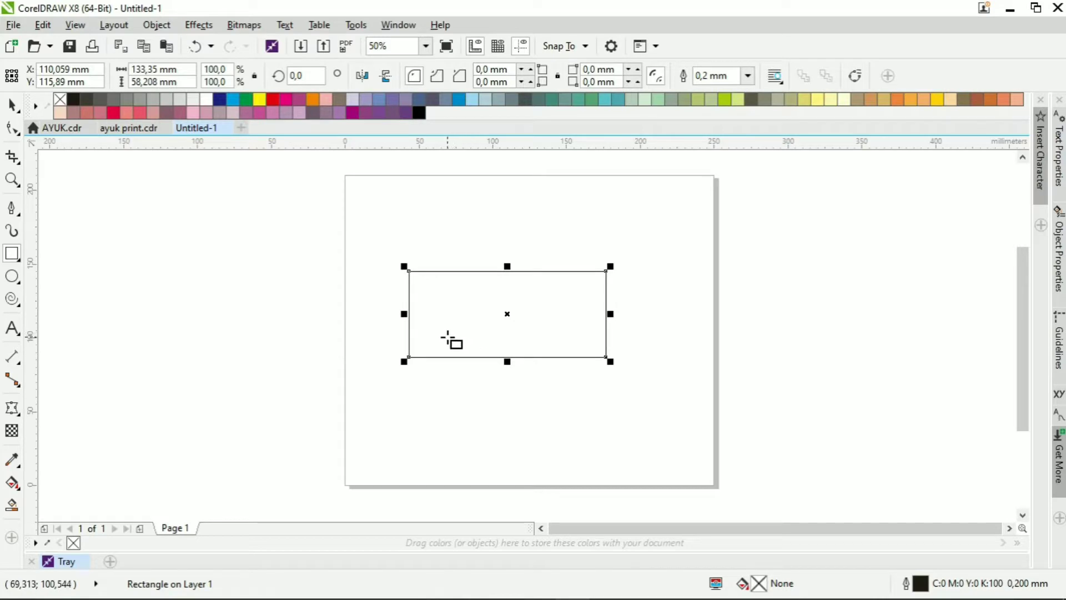
{"action": "left_click_drag", "start_coordinate": [447, 337], "coordinate": [566, 376]}
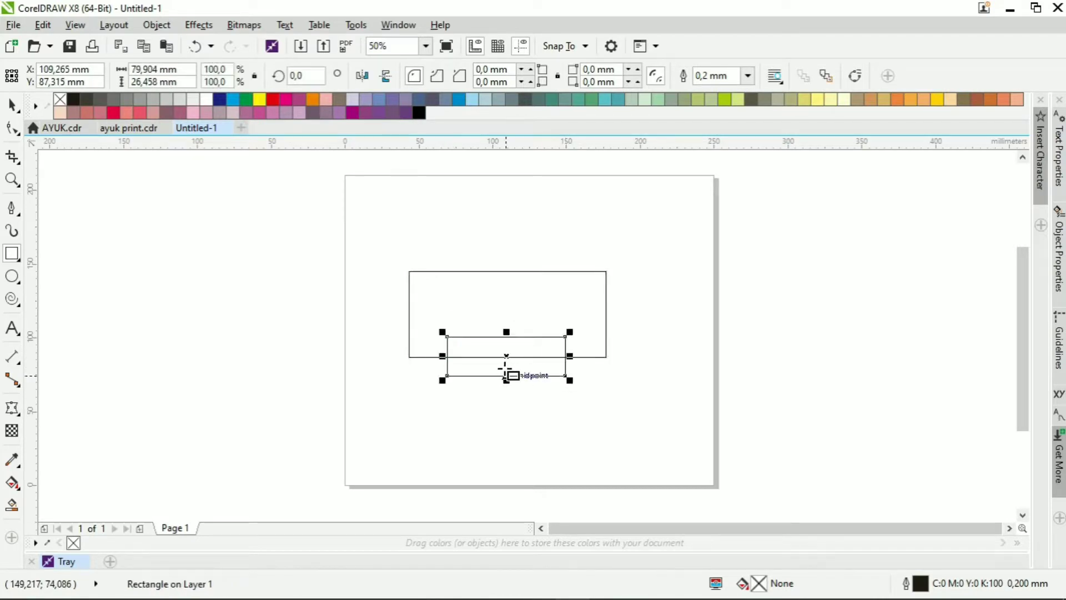
{"action": "left_click_drag", "start_coordinate": [509, 355], "coordinate": [509, 348]}
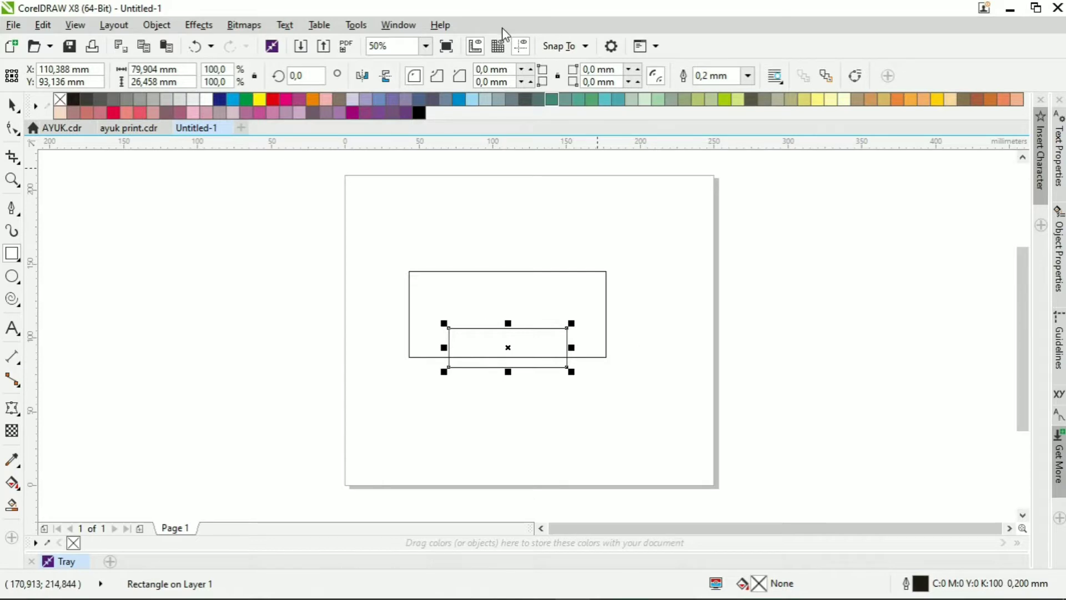
Show the document grid and nudge the small rectangle down about 1.1 mm
{"action": "left_click", "coordinate": [498, 46]}
{"action": "scroll", "coordinate": [554, 365], "scroll_direction": "up", "scroll_amount": 2}
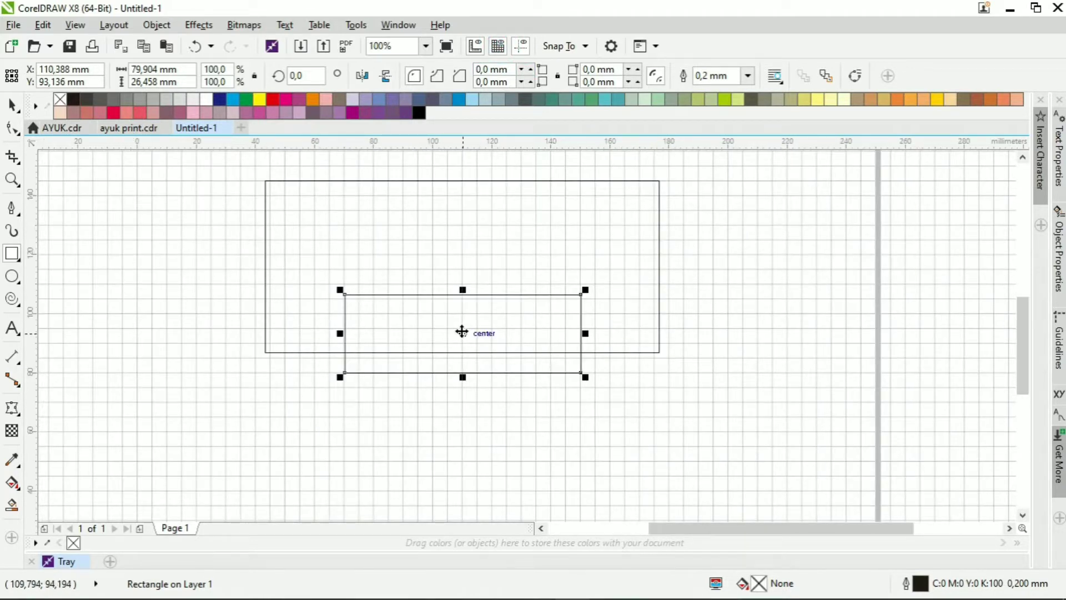
{"action": "left_click_drag", "start_coordinate": [462, 332], "coordinate": [461, 337]}
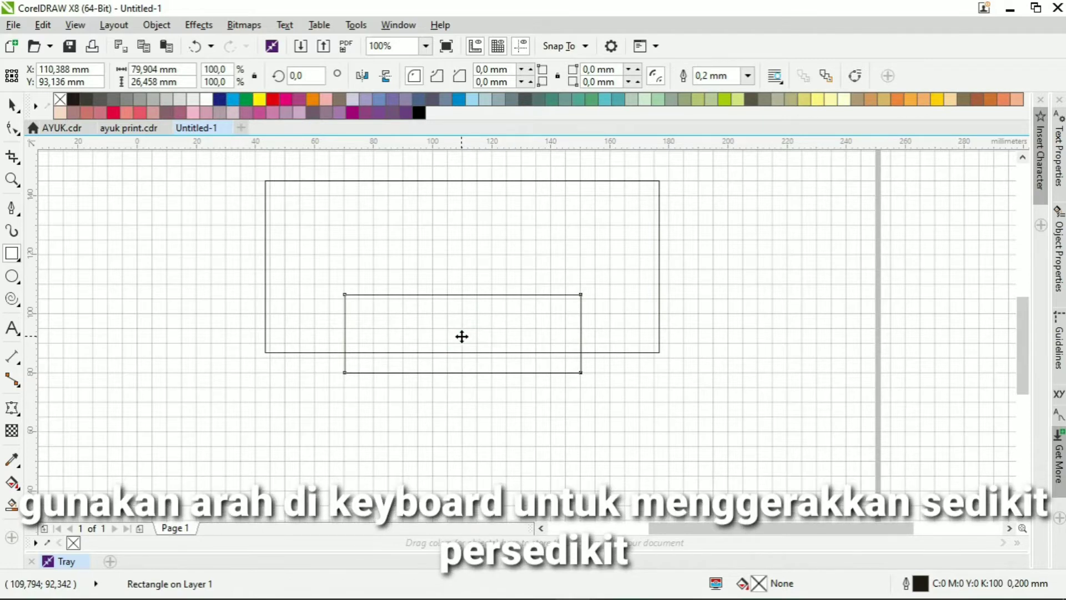
{"action": "key", "text": "Down"}
{"action": "key", "text": "Down"}
{"action": "key", "text": "Down"}
{"action": "key", "text": "Down"}
{"action": "key", "text": "Down"}
{"action": "key", "text": "Down"}
{"action": "key", "text": "Down"}
{"action": "key", "text": "Down"}
{"action": "key", "text": "Down"}
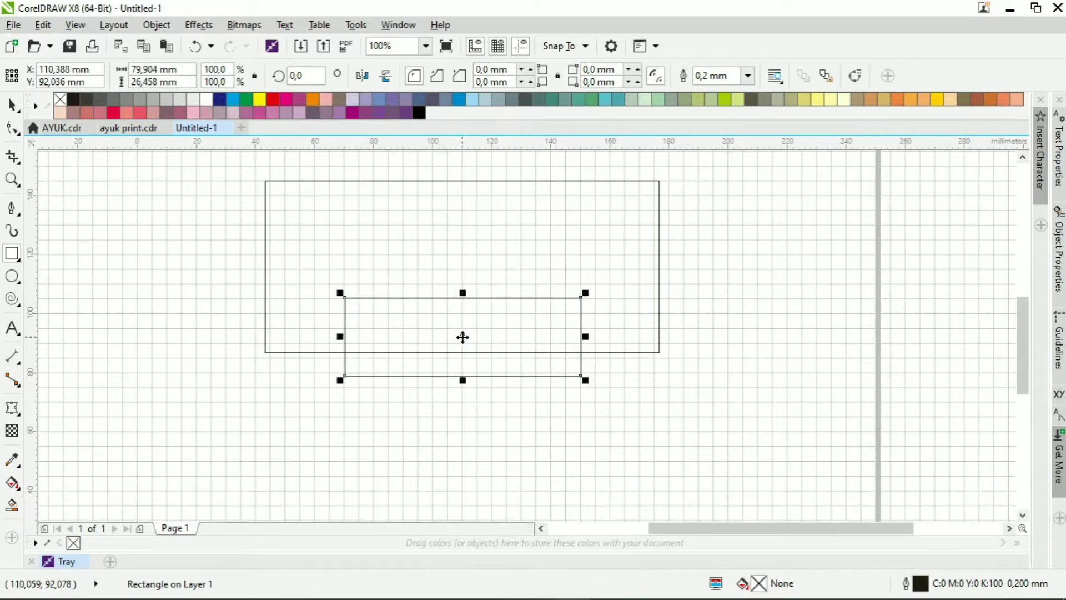
{"action": "left_click", "coordinate": [379, 426]}
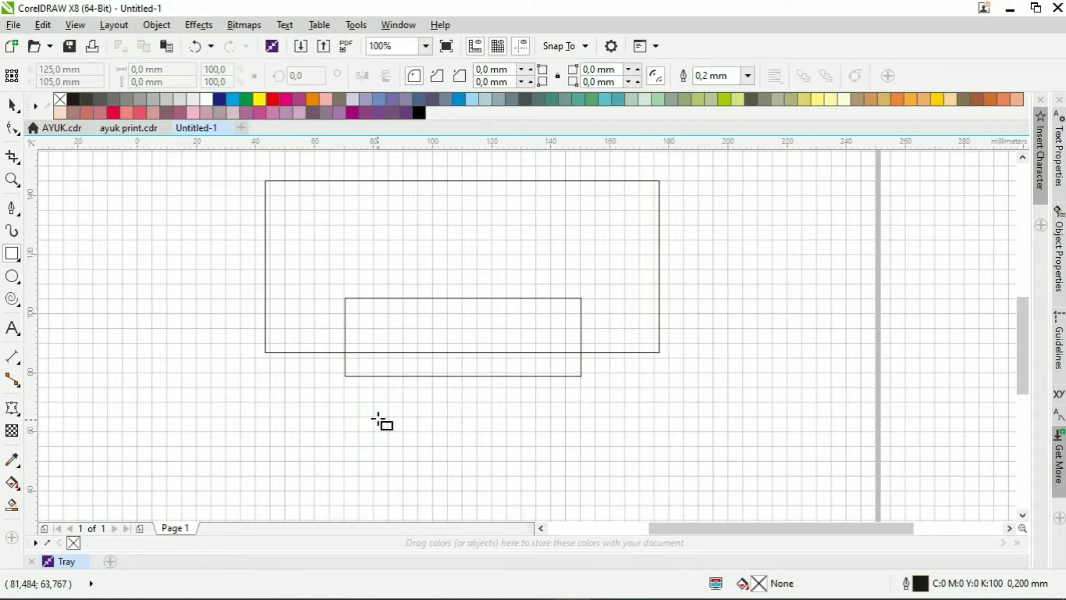
Trim the large rectangle with the small one to cut a notch in its lower edge
{"action": "scroll", "coordinate": [379, 420], "scroll_direction": "down", "scroll_amount": 1}
{"action": "scroll", "coordinate": [378, 419], "scroll_direction": "up", "scroll_amount": 1}
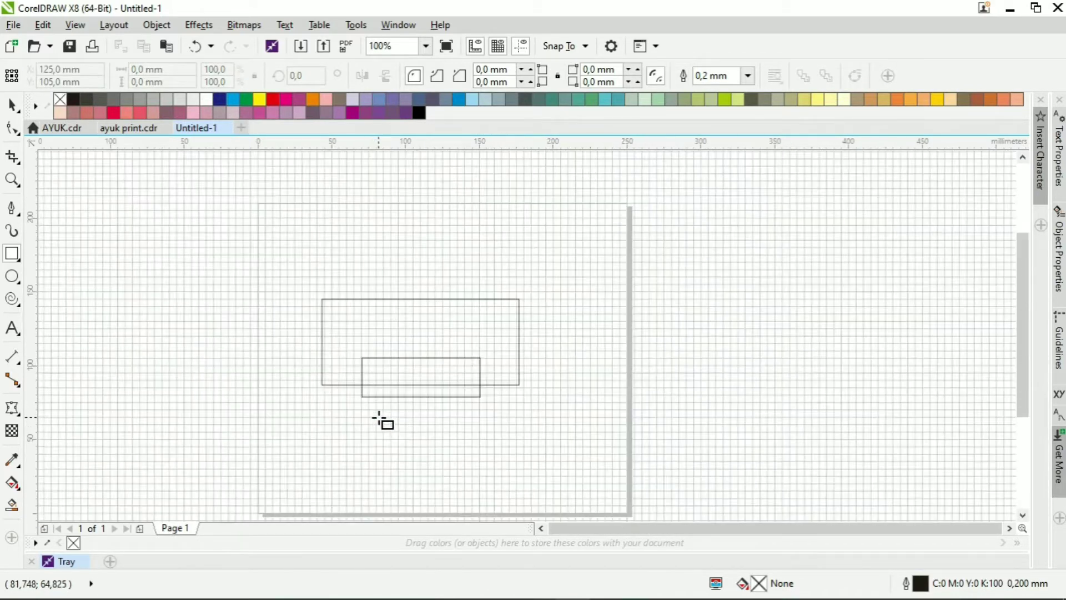
{"action": "left_click", "coordinate": [361, 397]}
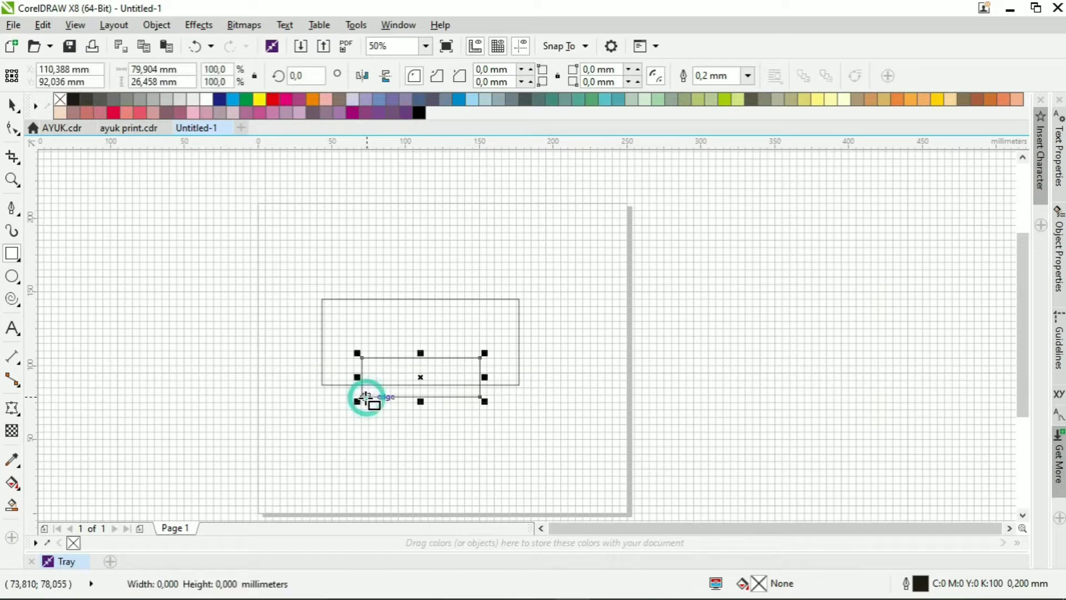
{"action": "left_click", "coordinate": [322, 346], "text": "shift"}
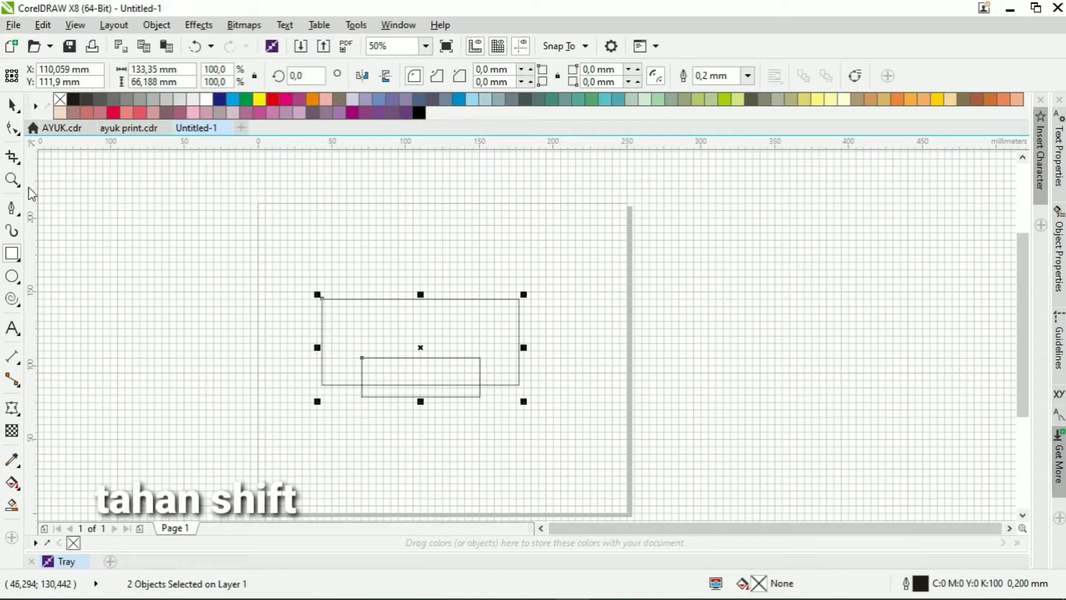
{"action": "left_click", "coordinate": [12, 104]}
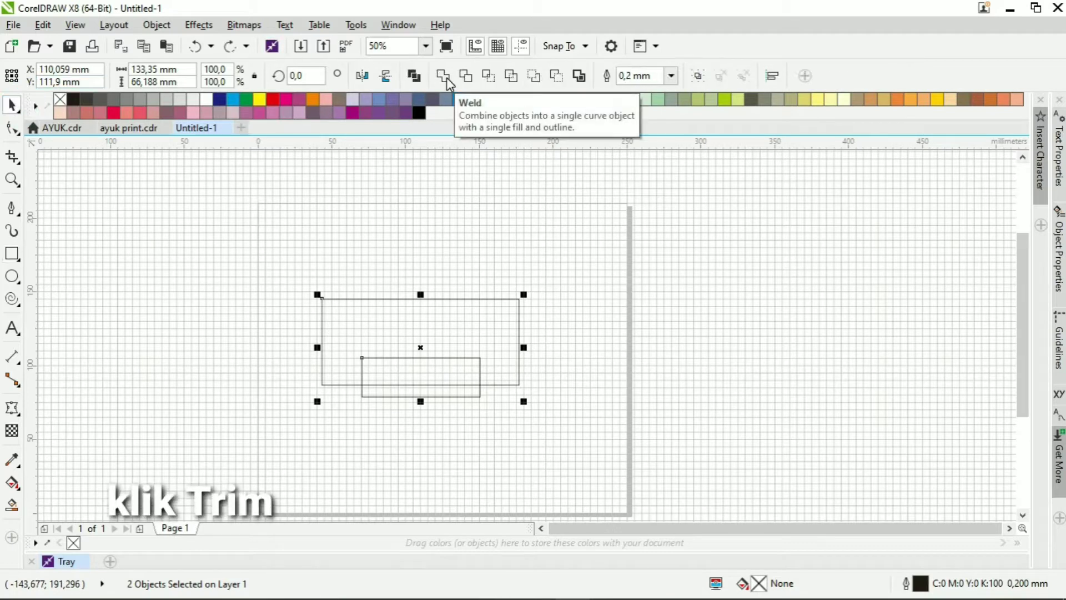
{"action": "left_click", "coordinate": [466, 75]}
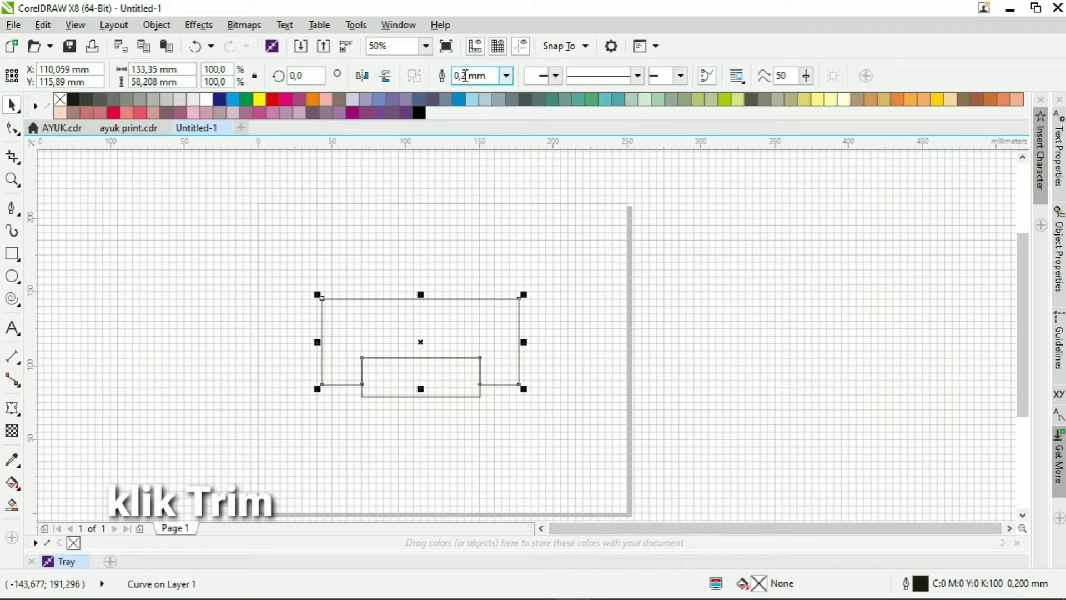
Move the small rectangle out of the notch to just above the trimmed shape's top edge
{"action": "left_click_drag", "start_coordinate": [418, 378], "coordinate": [419, 273]}
{"action": "scroll", "coordinate": [419, 273], "scroll_direction": "up", "scroll_amount": 2}
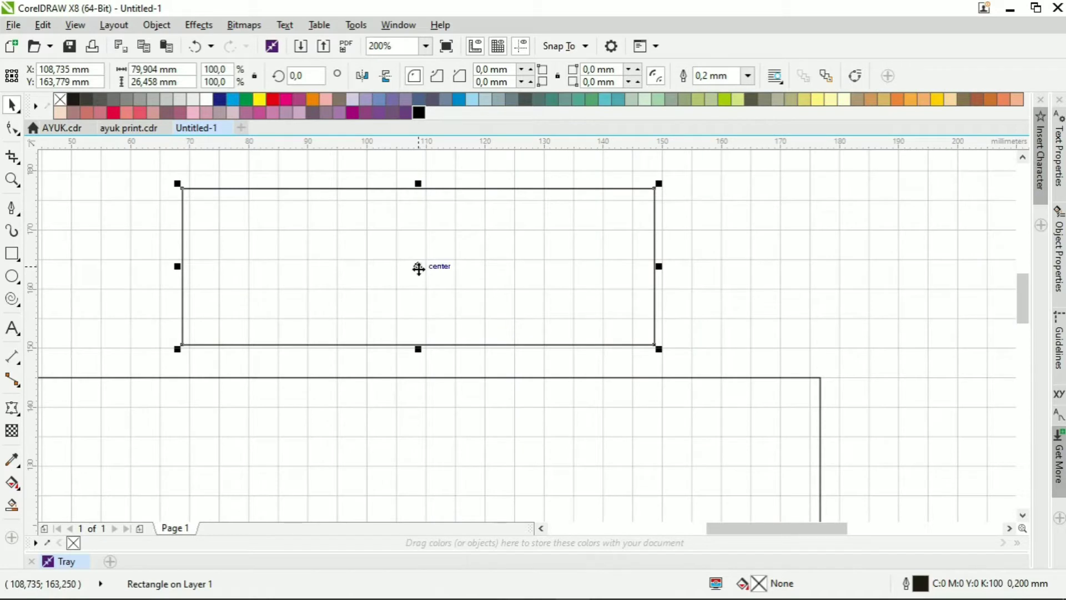
{"action": "key", "text": "Down"}
{"action": "key", "text": "Down"}
{"action": "key", "text": "Down"}
{"action": "key", "text": "Down"}
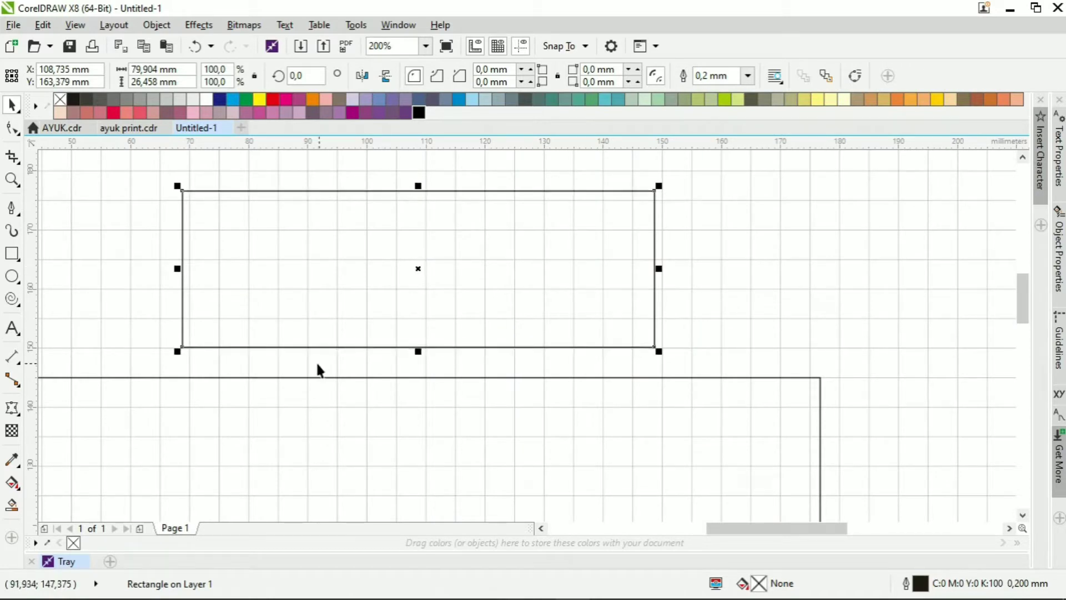
Stretch the small rectangle on both sides to about 134 mm wide to match the trimmed shape's width
{"action": "scroll", "coordinate": [313, 359], "scroll_direction": "down", "scroll_amount": 1}
{"action": "left_click_drag", "start_coordinate": [242, 314], "coordinate": [167, 314]}
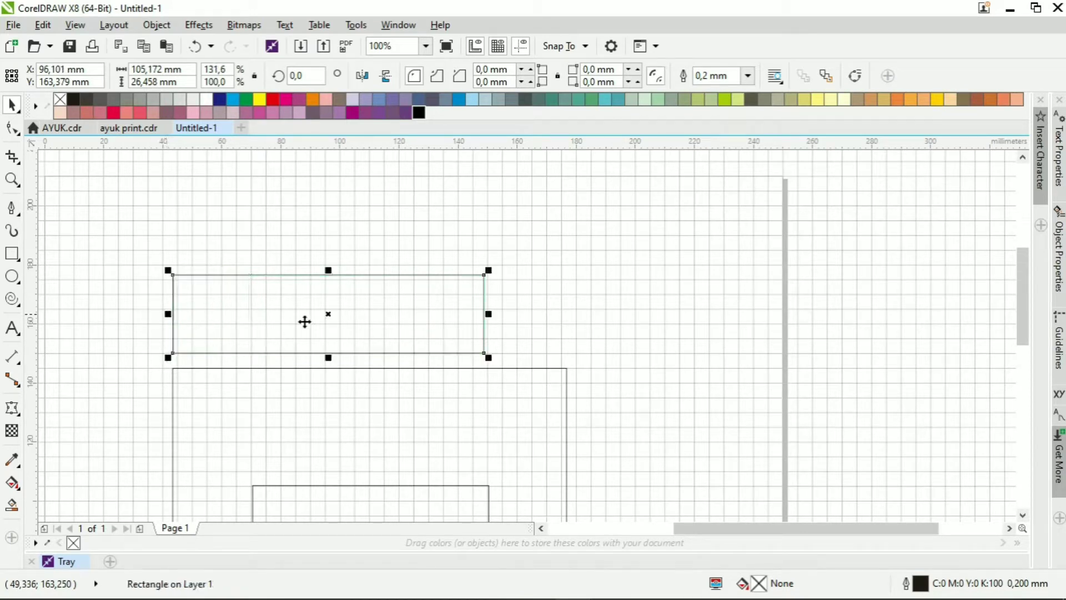
{"action": "left_click_drag", "start_coordinate": [486, 315], "coordinate": [576, 312]}
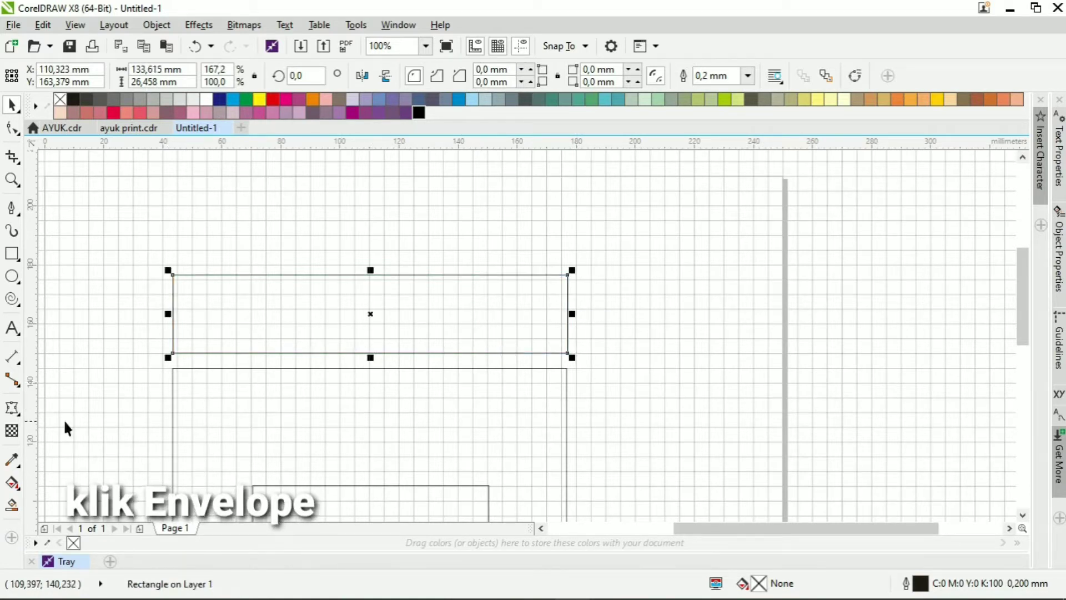
Start an Envelope on the widened rectangle and remove the middle nodes of its left, right and top edges
{"action": "left_click", "coordinate": [12, 411]}
{"action": "double_click", "coordinate": [173, 313]}
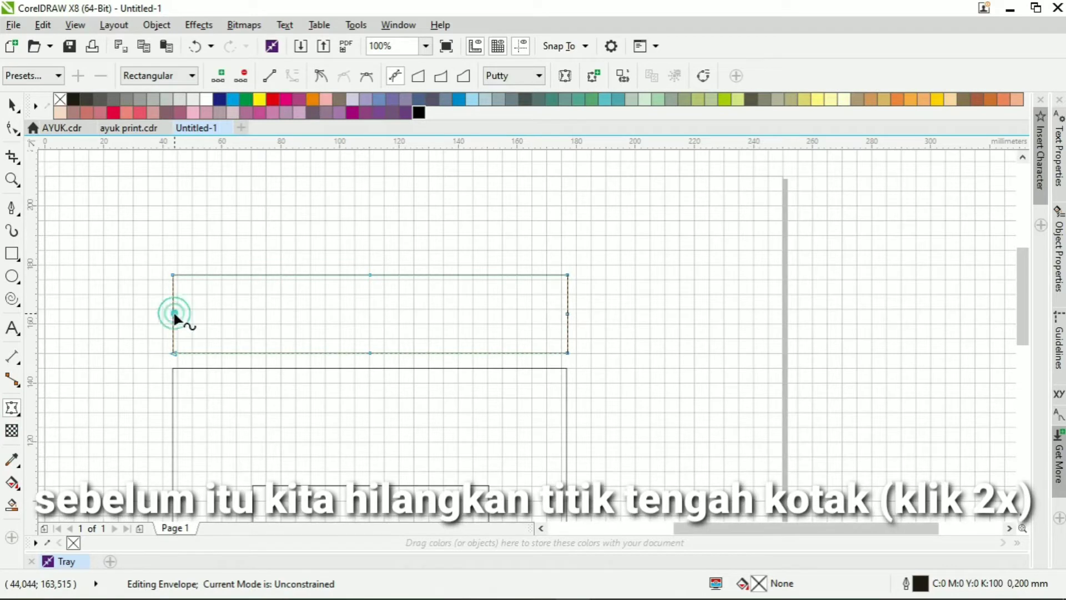
{"action": "double_click", "coordinate": [567, 315]}
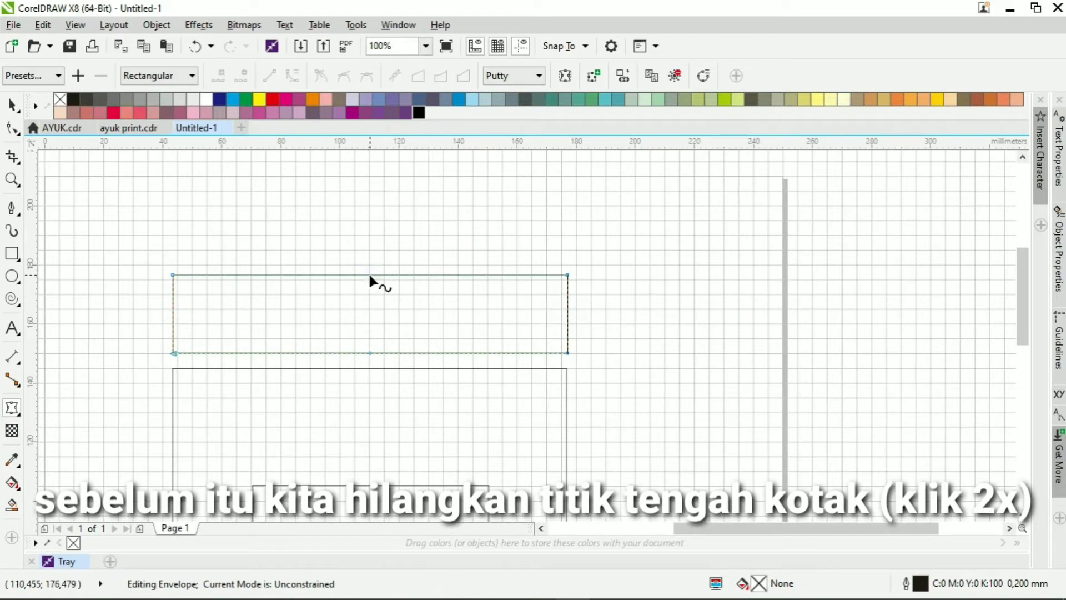
Move the envelope's top left corner node inward and down to about X 55 mm, Y 160 mm
{"action": "left_click", "coordinate": [173, 281]}
{"action": "left_click_drag", "start_coordinate": [174, 281], "coordinate": [207, 313]}
{"action": "scroll", "coordinate": [207, 312], "scroll_direction": "up", "scroll_amount": 2}
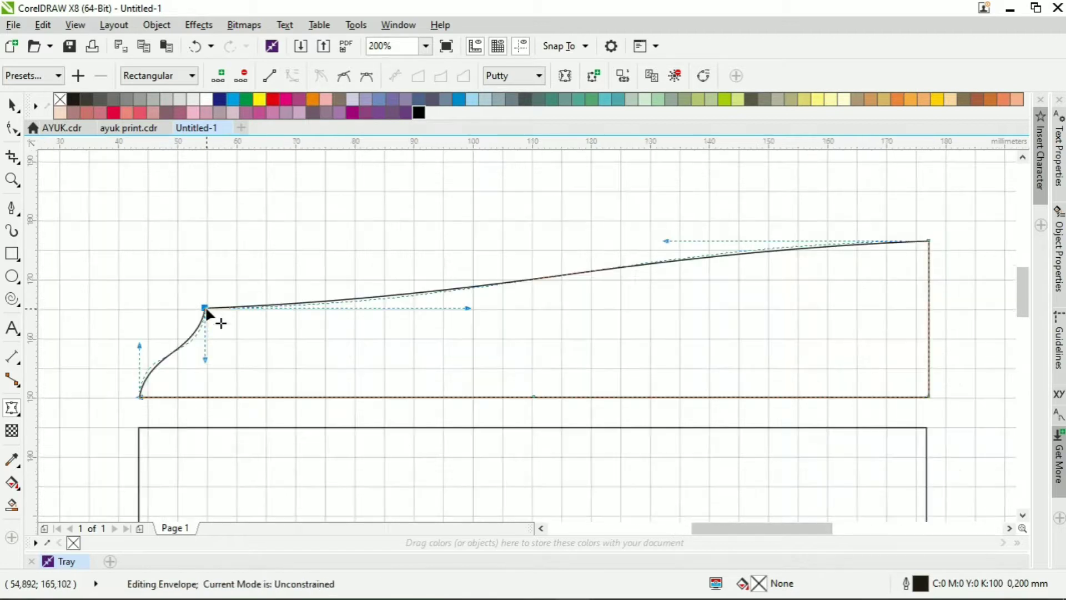
{"action": "scroll", "coordinate": [203, 311], "scroll_direction": "up", "scroll_amount": 1}
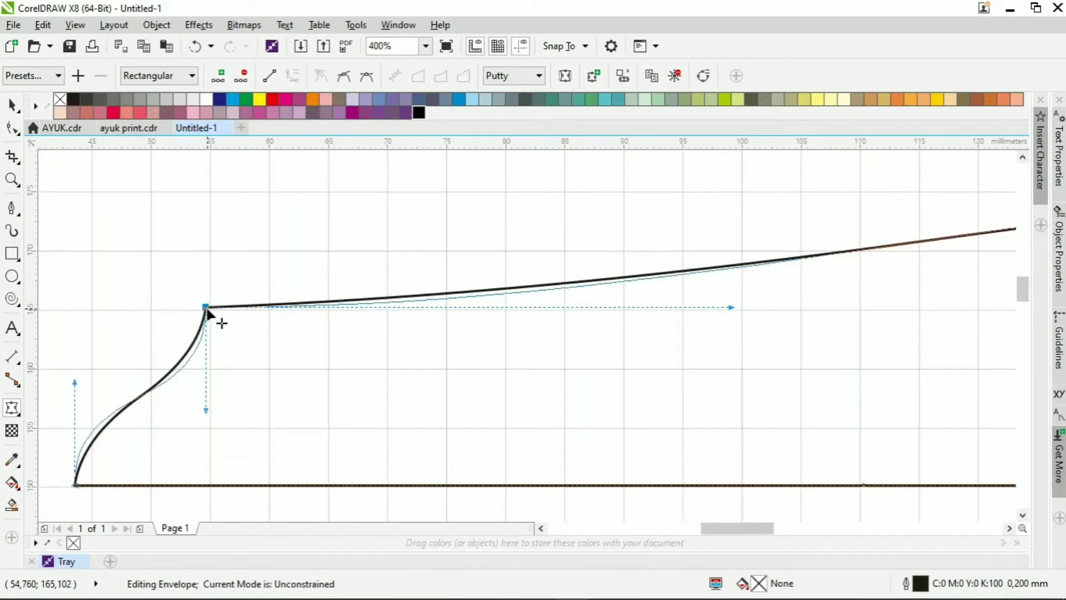
{"action": "left_click_drag", "start_coordinate": [213, 313], "coordinate": [214, 314]}
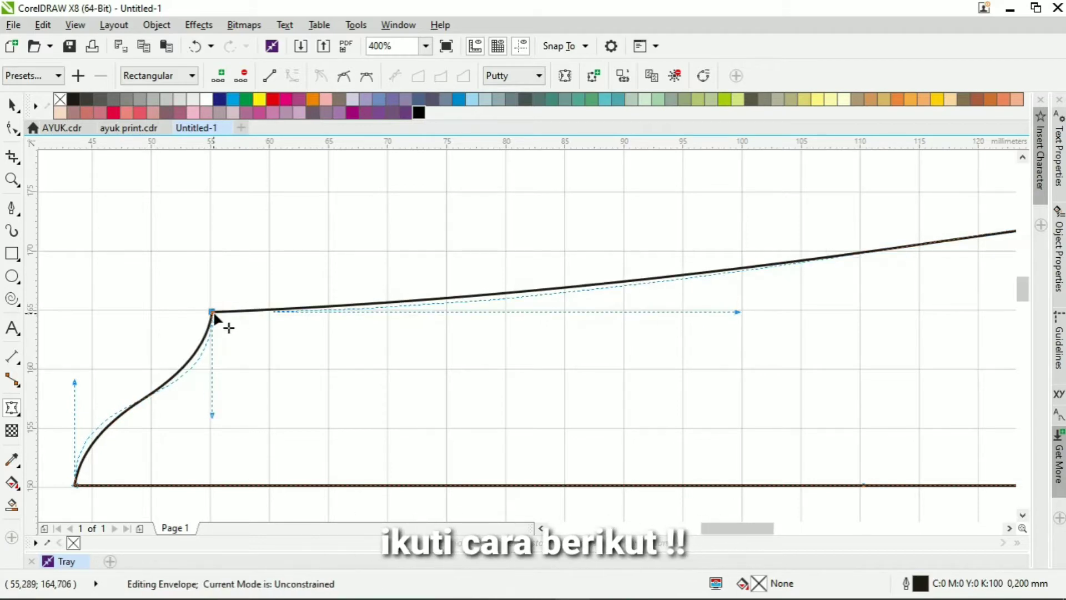
{"action": "scroll", "coordinate": [237, 334], "scroll_direction": "down", "scroll_amount": 1}
{"action": "scroll", "coordinate": [235, 374], "scroll_direction": "down", "scroll_amount": 1}
{"action": "scroll", "coordinate": [225, 347], "scroll_direction": "up", "scroll_amount": 1}
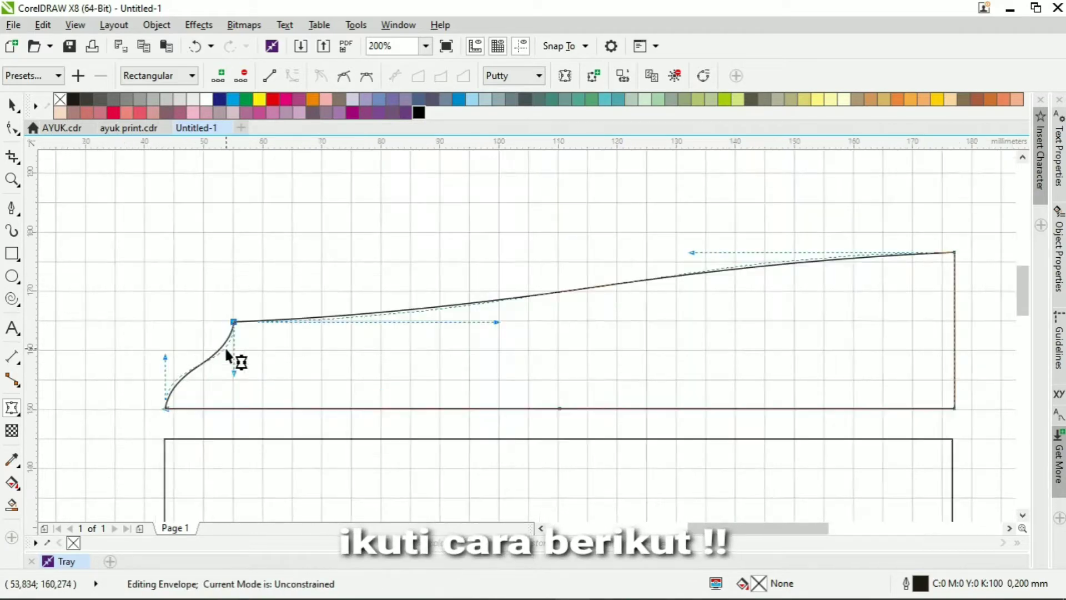
{"action": "scroll", "coordinate": [245, 398], "scroll_direction": "down", "scroll_amount": 2}
{"action": "scroll", "coordinate": [244, 399], "scroll_direction": "up", "scroll_amount": 2}
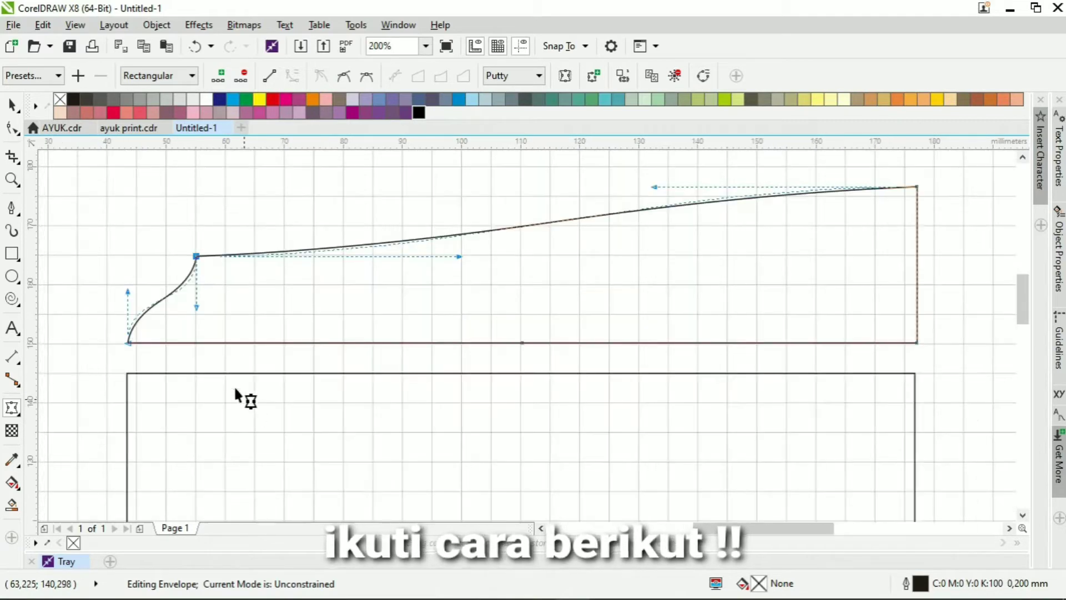
{"action": "left_click_drag", "start_coordinate": [196, 256], "coordinate": [196, 282]}
Move the envelope's top right corner node inward and down to about X 170 mm, Y 160 mm, level with the left one
{"action": "scroll", "coordinate": [216, 295], "scroll_direction": "down", "scroll_amount": 2}
{"action": "scroll", "coordinate": [388, 299], "scroll_direction": "up", "scroll_amount": 2}
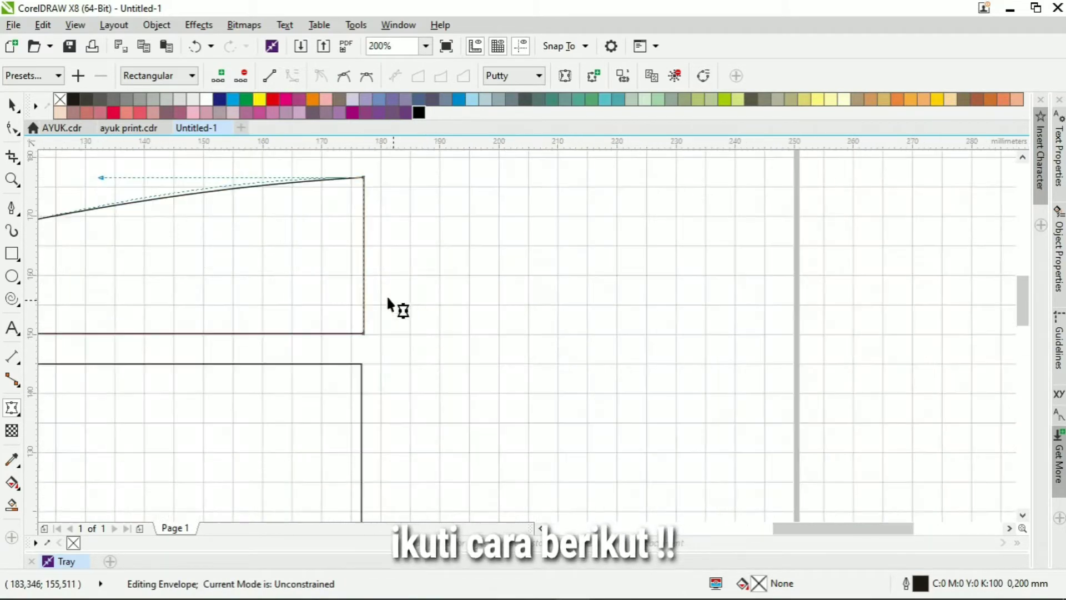
{"action": "left_click_drag", "start_coordinate": [362, 178], "coordinate": [324, 278]}
{"action": "scroll", "coordinate": [222, 324], "scroll_direction": "down", "scroll_amount": 3}
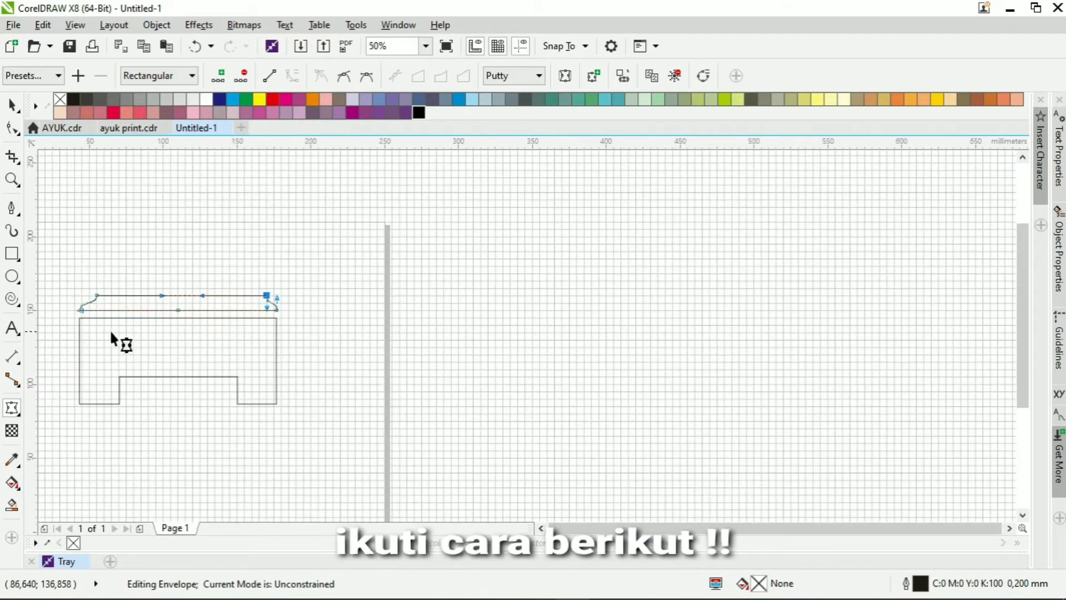
{"action": "scroll", "coordinate": [100, 333], "scroll_direction": "up", "scroll_amount": 1}
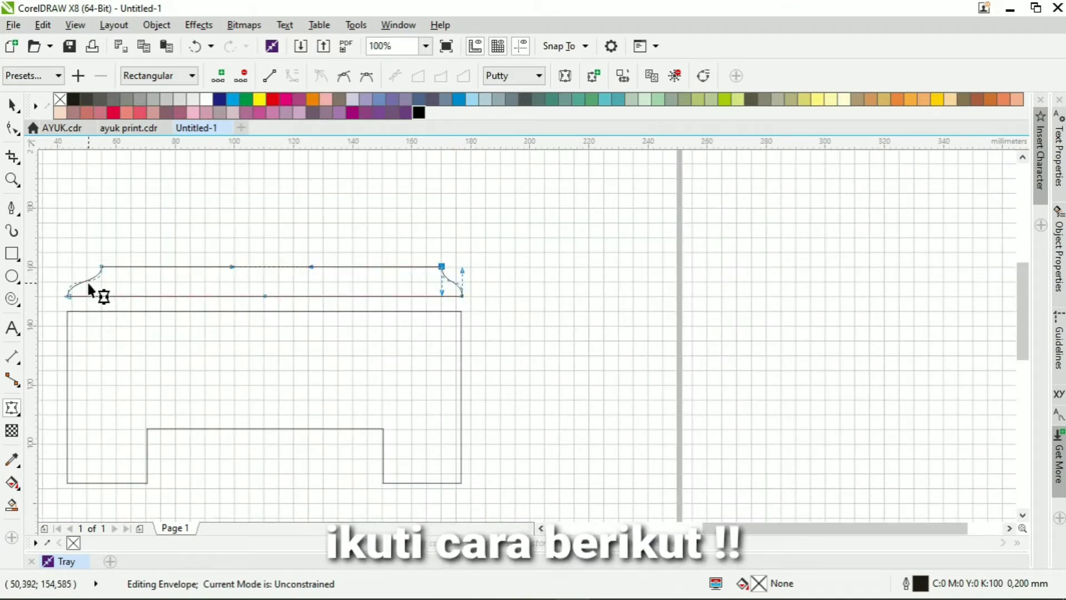
{"action": "scroll", "coordinate": [442, 272], "scroll_direction": "up", "scroll_amount": 3}
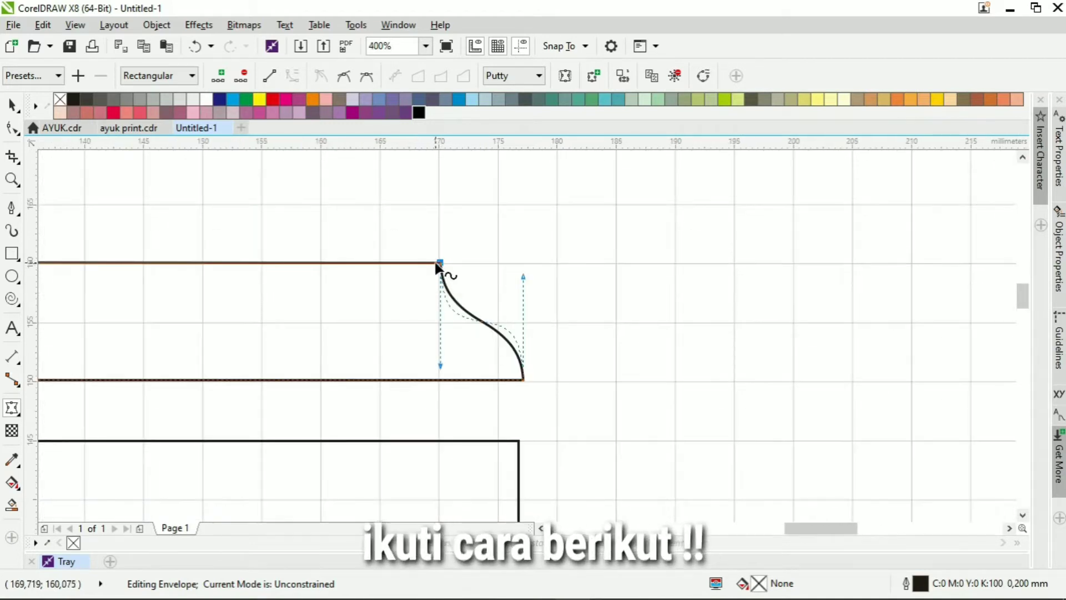
{"action": "mouse_move", "coordinate": [439, 265]}
{"action": "left_mouse_down"}
{"action": "mouse_move", "coordinate": [429, 282]}
{"action": "mouse_move", "coordinate": [438, 266]}
{"action": "left_mouse_up"}
{"action": "scroll", "coordinate": [429, 274], "scroll_direction": "down", "scroll_amount": 3}
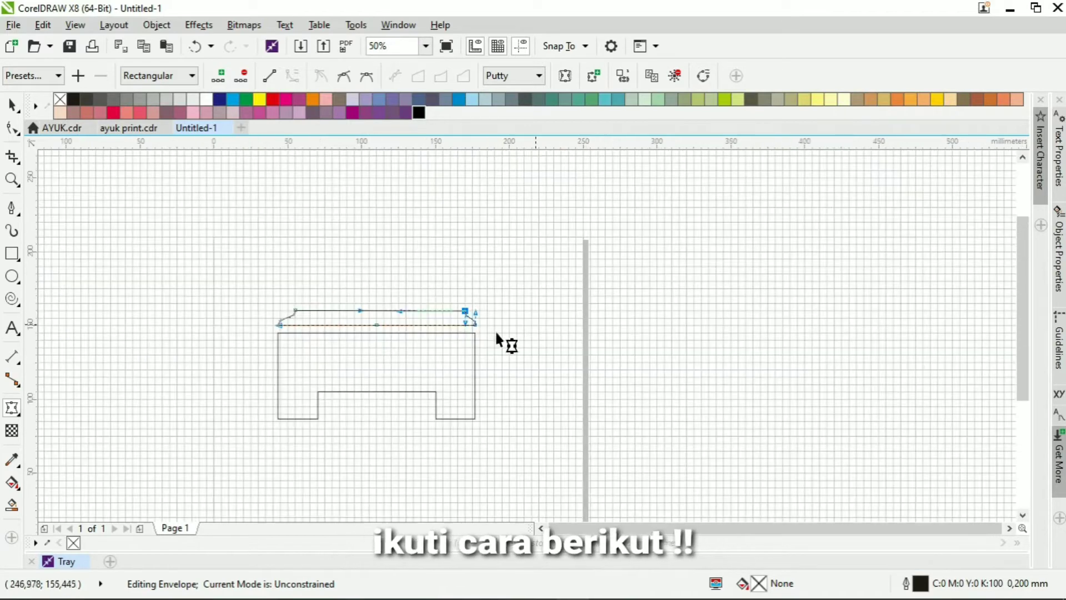
Straighten the envelope's curved left edge into a diagonal by aligning the curve handles of its two end nodes
{"action": "scroll", "coordinate": [301, 314], "scroll_direction": "up", "scroll_amount": 2}
{"action": "left_click", "coordinate": [227, 356]}
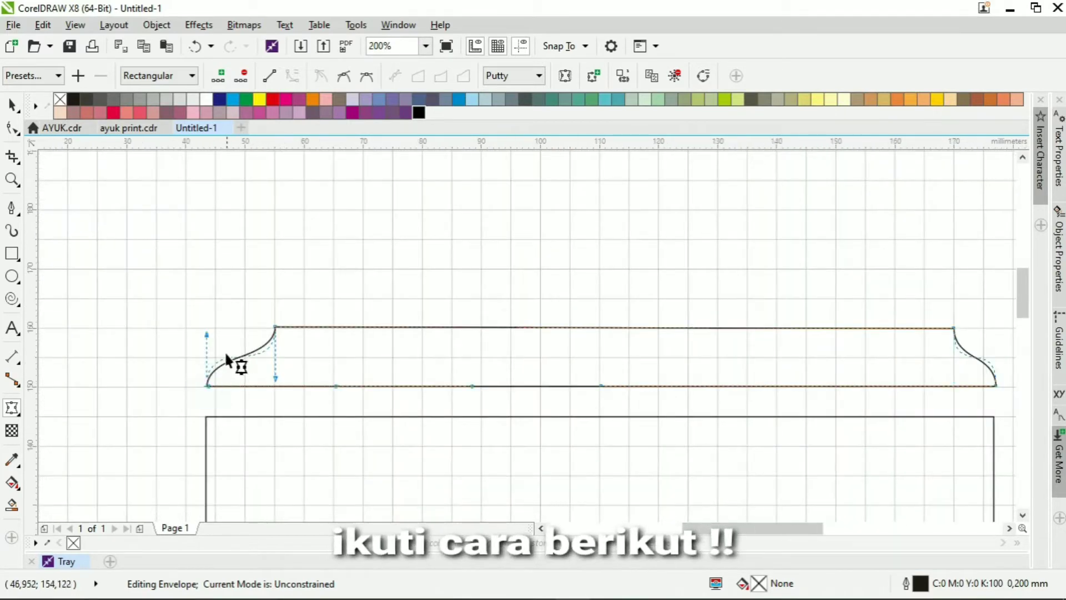
{"action": "left_click_drag", "start_coordinate": [206, 334], "coordinate": [251, 354]}
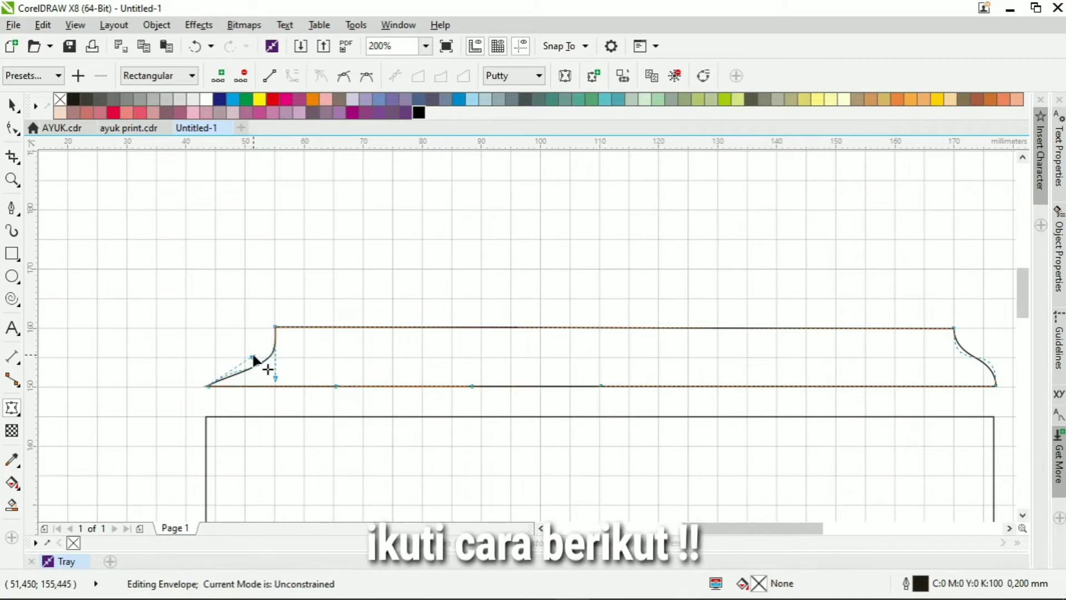
{"action": "scroll", "coordinate": [252, 353], "scroll_direction": "up", "scroll_amount": 2}
{"action": "left_click_drag", "start_coordinate": [340, 448], "coordinate": [225, 351]}
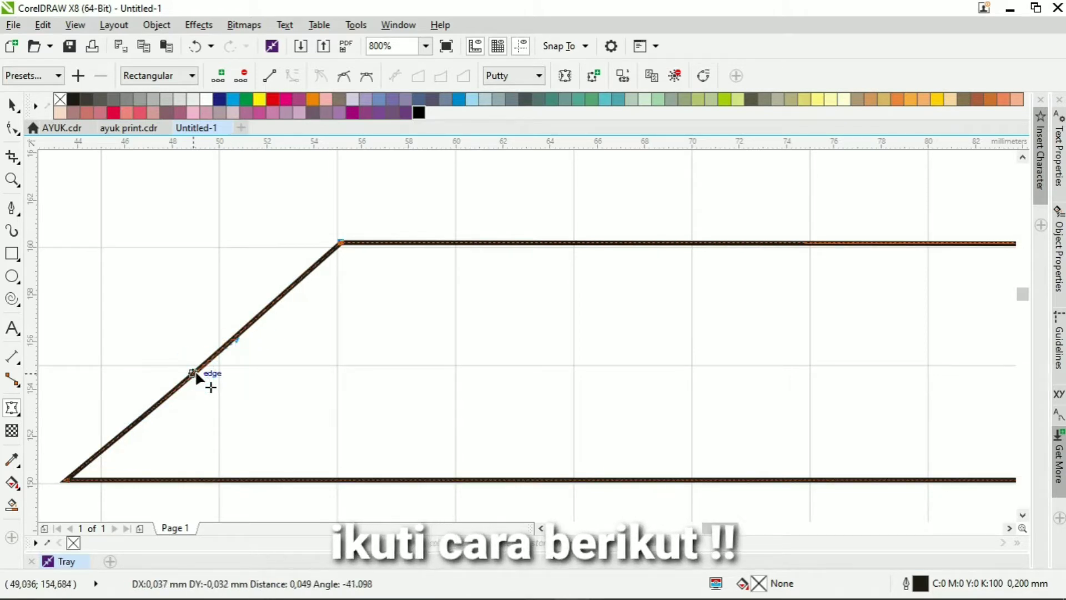
Straighten the envelope's curved right edge into a diagonal by aligning the curve handles of its two end nodes
{"action": "scroll", "coordinate": [197, 374], "scroll_direction": "up", "scroll_amount": 2}
{"action": "scroll", "coordinate": [201, 378], "scroll_direction": "down", "scroll_amount": 4}
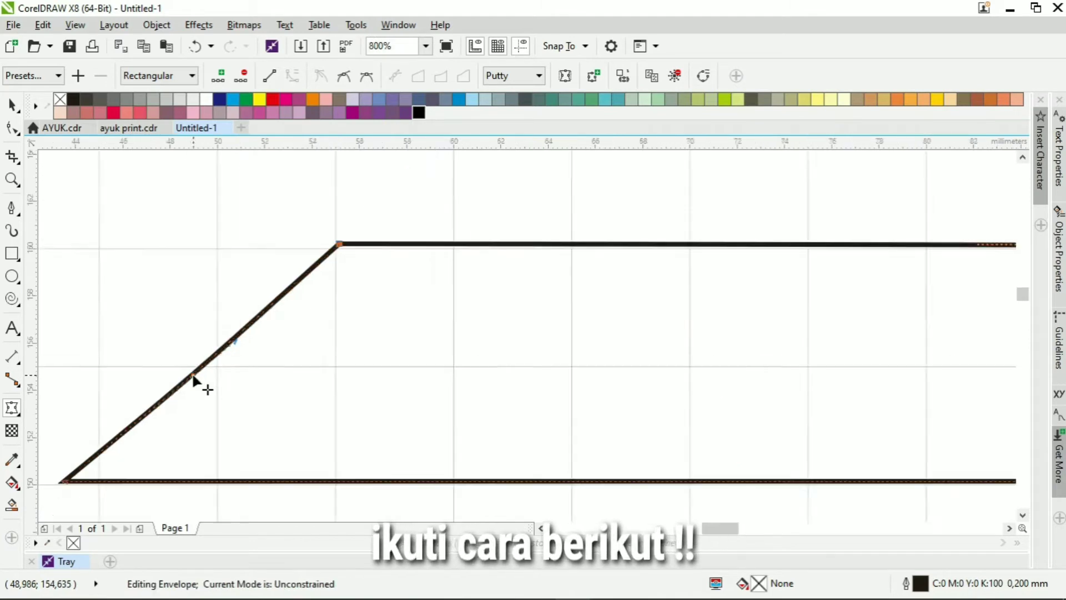
{"action": "scroll", "coordinate": [733, 396], "scroll_direction": "down", "scroll_amount": 1}
{"action": "scroll", "coordinate": [969, 376], "scroll_direction": "up", "scroll_amount": 2}
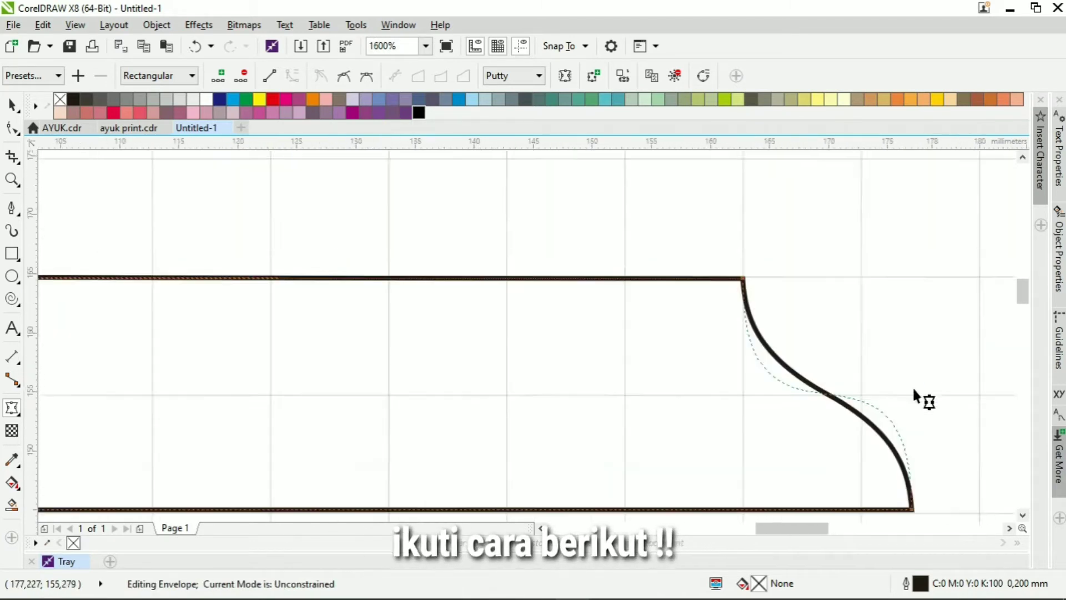
{"action": "double_click", "coordinate": [855, 492]}
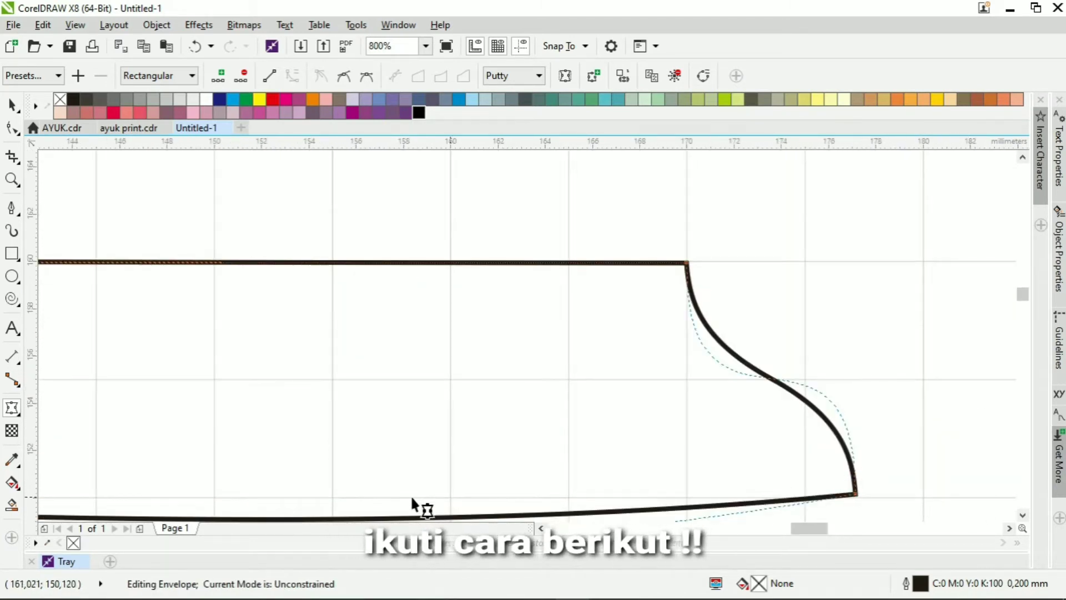
{"action": "key", "text": "ctrl+z"}
{"action": "left_click", "coordinate": [690, 278]}
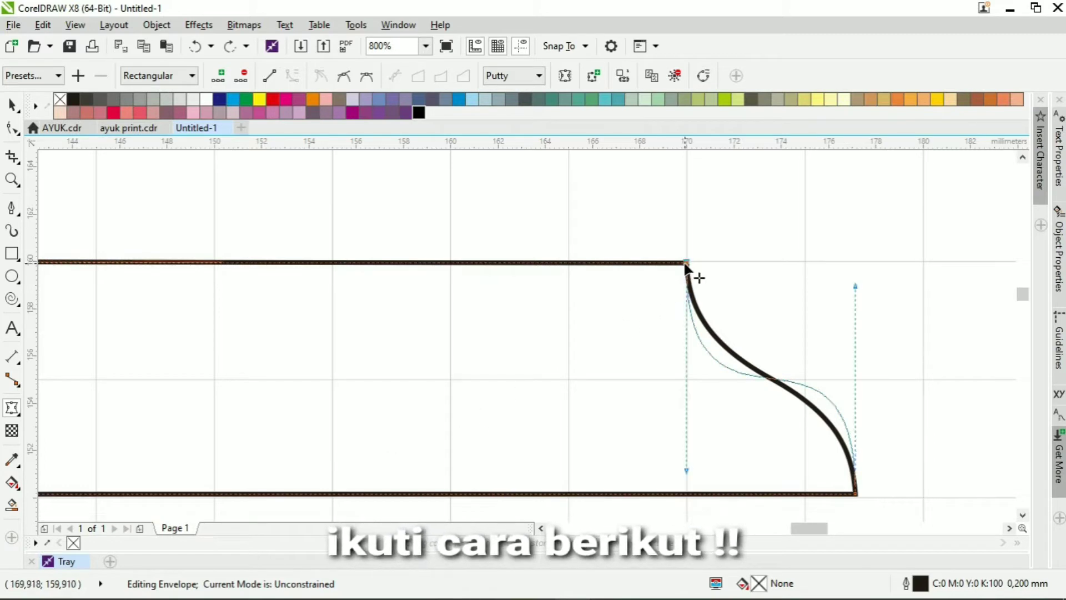
{"action": "left_click_drag", "start_coordinate": [686, 470], "coordinate": [829, 449]}
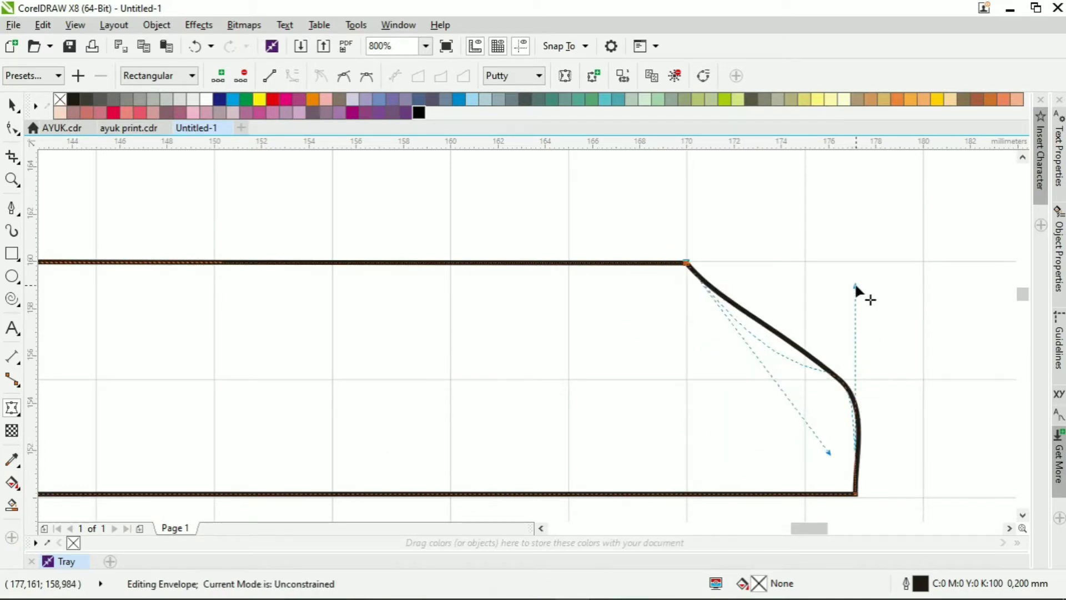
{"action": "left_click_drag", "start_coordinate": [855, 285], "coordinate": [733, 327]}
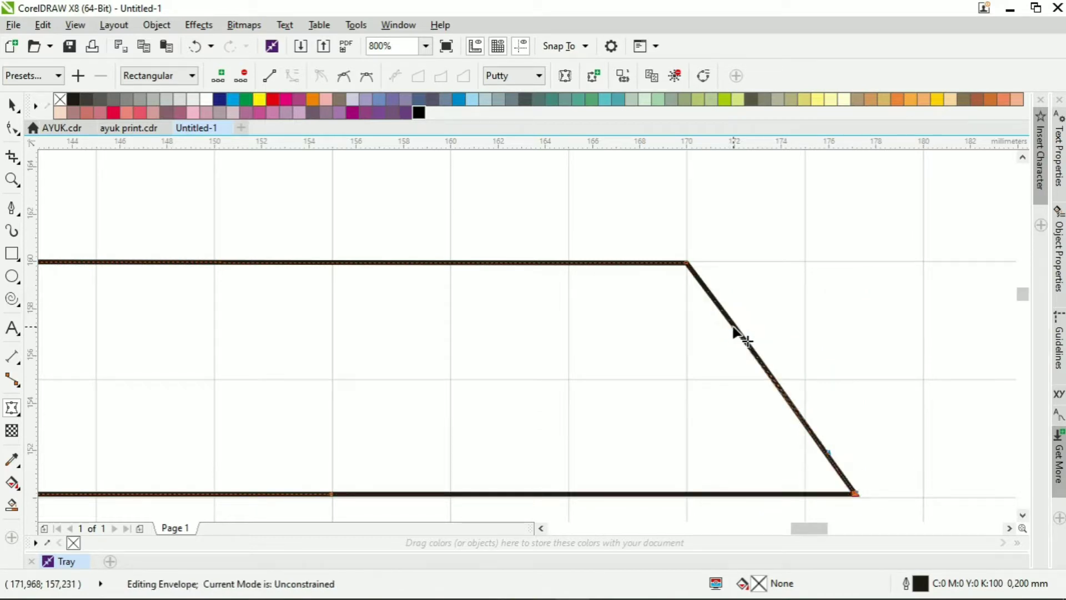
{"action": "scroll", "coordinate": [812, 446], "scroll_direction": "down", "scroll_amount": 3}
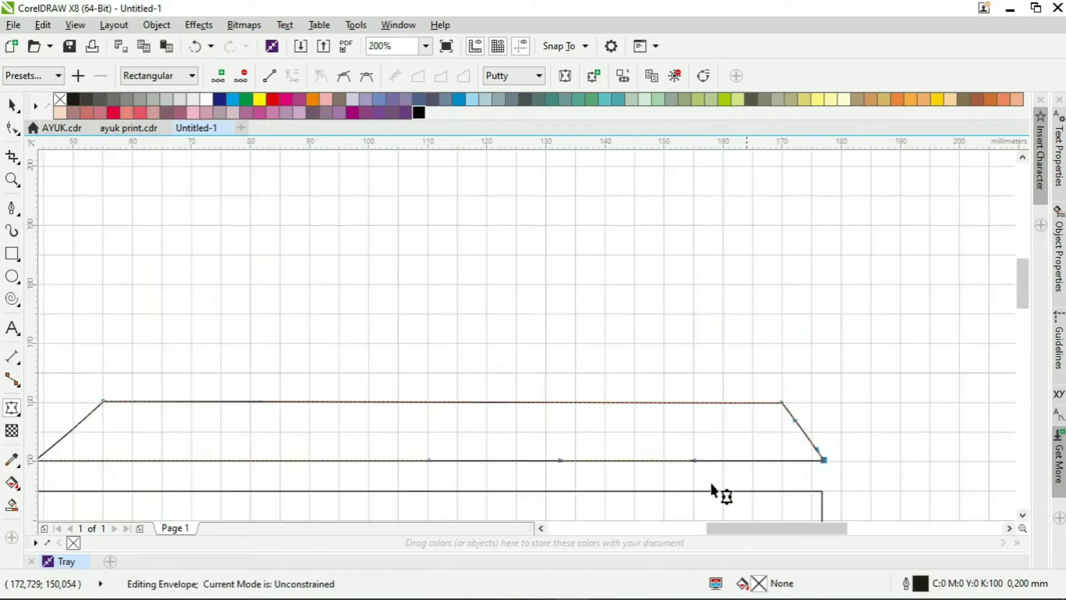
{"action": "scroll", "coordinate": [753, 406], "scroll_direction": "down", "scroll_amount": 2}
{"action": "left_click", "coordinate": [831, 466]}
{"action": "scroll", "coordinate": [830, 467], "scroll_direction": "up", "scroll_amount": 1}
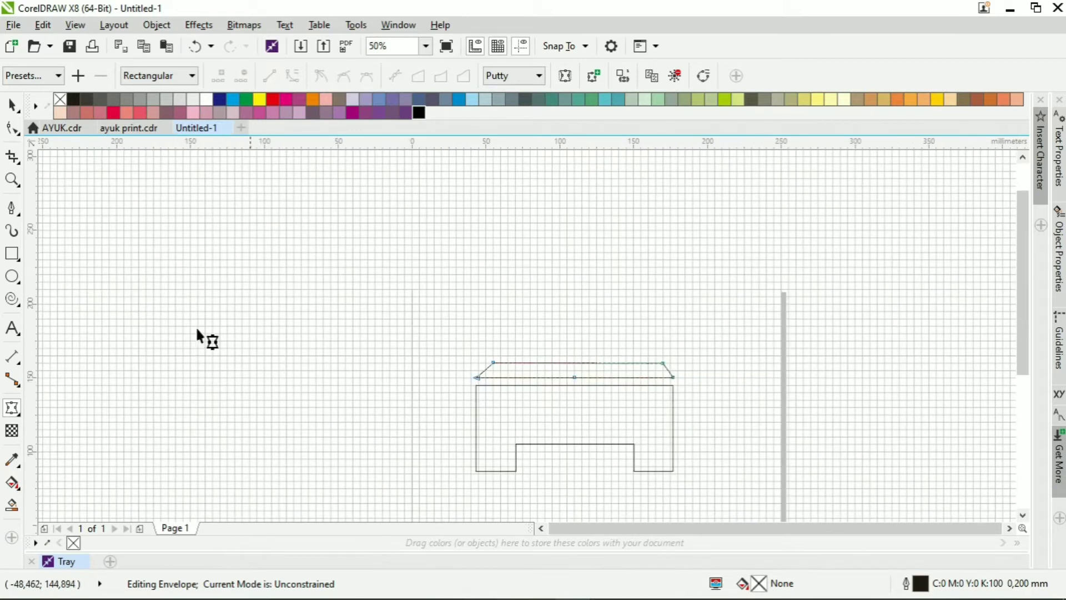
Duplicate the tapered piece and move the copy down over the body's notch, to about X 112 mm, Y 85 mm
{"action": "left_click", "coordinate": [12, 107]}
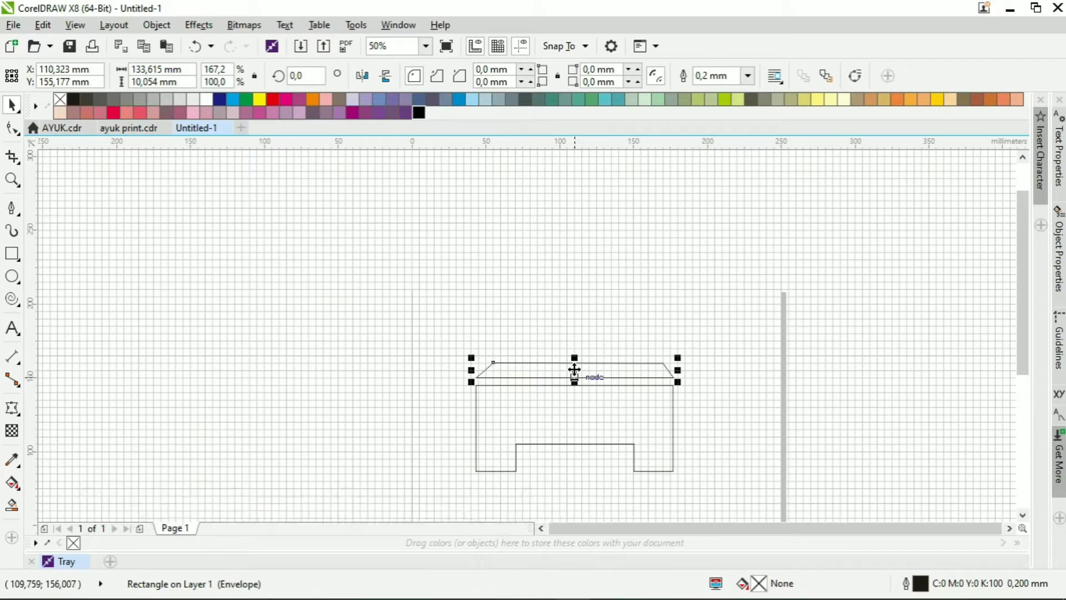
{"action": "key", "text": "ctrl+d"}
{"action": "left_click_drag", "start_coordinate": [585, 362], "coordinate": [578, 473]}
{"action": "scroll", "coordinate": [625, 495], "scroll_direction": "up", "scroll_amount": 1}
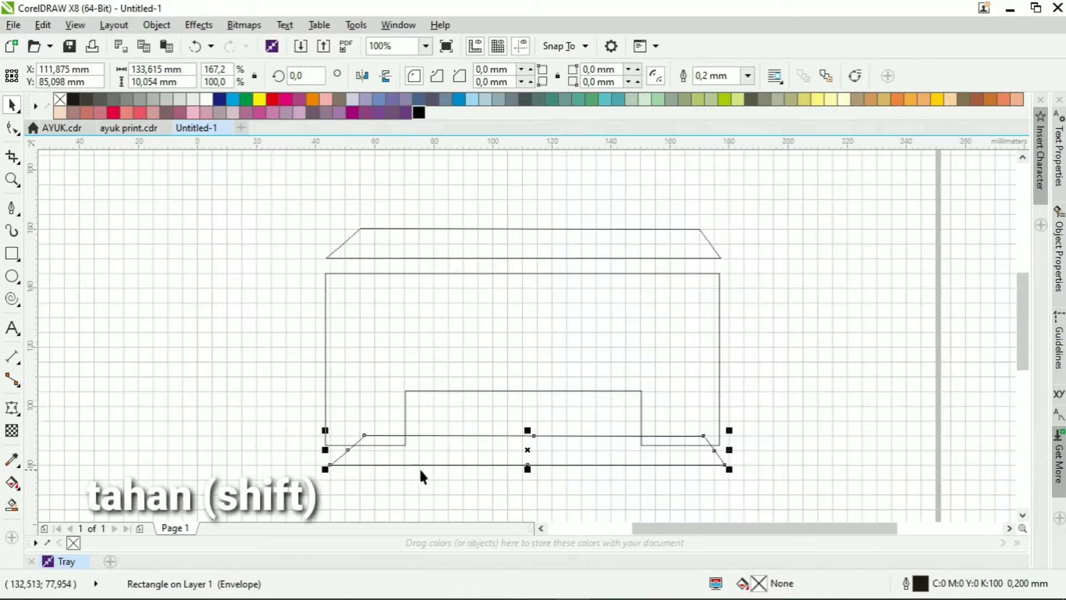
Narrow the tapered copy symmetrically to about 77 mm wide and shift it to about X 109 mm, within the notch
{"action": "left_click_drag", "start_coordinate": [325, 450], "coordinate": [403, 451]}
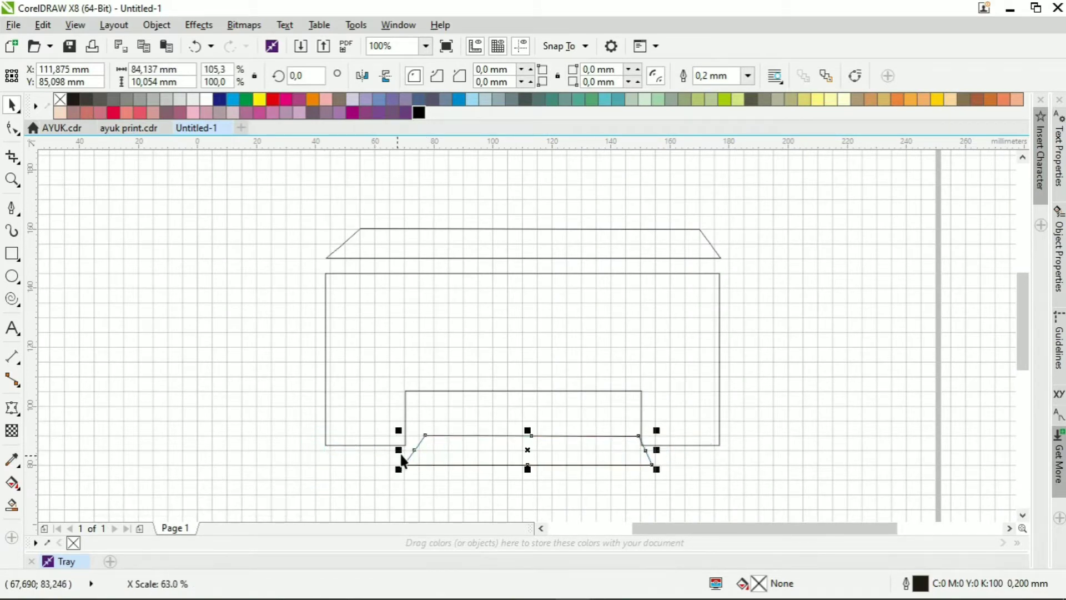
{"action": "left_click_drag", "start_coordinate": [525, 449], "coordinate": [518, 449]}
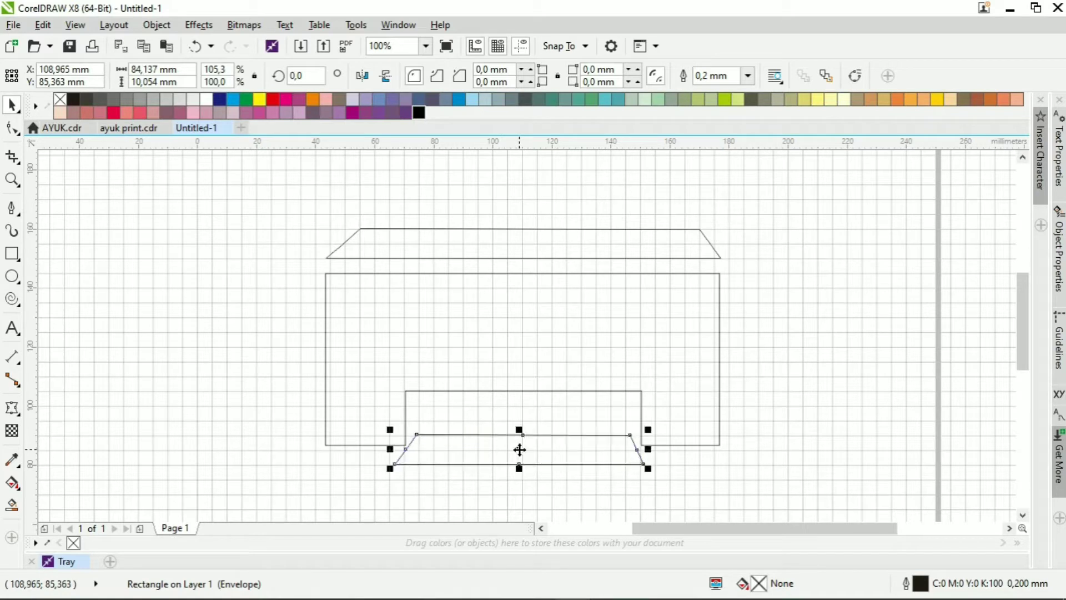
{"action": "left_click_drag", "start_coordinate": [391, 449], "coordinate": [401, 449]}
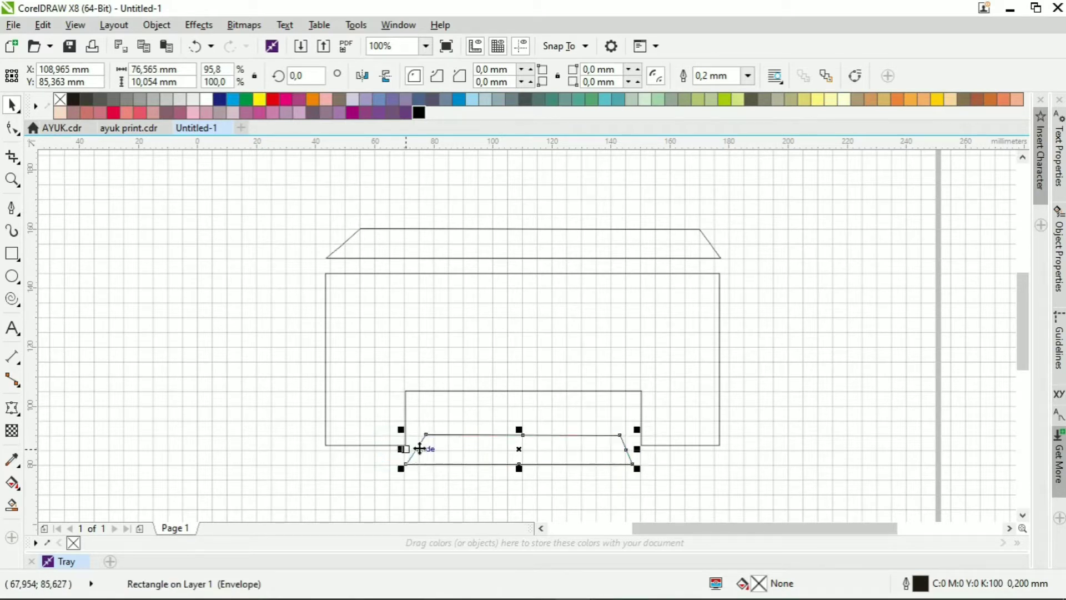
Stretch the tapered copy upward into the notch and downward below the body, to about 32 mm high
{"action": "scroll", "coordinate": [524, 453], "scroll_direction": "up", "scroll_amount": 2}
{"action": "left_click_drag", "start_coordinate": [515, 414], "coordinate": [515, 386]}
{"action": "scroll", "coordinate": [513, 405], "scroll_direction": "down", "scroll_amount": 2}
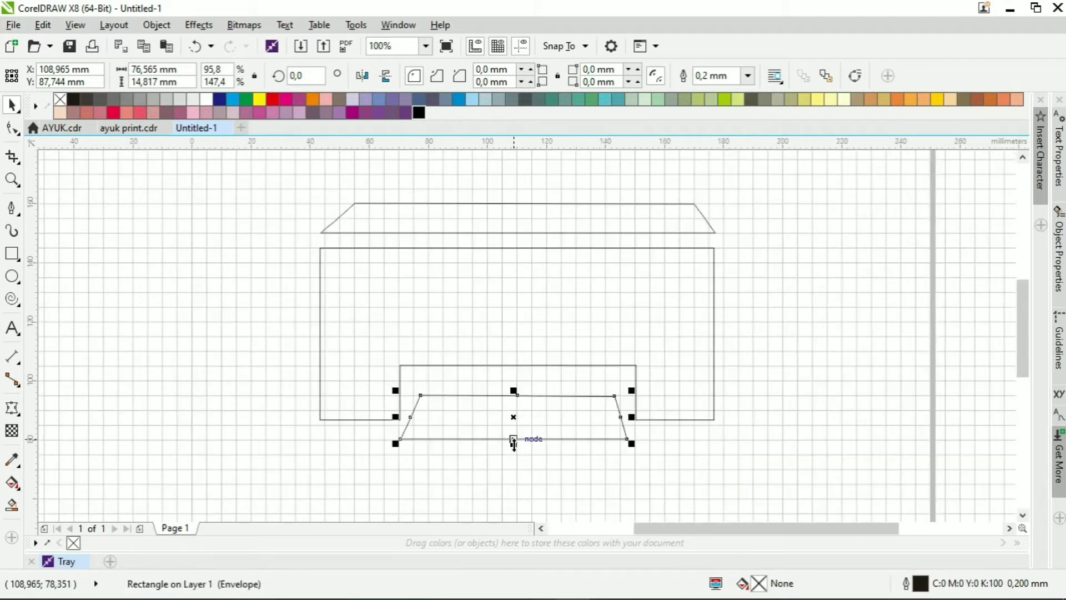
{"action": "left_click_drag", "start_coordinate": [513, 438], "coordinate": [514, 487]}
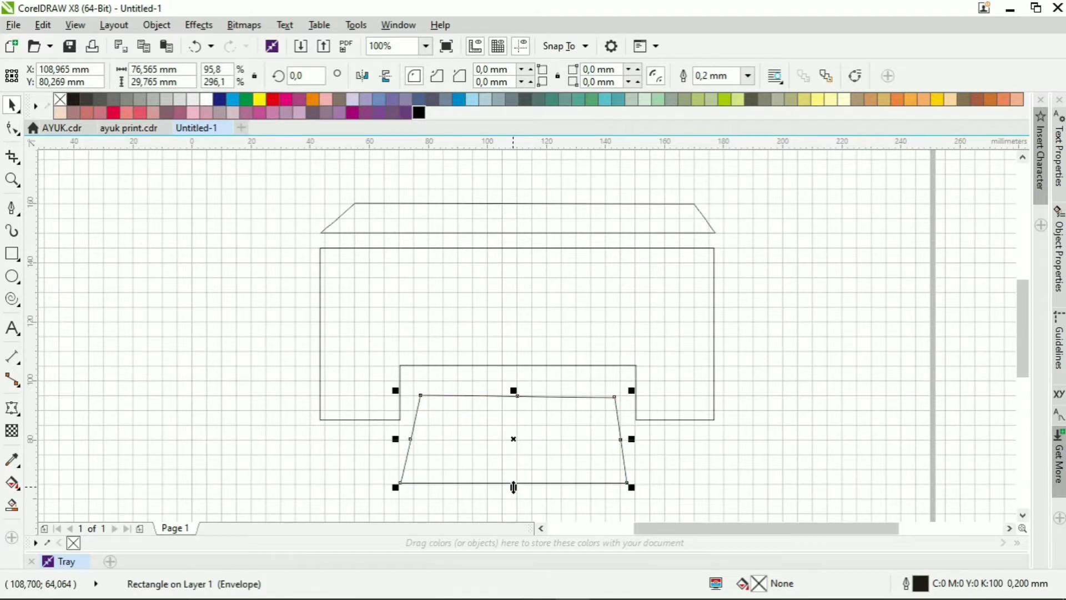
{"action": "left_click_drag", "start_coordinate": [514, 390], "coordinate": [515, 384]}
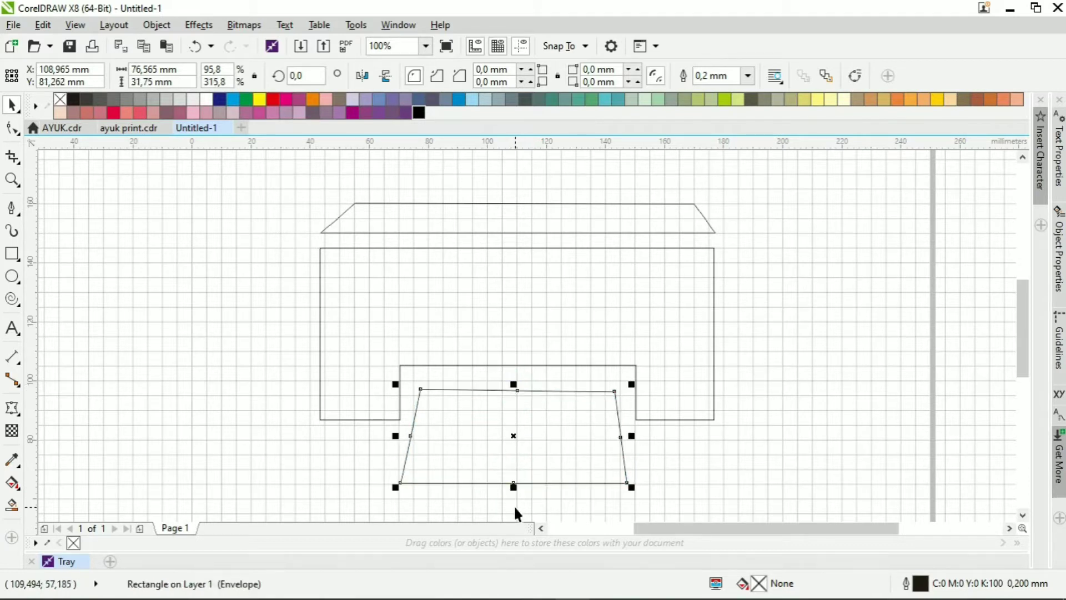
Level the tapered copy's slanted top edge by moving its top left envelope node down in line with the right one
{"action": "scroll", "coordinate": [533, 453], "scroll_direction": "up", "scroll_amount": 2}
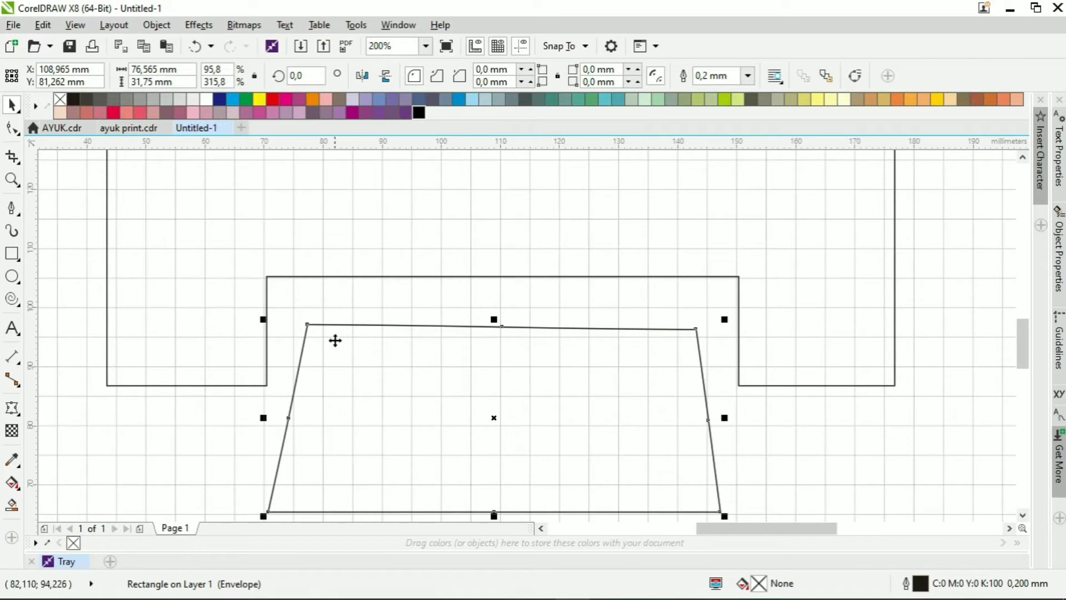
{"action": "double_click", "coordinate": [309, 326]}
{"action": "left_click_drag", "start_coordinate": [308, 323], "coordinate": [309, 329]}
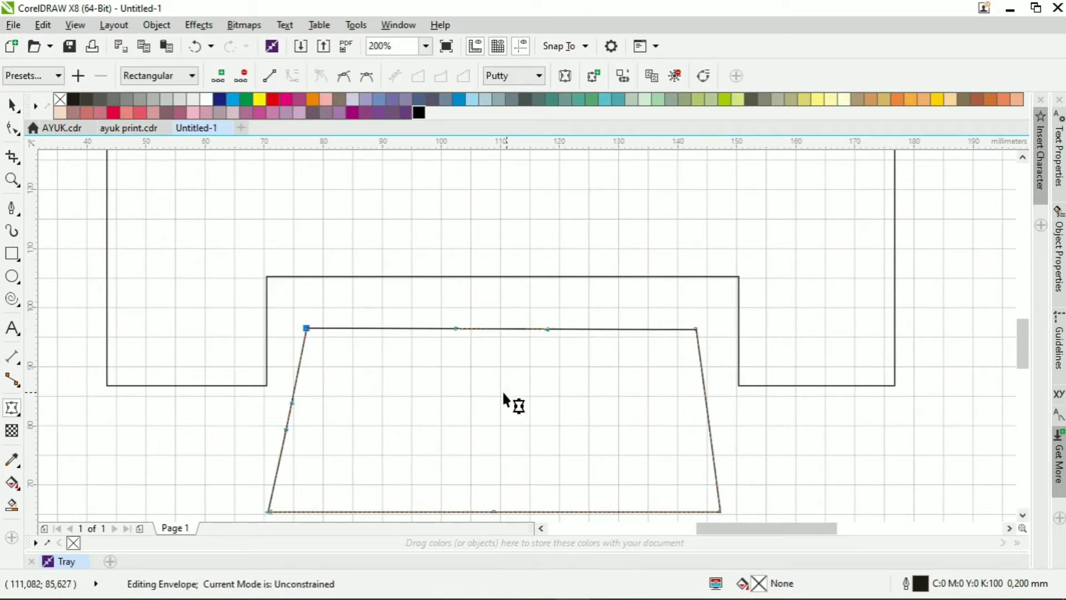
{"action": "left_click_drag", "start_coordinate": [307, 331], "coordinate": [307, 329]}
{"action": "left_click_drag", "start_coordinate": [696, 328], "coordinate": [696, 329]}
{"action": "left_click", "coordinate": [541, 381]}
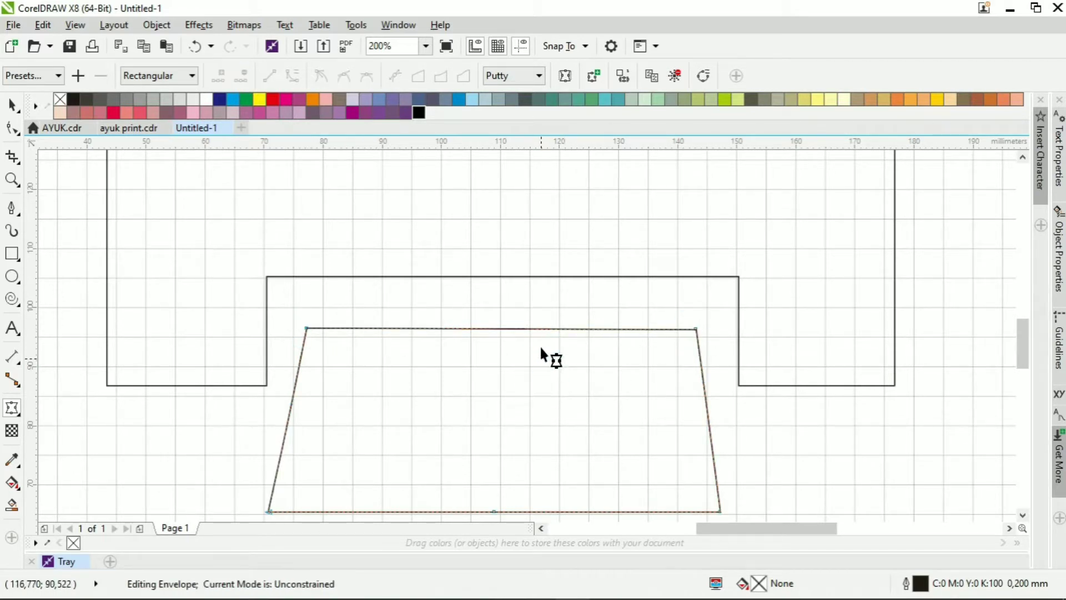
{"action": "left_click", "coordinate": [14, 106]}
Enlarge the lower tapered piece to about 82 by 35 mm, positioned at about X 110 mm, Y 78 mm, and deselect it
{"action": "scroll", "coordinate": [569, 489], "scroll_direction": "down", "scroll_amount": 2}
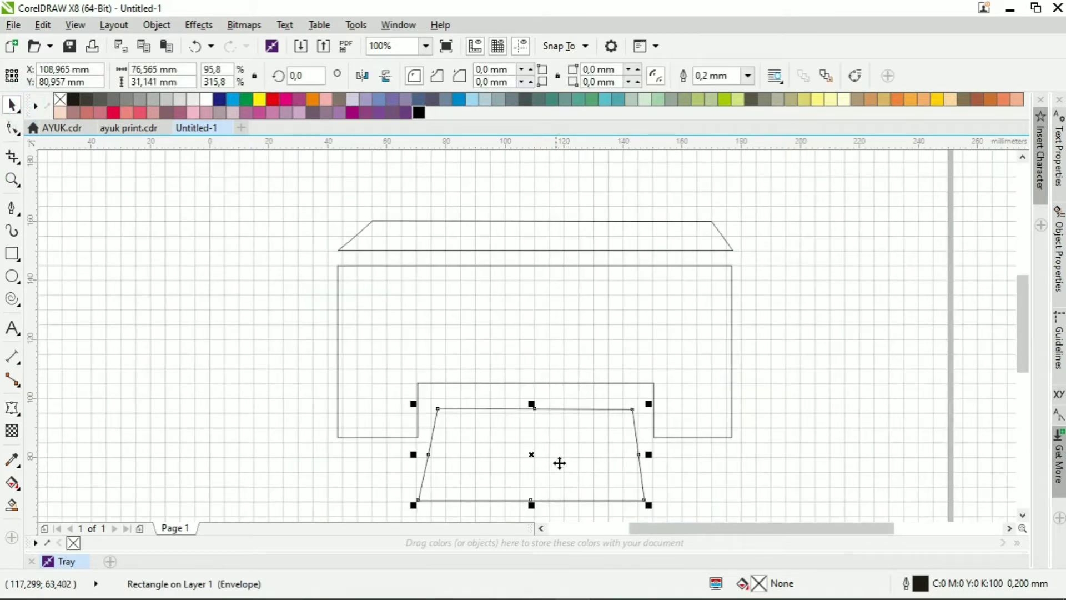
{"action": "scroll", "coordinate": [562, 475], "scroll_direction": "down", "scroll_amount": 1}
{"action": "scroll", "coordinate": [562, 476], "scroll_direction": "up", "scroll_amount": 1}
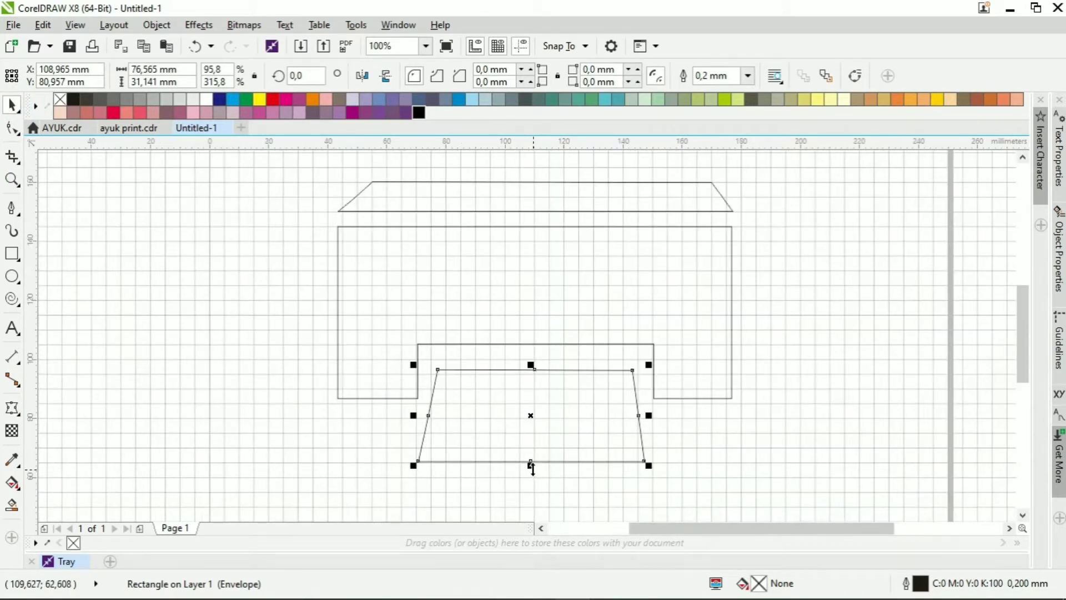
{"action": "scroll", "coordinate": [531, 465], "scroll_direction": "down", "scroll_amount": 3}
{"action": "left_click_drag", "start_coordinate": [528, 350], "coordinate": [530, 363]}
{"action": "scroll", "coordinate": [531, 361], "scroll_direction": "down", "scroll_amount": 1}
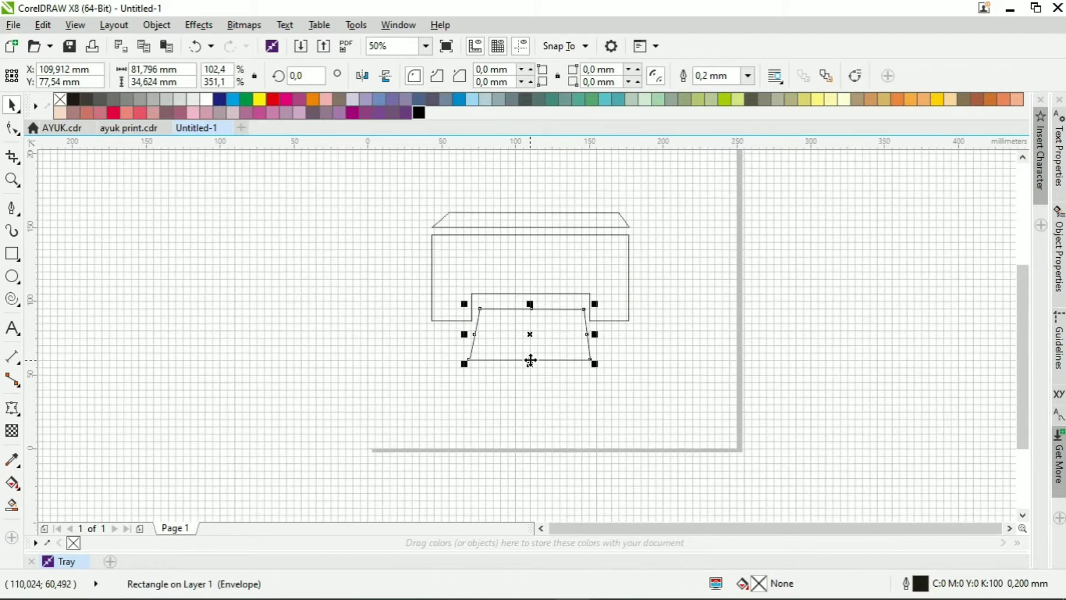
{"action": "left_click", "coordinate": [637, 333]}
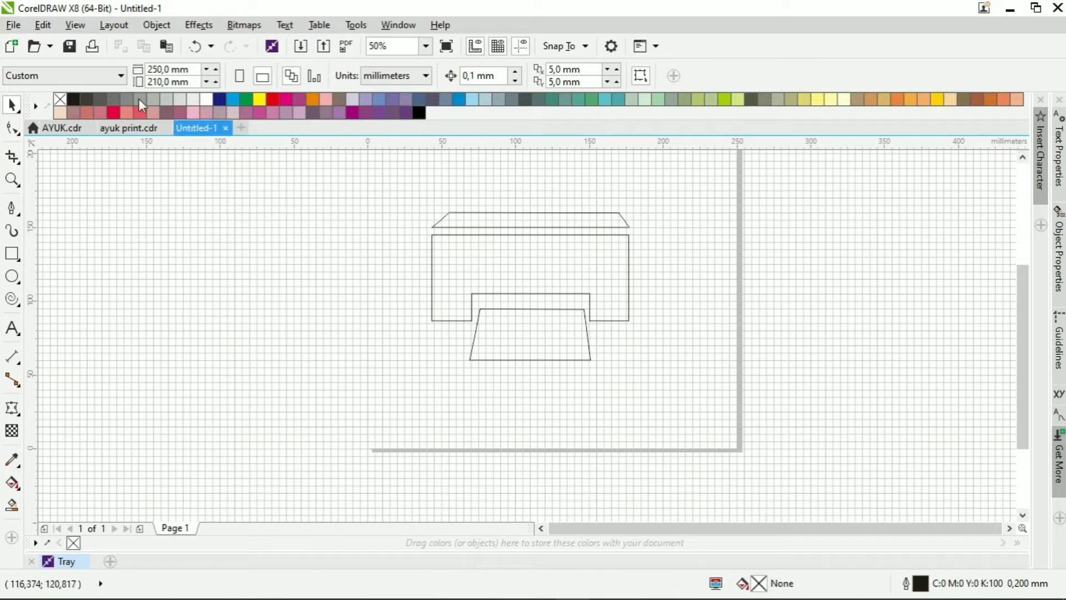
Draw a rectangle about 14 by 12 mm inside the body's lower right leg, beside the notch
{"action": "left_click", "coordinate": [11, 254]}
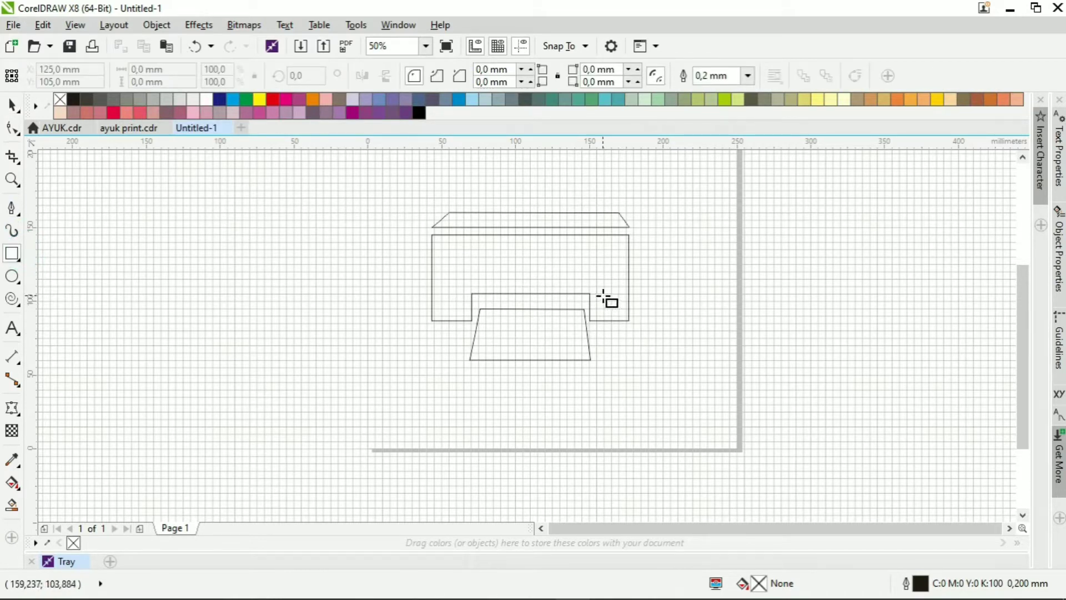
{"action": "scroll", "coordinate": [607, 299], "scroll_direction": "up", "scroll_amount": 3}
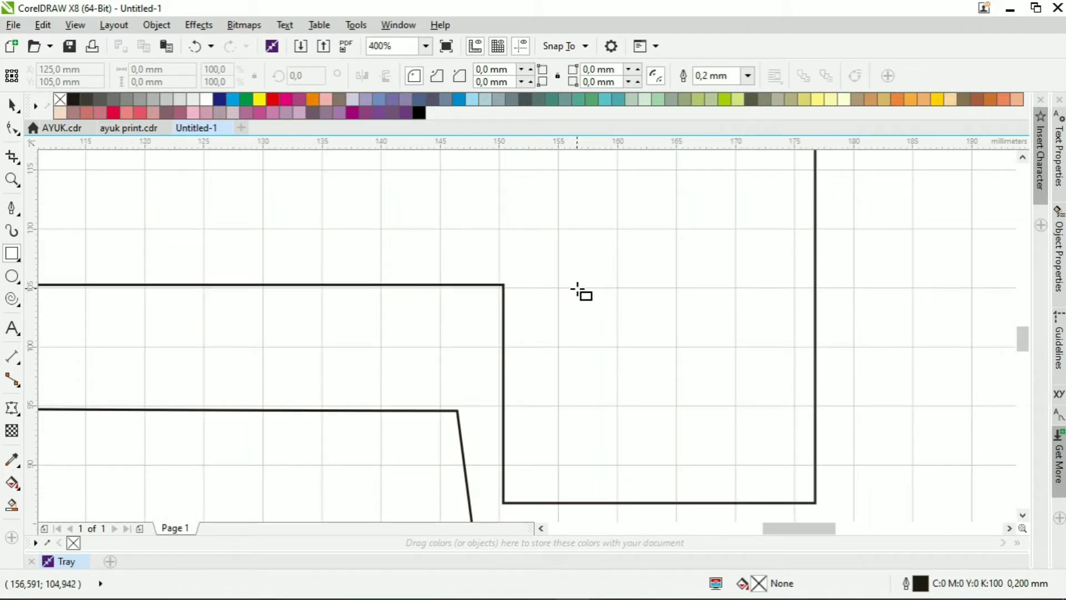
{"action": "mouse_move", "coordinate": [577, 289]}
{"action": "left_mouse_down"}
{"action": "mouse_move", "coordinate": [598, 331]}
{"action": "mouse_move", "coordinate": [721, 385]}
{"action": "mouse_move", "coordinate": [760, 385]}
{"action": "mouse_move", "coordinate": [750, 387]}
{"action": "mouse_move", "coordinate": [745, 435]}
{"action": "left_mouse_up"}
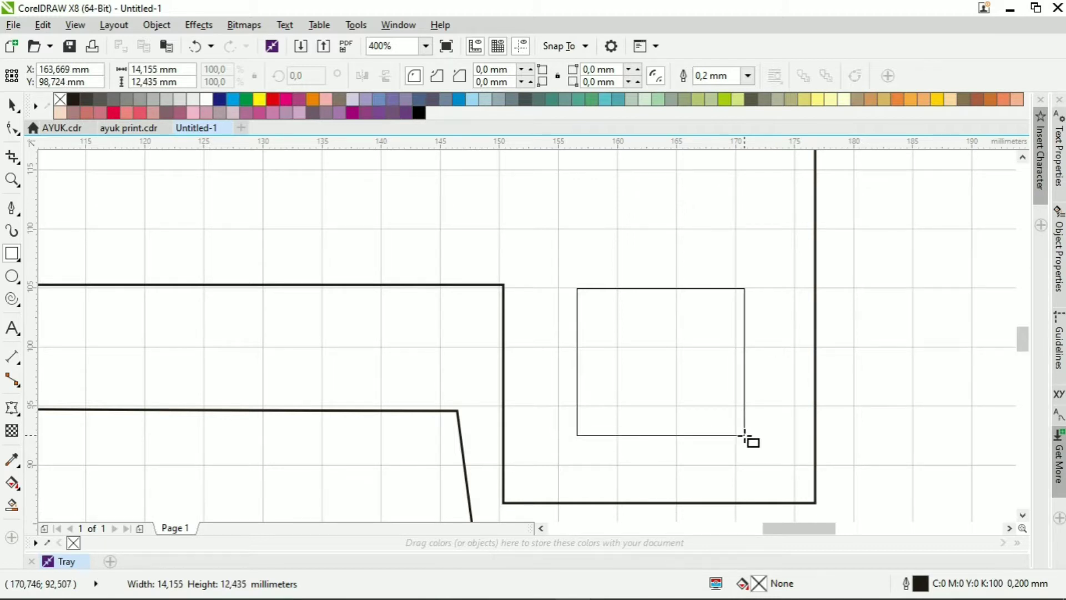
{"action": "left_click_drag", "start_coordinate": [746, 436], "coordinate": [746, 436]}
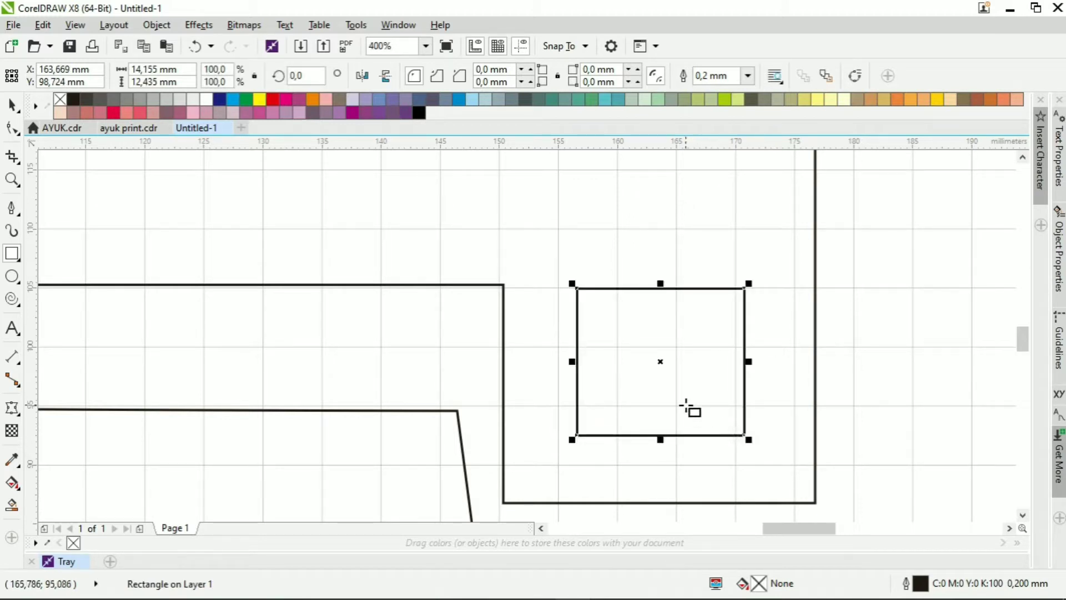
Cut the small rectangle out of the body by applying Simplify to the two shapes
{"action": "scroll", "coordinate": [505, 383], "scroll_direction": "down", "scroll_amount": 3}
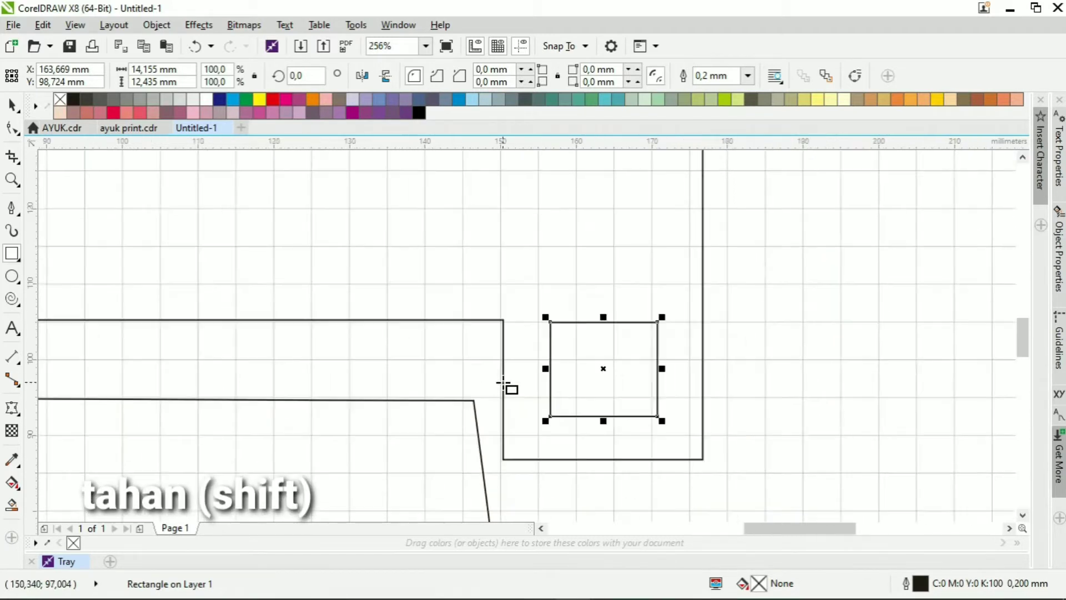
{"action": "left_click", "coordinate": [503, 382], "text": "shift"}
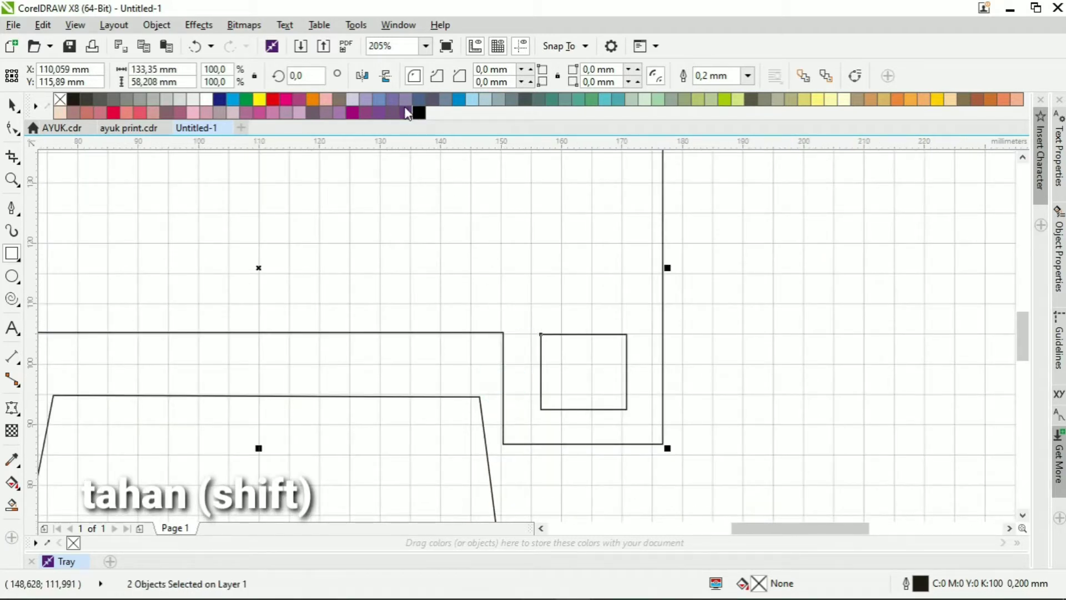
{"action": "left_click", "coordinate": [12, 104]}
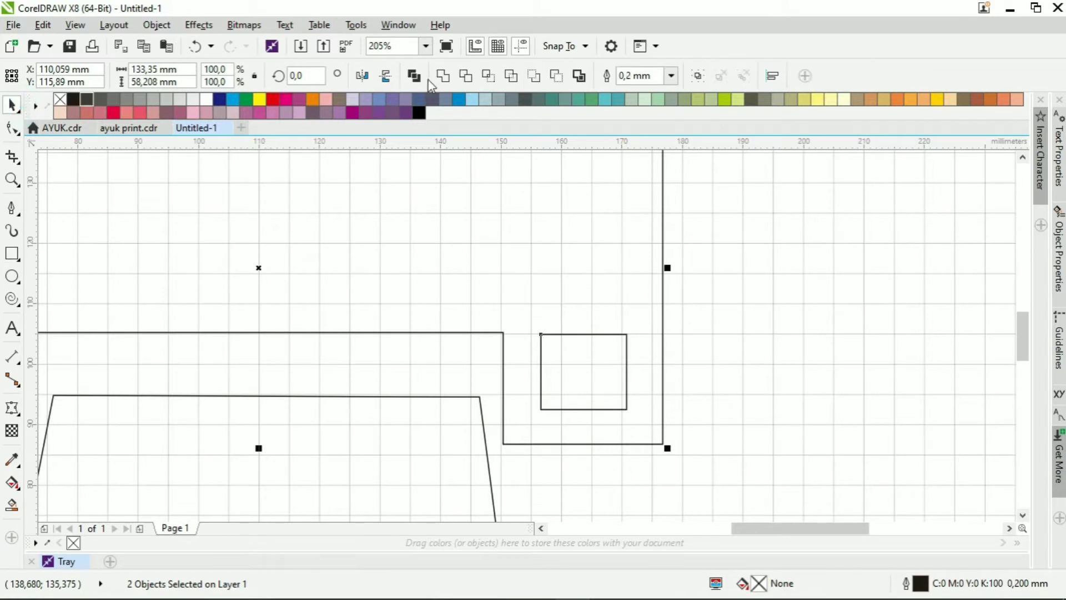
{"action": "left_click", "coordinate": [515, 78]}
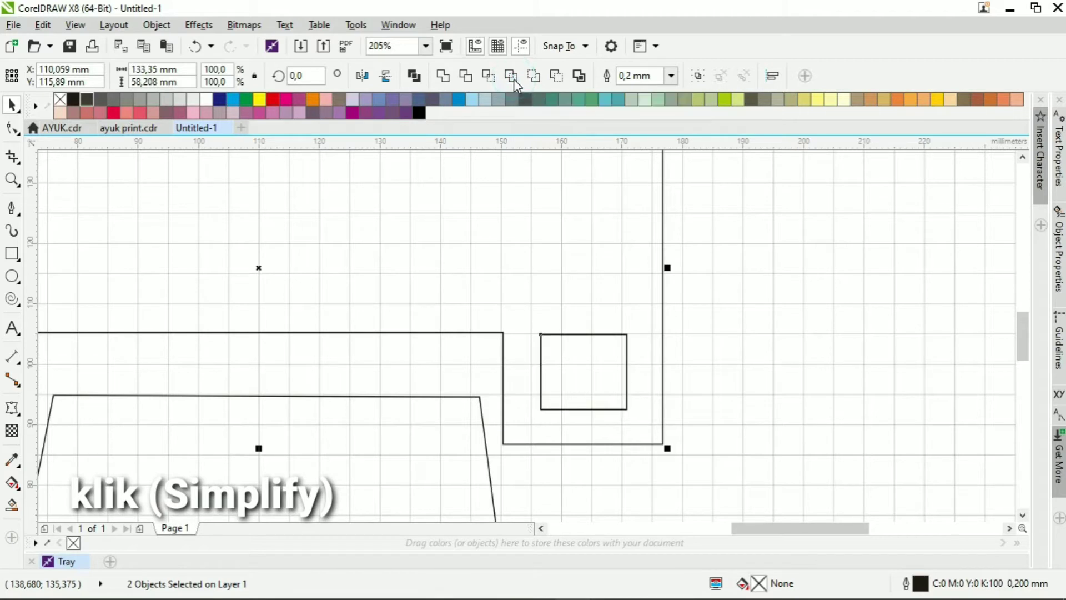
{"action": "left_click", "coordinate": [706, 319]}
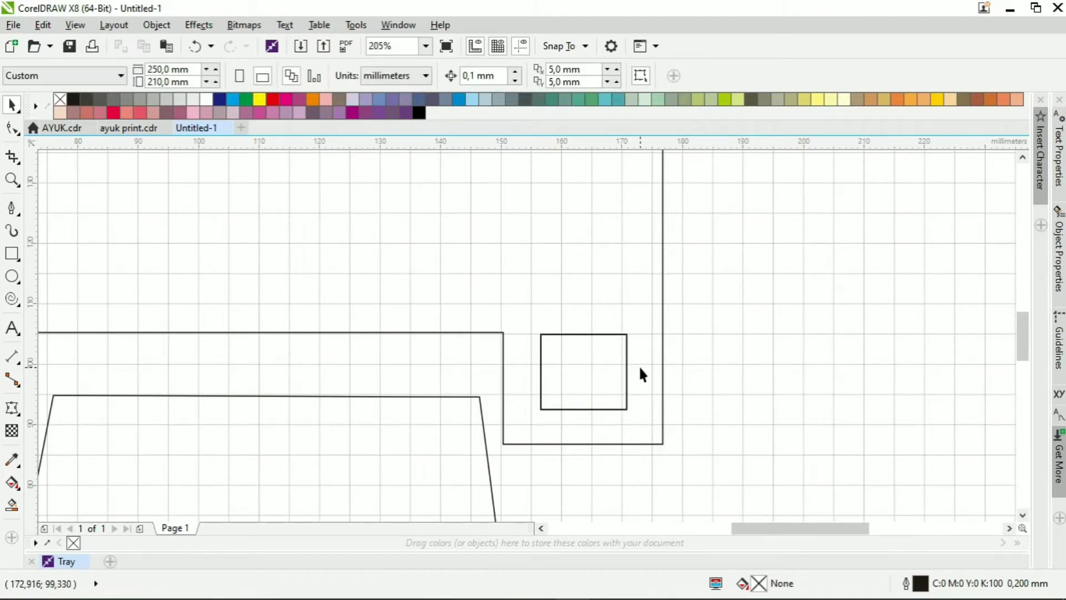
Move the small cutting rectangle out of the body and delete it
{"action": "left_click", "coordinate": [626, 374]}
{"action": "left_click_drag", "start_coordinate": [581, 371], "coordinate": [747, 315]}
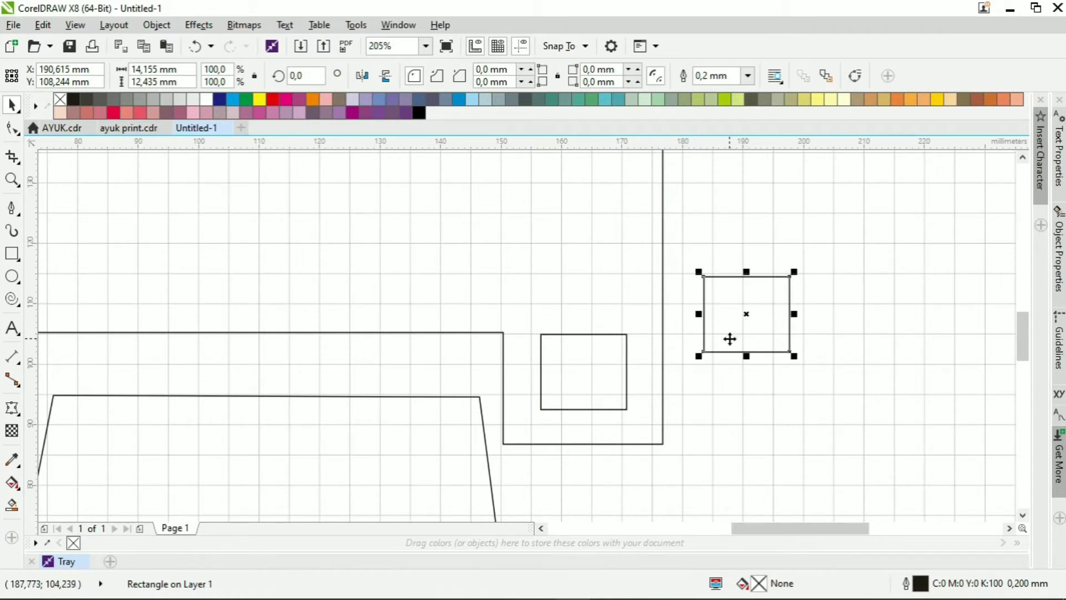
{"action": "key", "text": "Delete"}
Hide the document grid
{"action": "scroll", "coordinate": [674, 352], "scroll_direction": "down", "scroll_amount": 3}
{"action": "scroll", "coordinate": [642, 357], "scroll_direction": "up", "scroll_amount": 1}
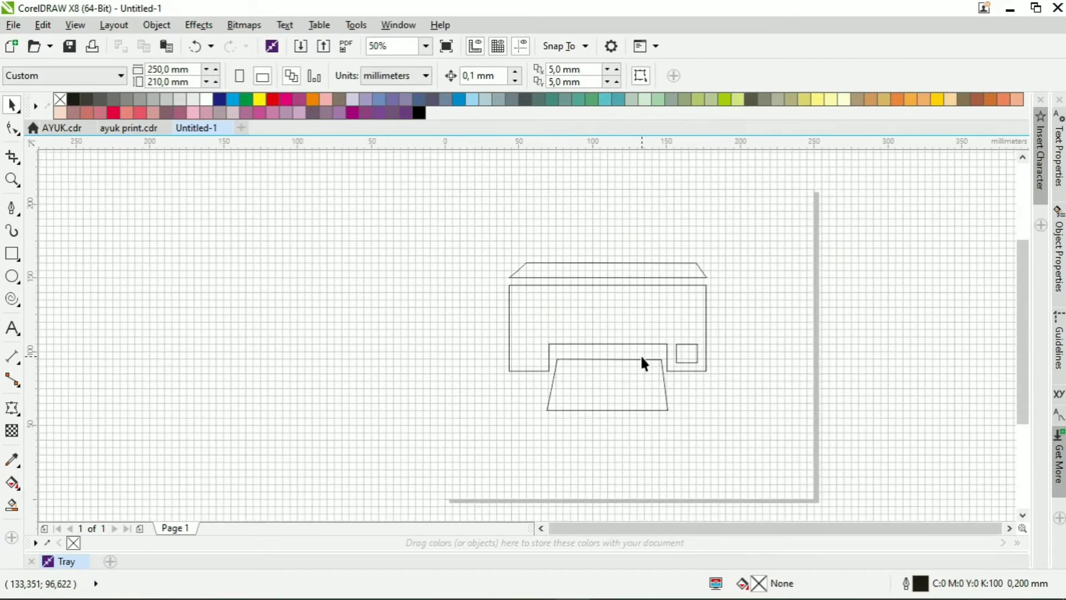
{"action": "scroll", "coordinate": [641, 362], "scroll_direction": "up", "scroll_amount": 1}
{"action": "scroll", "coordinate": [642, 358], "scroll_direction": "down", "scroll_amount": 1}
{"action": "left_click", "coordinate": [498, 47]}
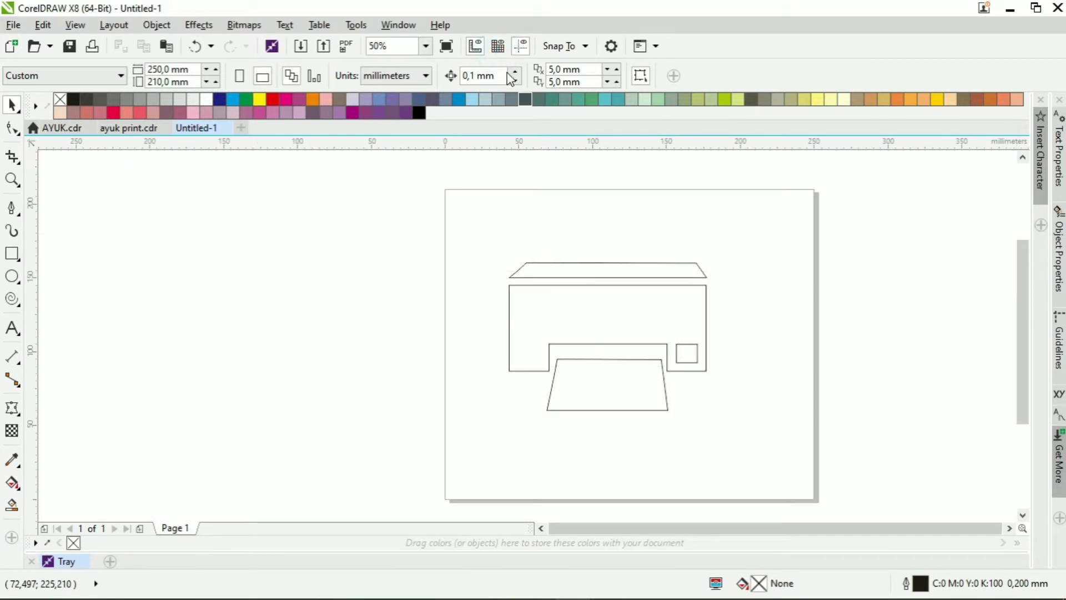
Move the whole printer drawing right and down, closer to the page's centre
{"action": "mouse_move", "coordinate": [393, 208]}
{"action": "left_mouse_down"}
{"action": "mouse_move", "coordinate": [533, 381]}
{"action": "mouse_move", "coordinate": [772, 498]}
{"action": "left_mouse_up"}
{"action": "left_click_drag", "start_coordinate": [606, 318], "coordinate": [635, 347]}
{"action": "left_click", "coordinate": [814, 300]}
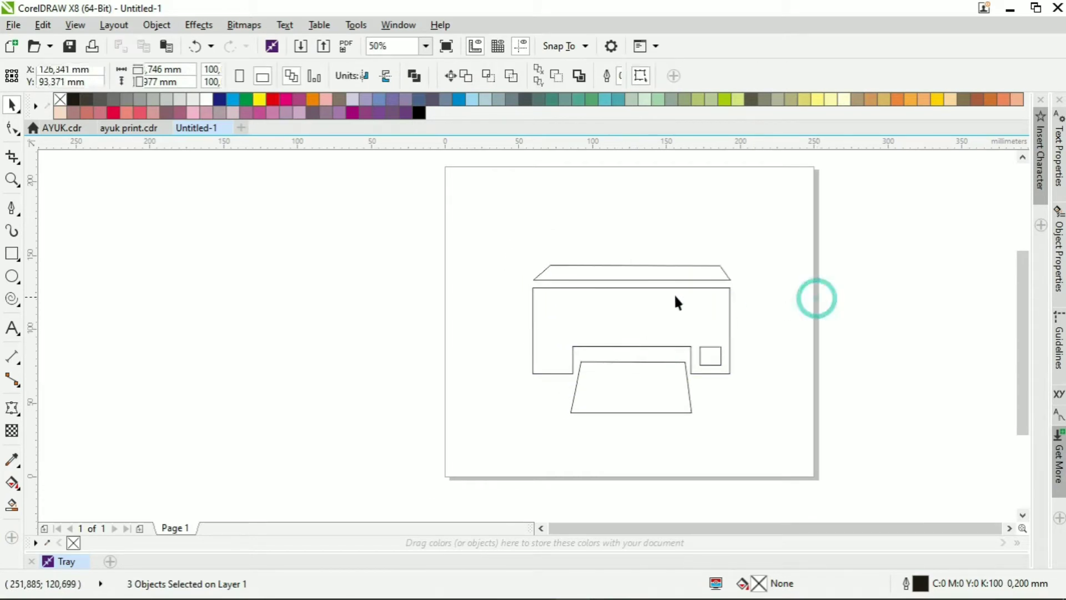
Draw a narrow vertical rectangle about 5 by 47 mm above the left part of the printer's lid
{"action": "left_click", "coordinate": [13, 254]}
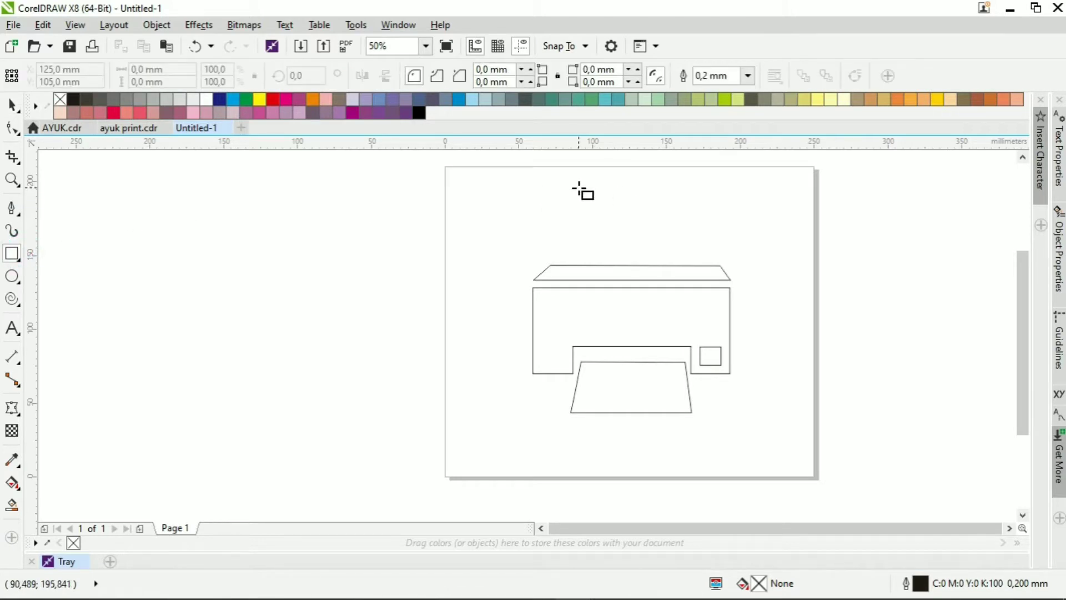
{"action": "left_click_drag", "start_coordinate": [579, 189], "coordinate": [585, 257]}
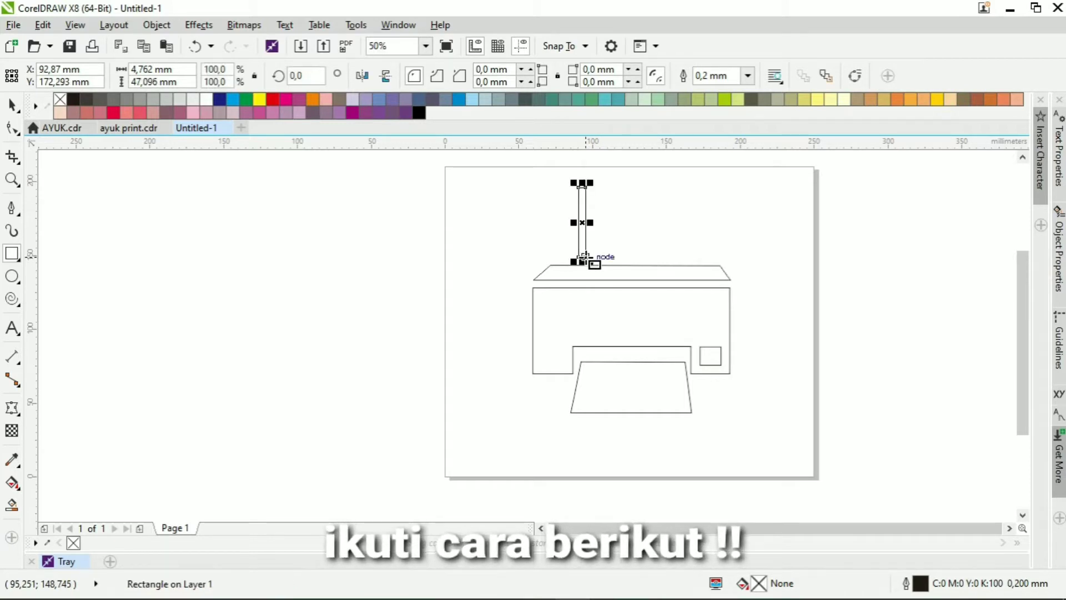
{"action": "scroll", "coordinate": [586, 258], "scroll_direction": "up", "scroll_amount": 1}
{"action": "scroll", "coordinate": [564, 317], "scroll_direction": "down", "scroll_amount": 1}
{"action": "scroll", "coordinate": [648, 242], "scroll_direction": "up", "scroll_amount": 1}
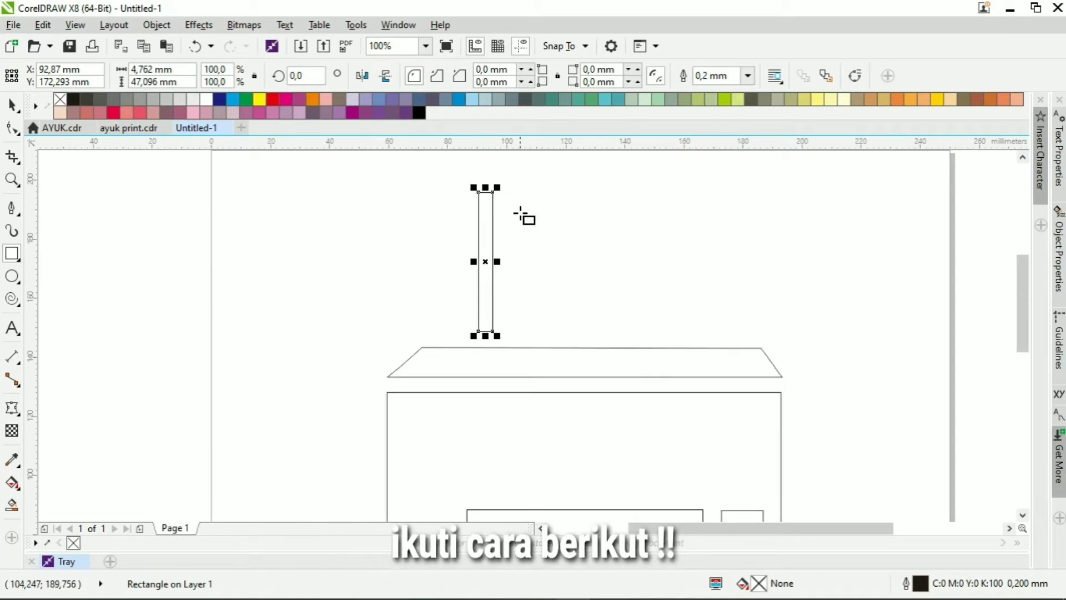
{"action": "left_click", "coordinate": [520, 215]}
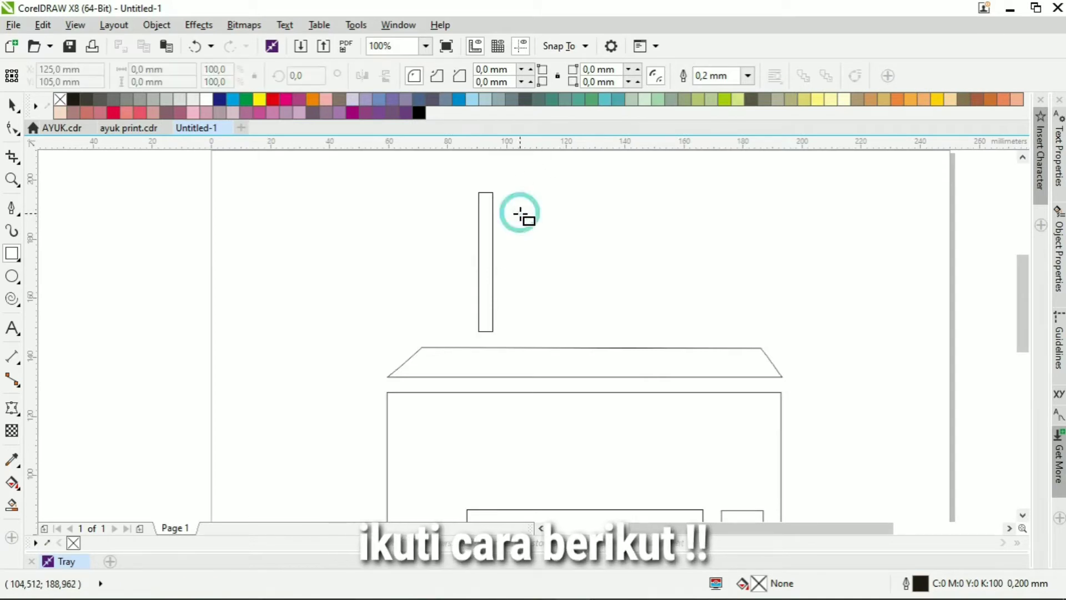
Show the document grid and nudge the narrow bar slightly left onto the nearest vertical grid line
{"action": "left_click", "coordinate": [498, 48]}
{"action": "scroll", "coordinate": [519, 245], "scroll_direction": "up", "scroll_amount": 1}
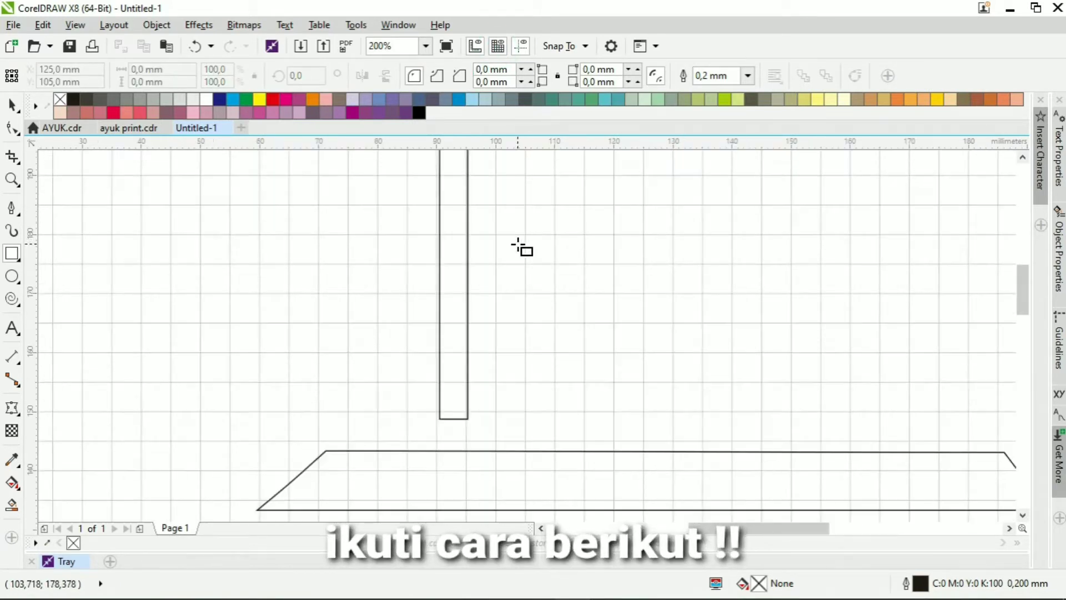
{"action": "left_click", "coordinate": [468, 280]}
{"action": "scroll", "coordinate": [502, 298], "scroll_direction": "down", "scroll_amount": 1}
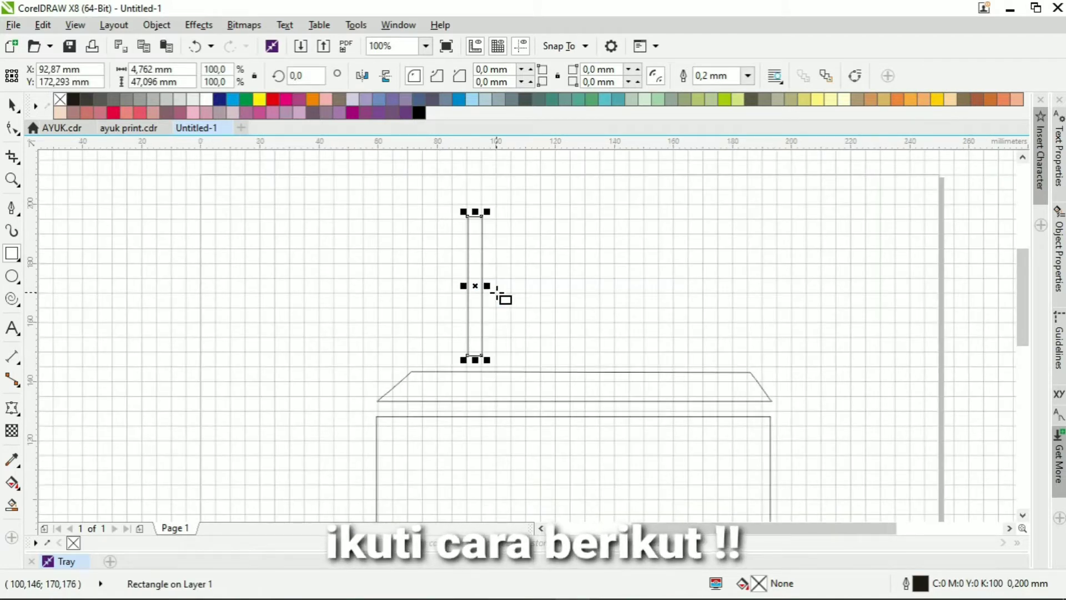
{"action": "left_click", "coordinate": [472, 274]}
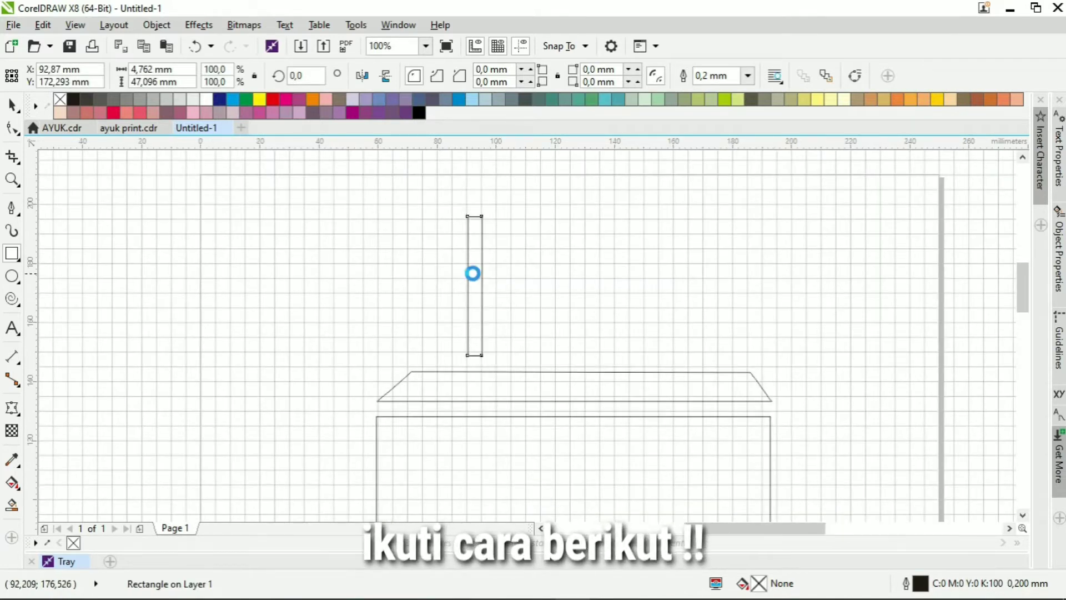
{"action": "scroll", "coordinate": [471, 271], "scroll_direction": "up", "scroll_amount": 1}
{"action": "left_click", "coordinate": [468, 267]}
{"action": "key", "text": "Left"}
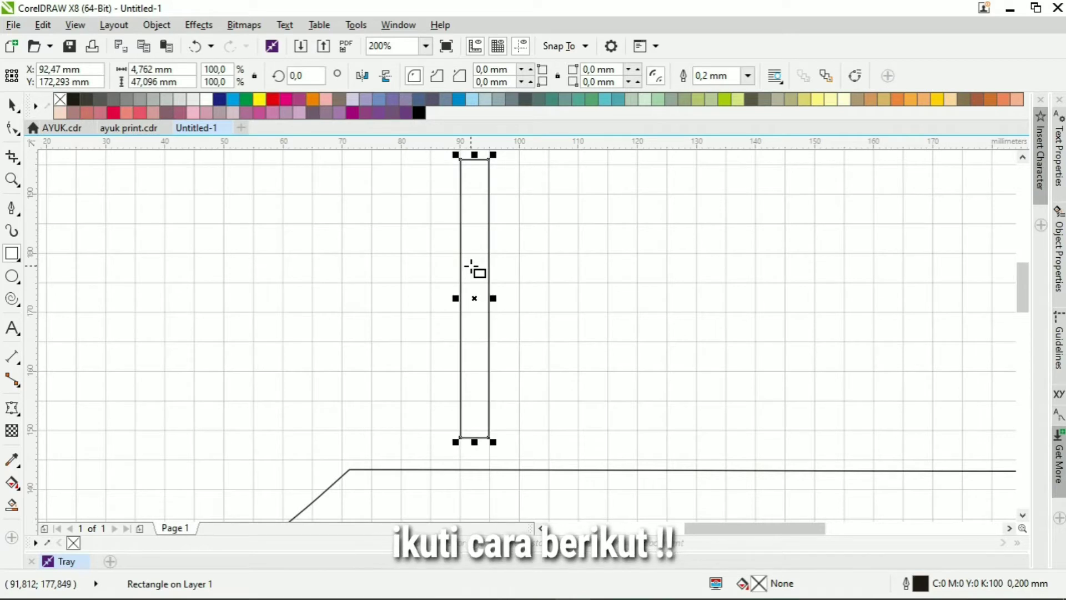
{"action": "scroll", "coordinate": [472, 268], "scroll_direction": "down", "scroll_amount": 1}
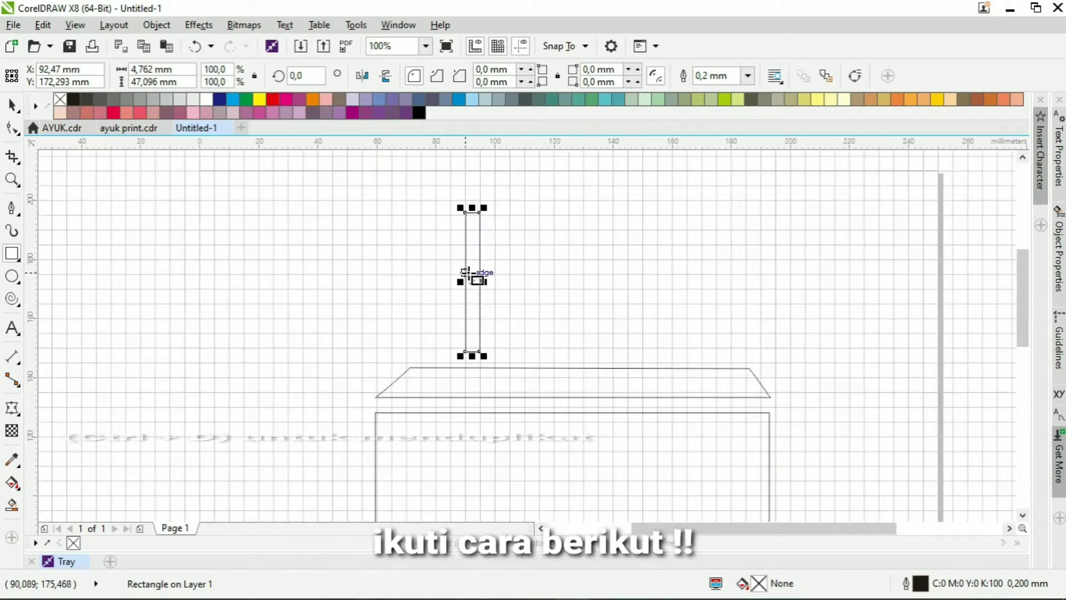
Duplicate the narrow bar three times in a row to its right, deleting any stray rectangle drawn between them
{"action": "key", "text": "ctrl+d"}
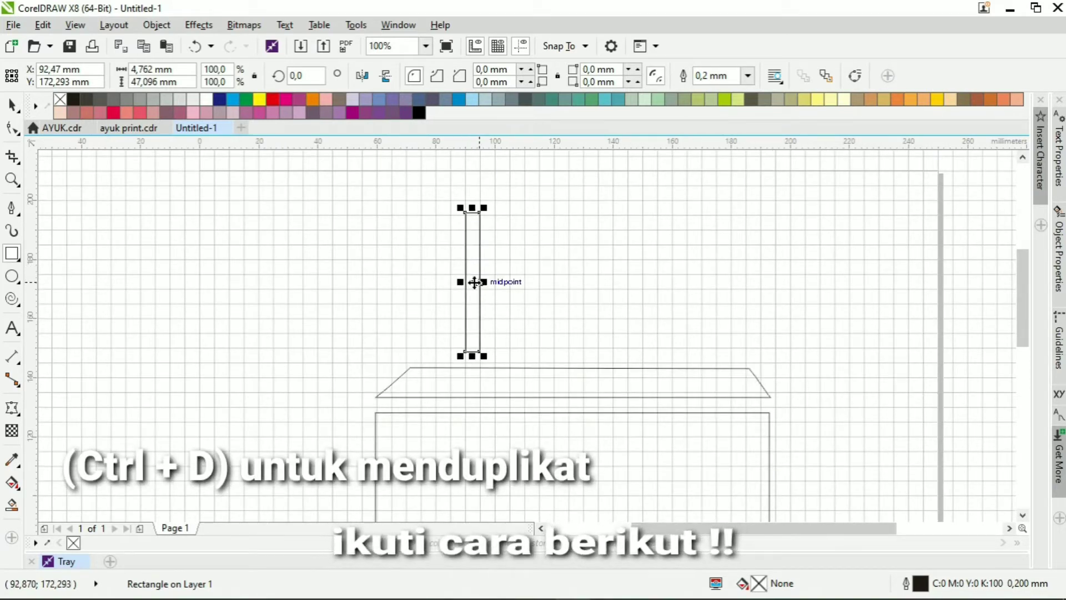
{"action": "left_click_drag", "start_coordinate": [472, 278], "coordinate": [511, 282]}
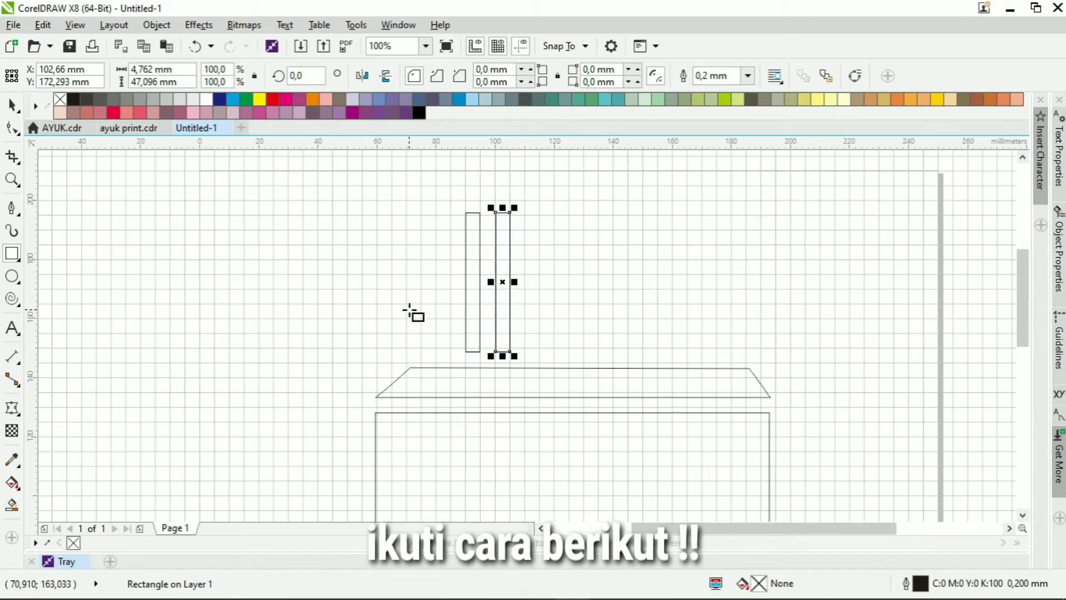
{"action": "key", "text": "ctrl+d"}
{"action": "mouse_move", "coordinate": [520, 248]}
{"action": "left_mouse_down"}
{"action": "mouse_move", "coordinate": [560, 268]}
{"action": "mouse_move", "coordinate": [552, 282]}
{"action": "left_mouse_up"}
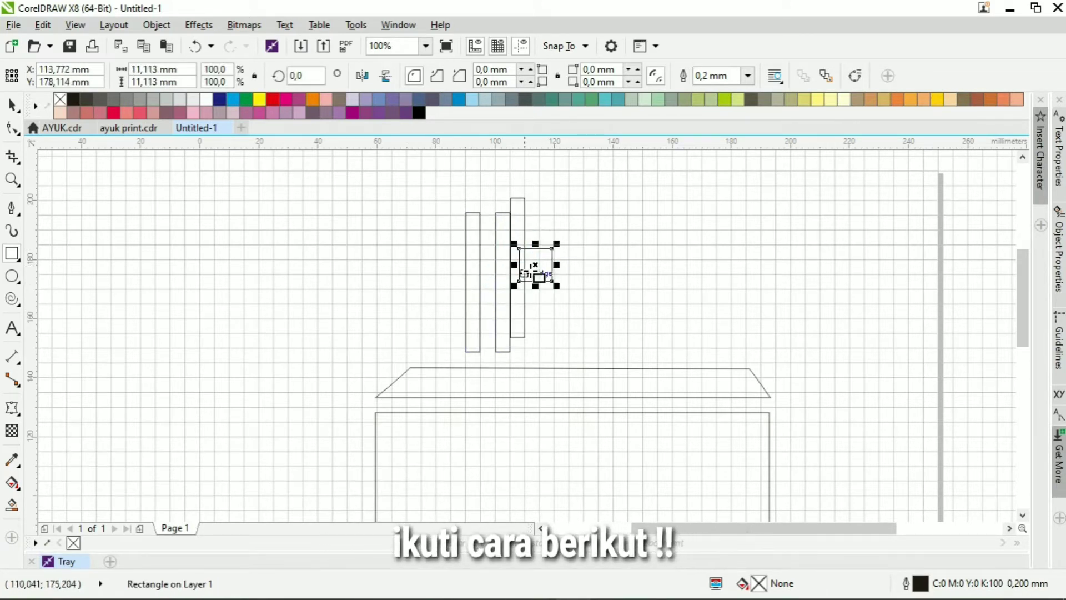
{"action": "key", "text": "Delete"}
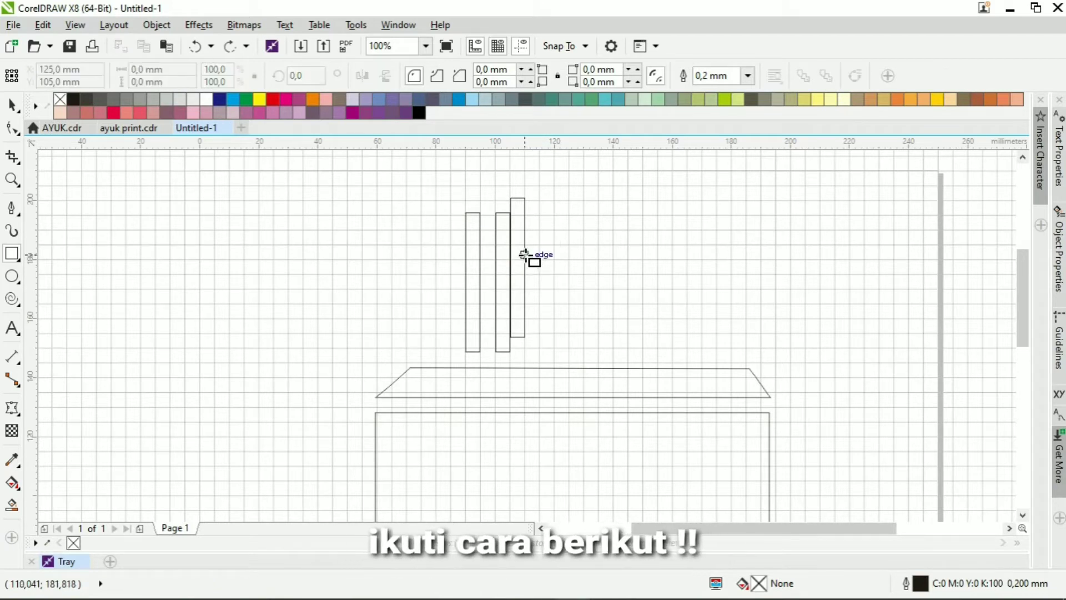
{"action": "left_click", "coordinate": [514, 267]}
{"action": "left_click_drag", "start_coordinate": [514, 266], "coordinate": [596, 284]}
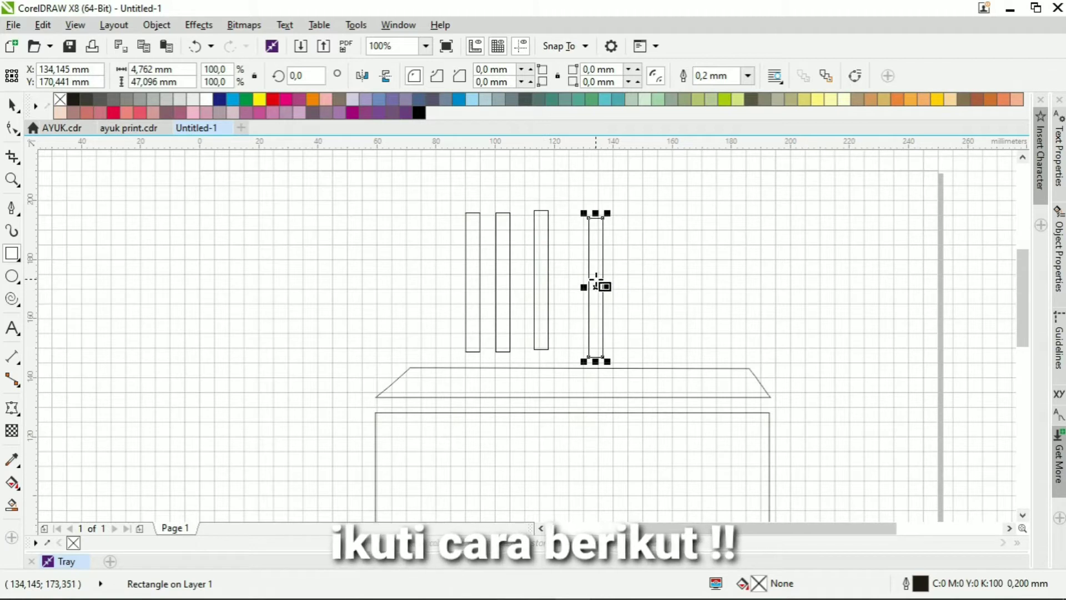
Repeat the last duplication twice for six bars, then space them about 15 mm apart with their bases level above the lid
{"action": "key", "text": "ctrl+r"}
{"action": "key", "text": "ctrl+r"}
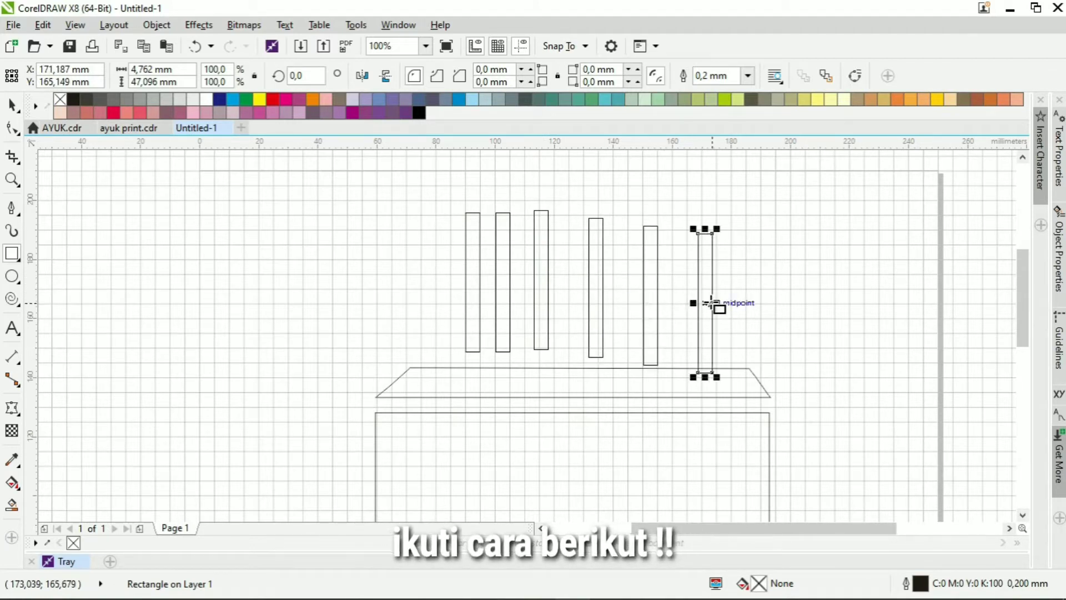
{"action": "left_click_drag", "start_coordinate": [712, 303], "coordinate": [695, 260]}
{"action": "scroll", "coordinate": [699, 300], "scroll_direction": "up", "scroll_amount": 2}
{"action": "left_click", "coordinate": [606, 291]}
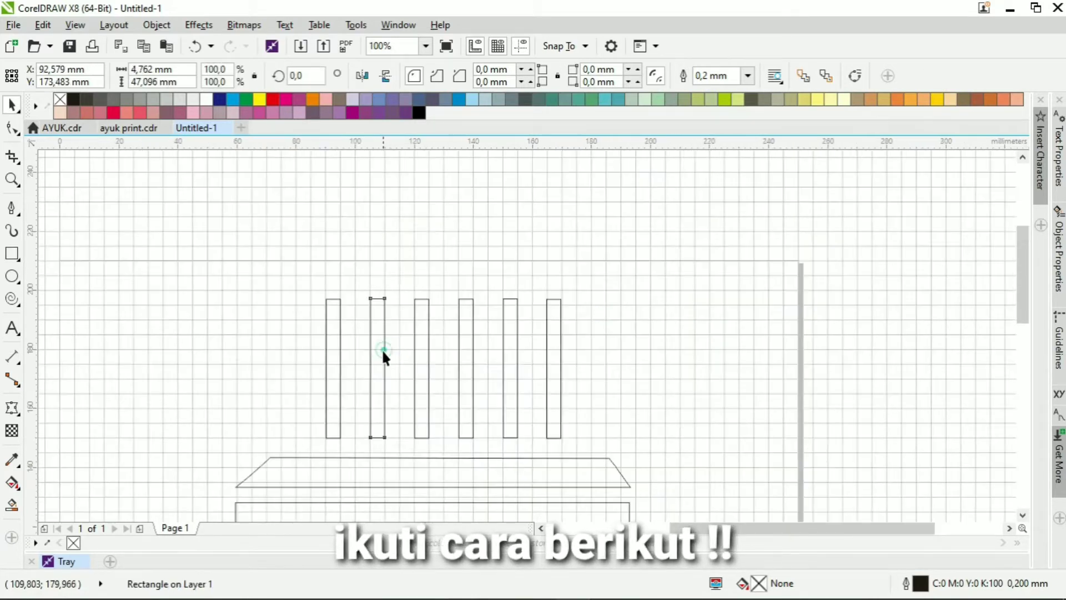
Shorten the second, third and fourth bars from their top ends to about 24, 35 and 19 mm
{"action": "left_click", "coordinate": [382, 348]}
{"action": "left_click_drag", "start_coordinate": [380, 299], "coordinate": [371, 365]}
{"action": "left_click", "coordinate": [416, 345]}
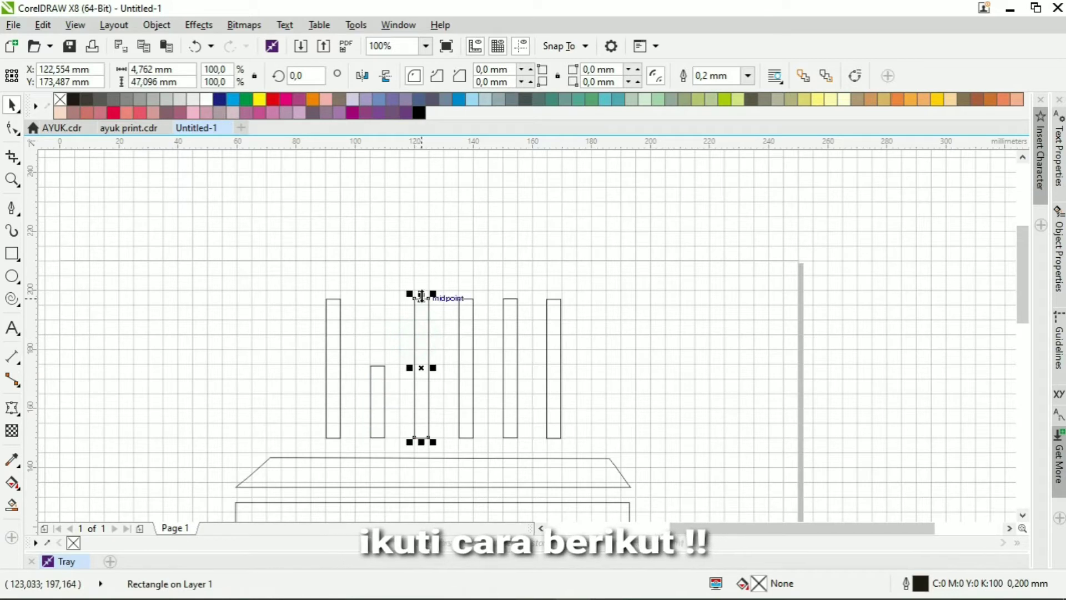
{"action": "left_click_drag", "start_coordinate": [422, 299], "coordinate": [425, 330]}
{"action": "left_click", "coordinate": [467, 309]}
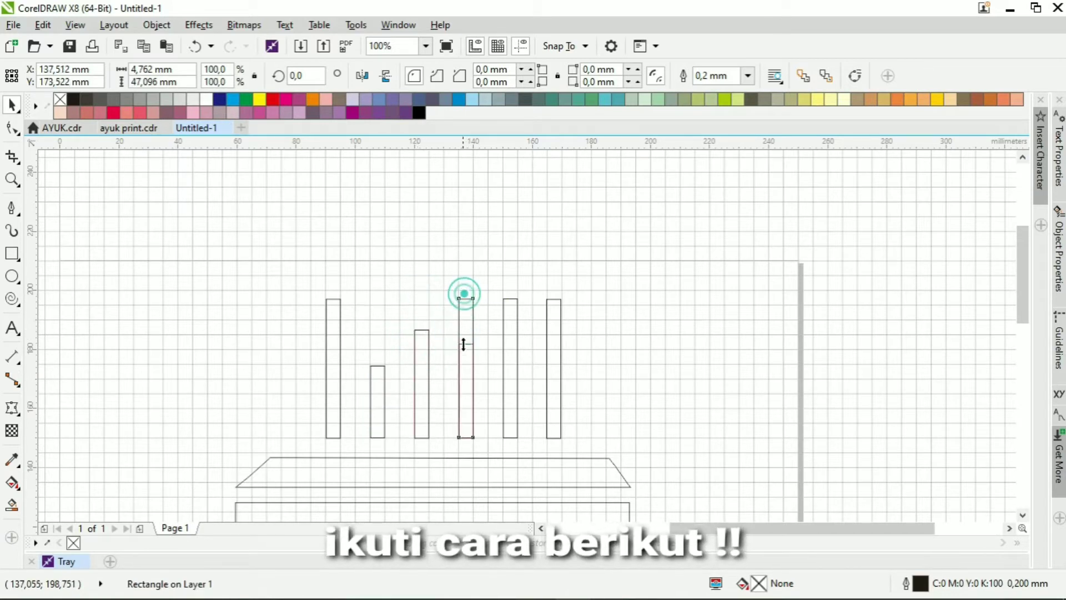
{"action": "left_click_drag", "start_coordinate": [464, 294], "coordinate": [465, 376]}
Shorten the fifth and sixth bars from their top ends to about 25 and 14 mm
{"action": "left_click", "coordinate": [517, 311]}
{"action": "left_click_drag", "start_coordinate": [510, 298], "coordinate": [500, 351]}
{"action": "left_click", "coordinate": [548, 338]}
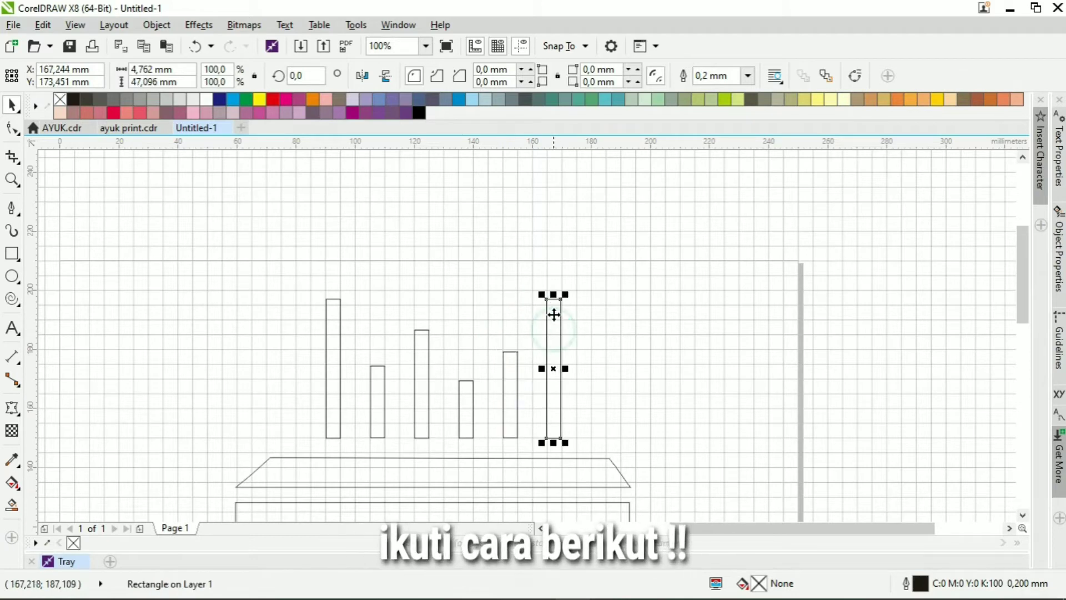
{"action": "left_click_drag", "start_coordinate": [554, 299], "coordinate": [556, 396]}
{"action": "left_click", "coordinate": [536, 385]}
Hide the document grid with the whole printer drawing in view
{"action": "scroll", "coordinate": [522, 381], "scroll_direction": "down", "scroll_amount": 2}
{"action": "scroll", "coordinate": [507, 395], "scroll_direction": "up", "scroll_amount": 1}
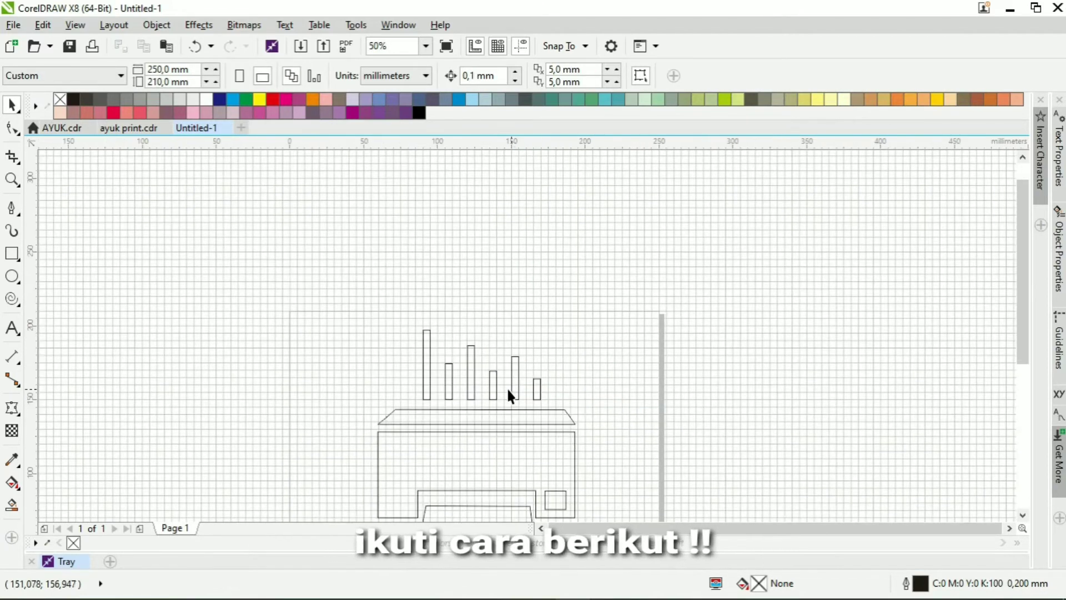
{"action": "scroll", "coordinate": [577, 436], "scroll_direction": "up", "scroll_amount": 2}
{"action": "scroll", "coordinate": [527, 453], "scroll_direction": "down", "scroll_amount": 3}
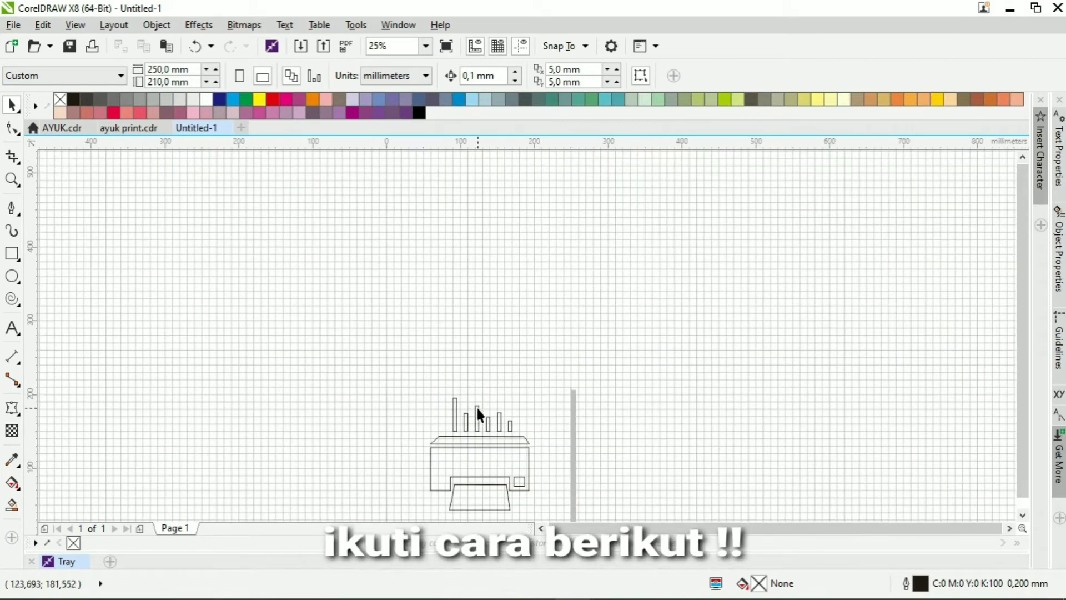
{"action": "scroll", "coordinate": [508, 482], "scroll_direction": "up", "scroll_amount": 1}
{"action": "scroll", "coordinate": [509, 483], "scroll_direction": "down", "scroll_amount": 2}
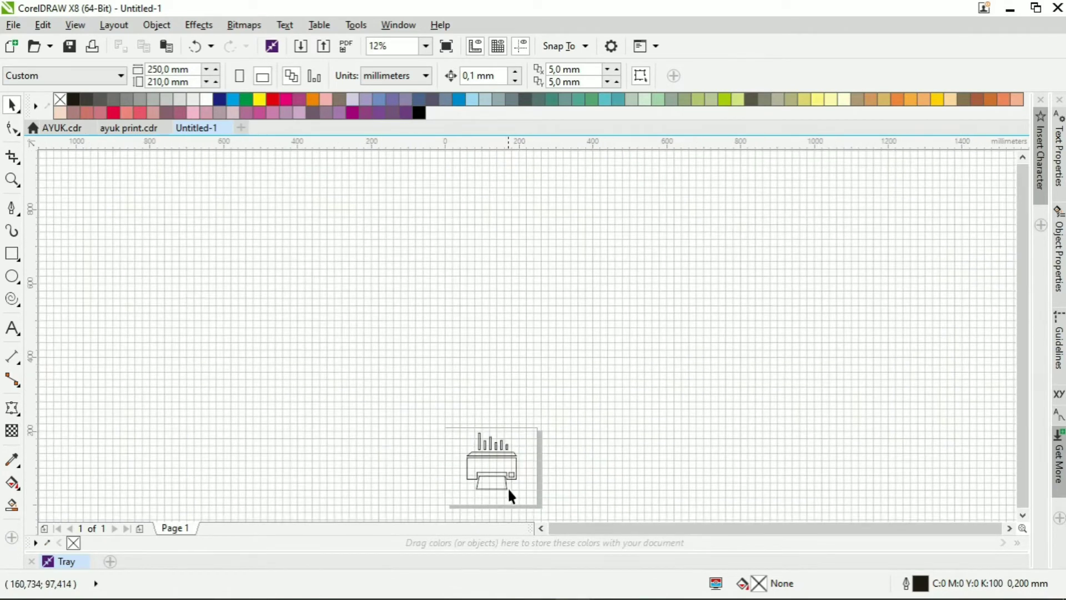
{"action": "scroll", "coordinate": [509, 494], "scroll_direction": "up", "scroll_amount": 2}
{"action": "scroll", "coordinate": [461, 472], "scroll_direction": "up", "scroll_amount": 1}
{"action": "scroll", "coordinate": [451, 468], "scroll_direction": "down", "scroll_amount": 1}
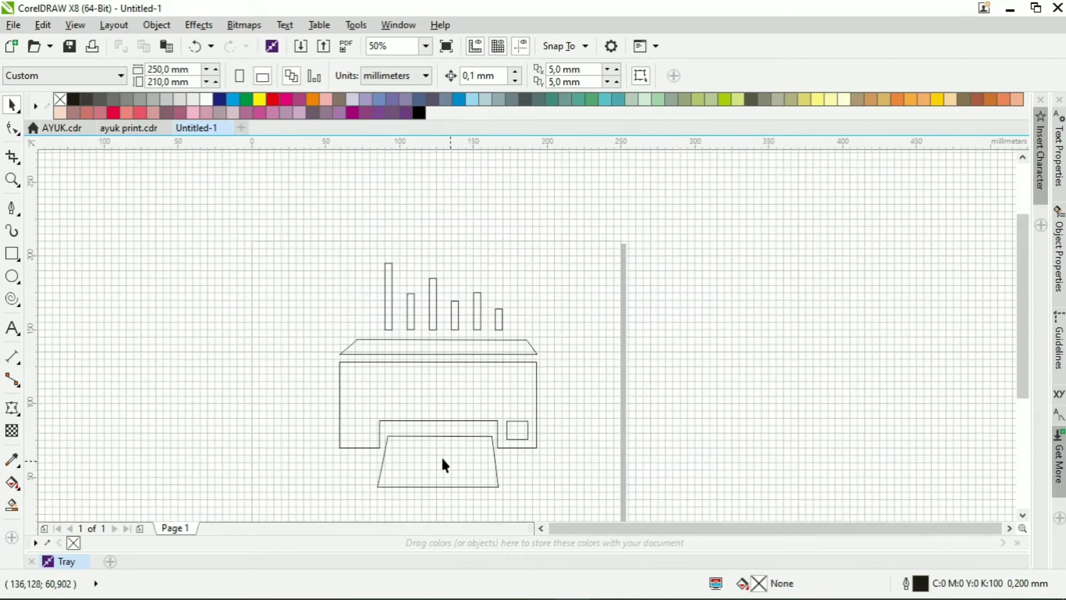
{"action": "left_click", "coordinate": [499, 48]}
Fill the first four bars from the left with dark blue, green, yellow and red
{"action": "left_click", "coordinate": [386, 314]}
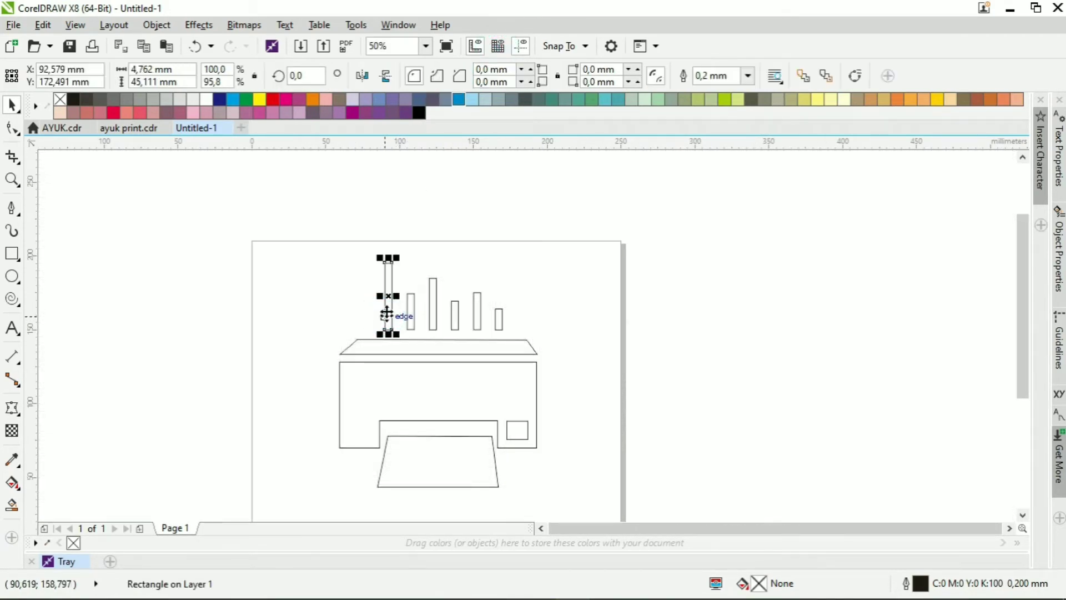
{"action": "left_click", "coordinate": [218, 100]}
{"action": "left_click", "coordinate": [415, 309]}
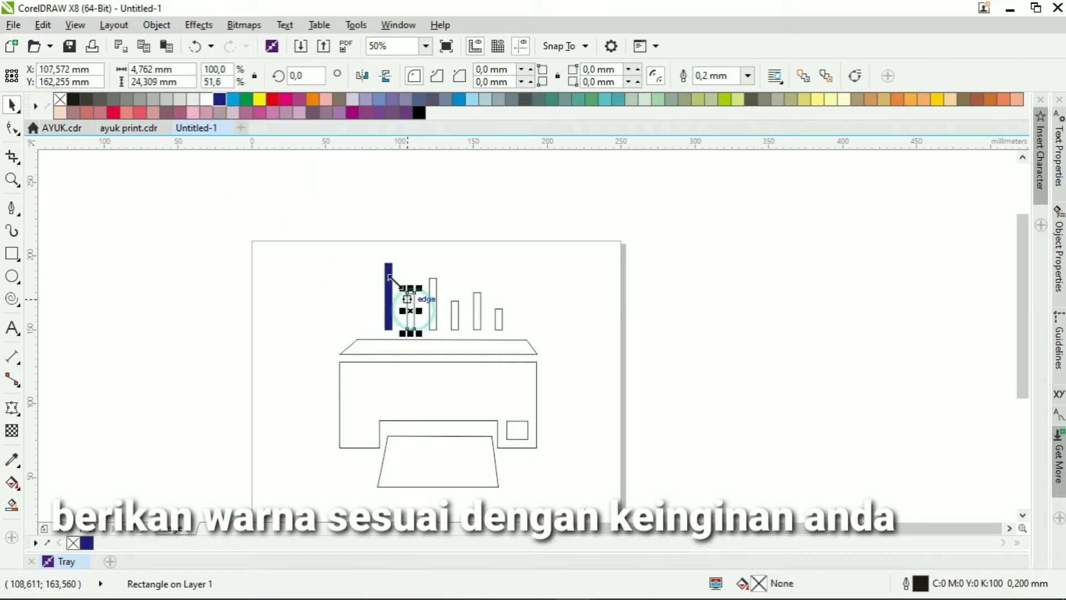
{"action": "left_click", "coordinate": [247, 100]}
{"action": "left_click", "coordinate": [429, 323]}
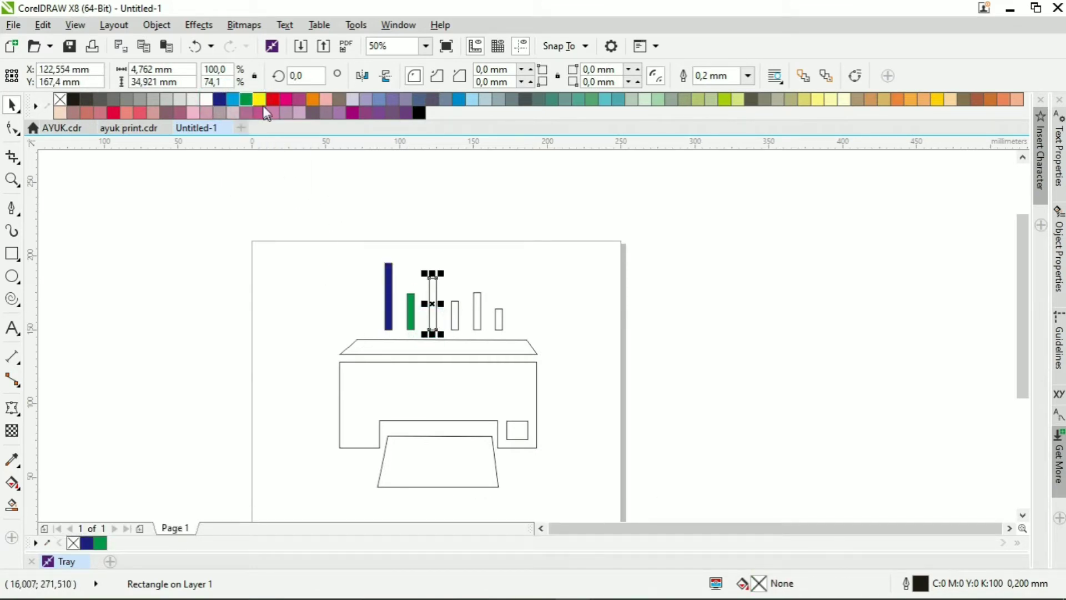
{"action": "left_click", "coordinate": [453, 319]}
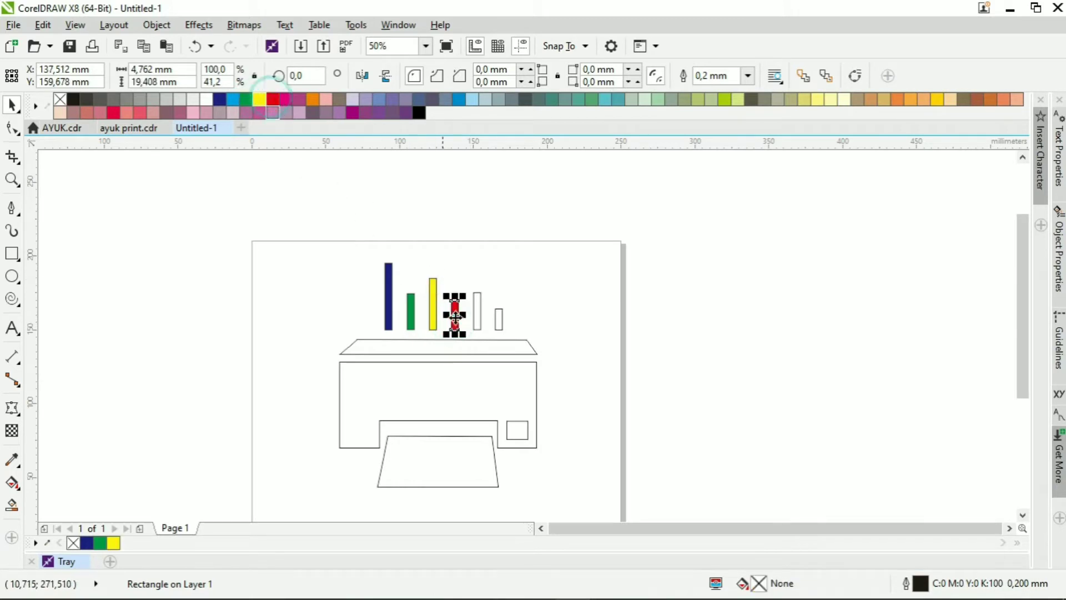
Fill the fifth bar with purple and the sixth bar with orange
{"action": "left_click", "coordinate": [475, 321]}
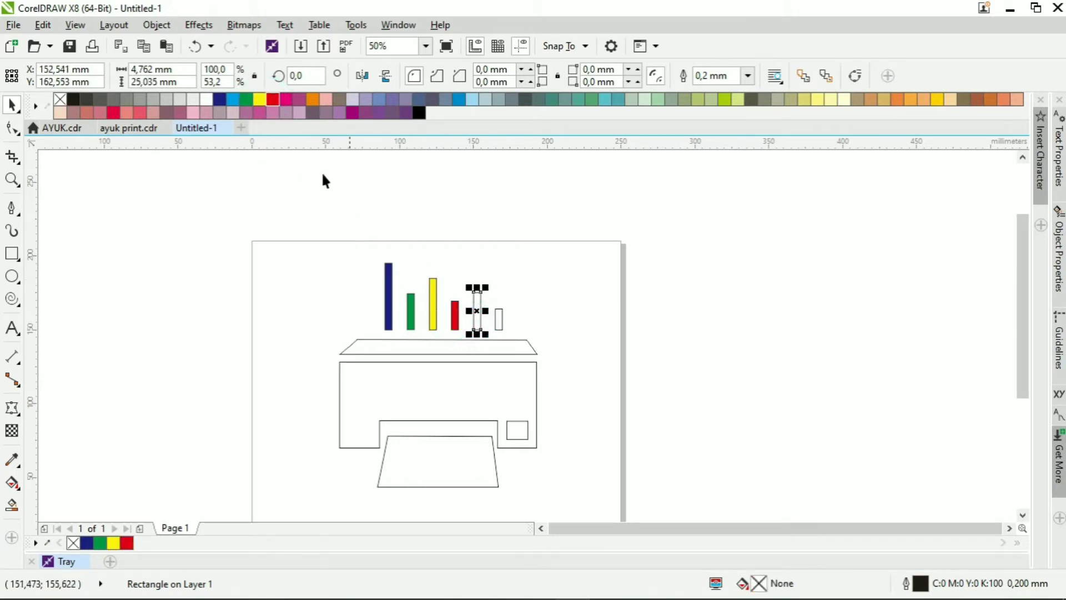
{"action": "left_click", "coordinate": [299, 98]}
{"action": "left_click", "coordinate": [498, 314]}
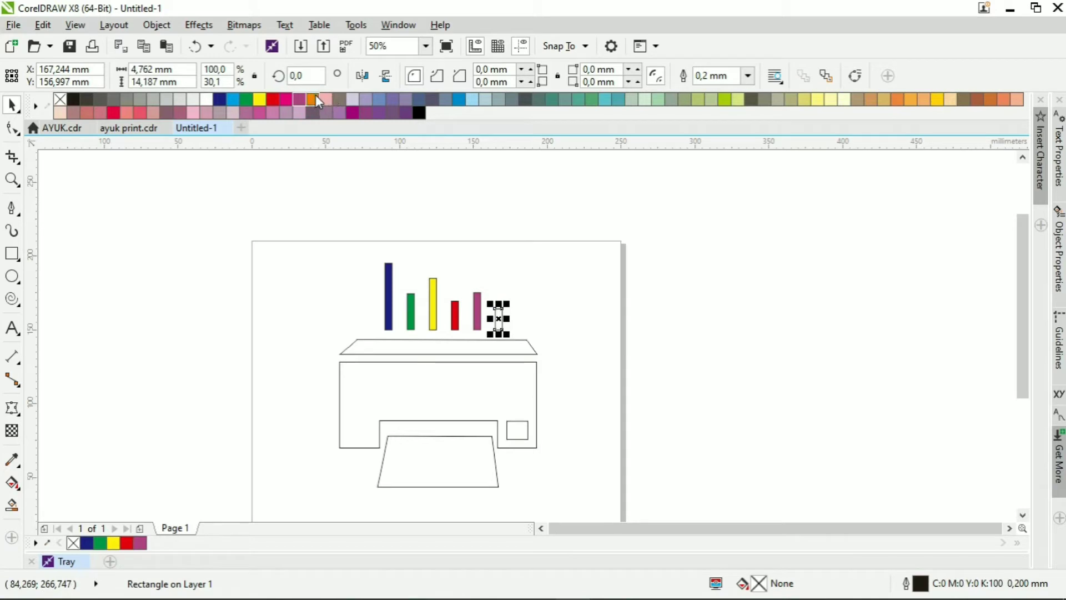
{"action": "left_click", "coordinate": [314, 99]}
{"action": "left_click", "coordinate": [460, 236]}
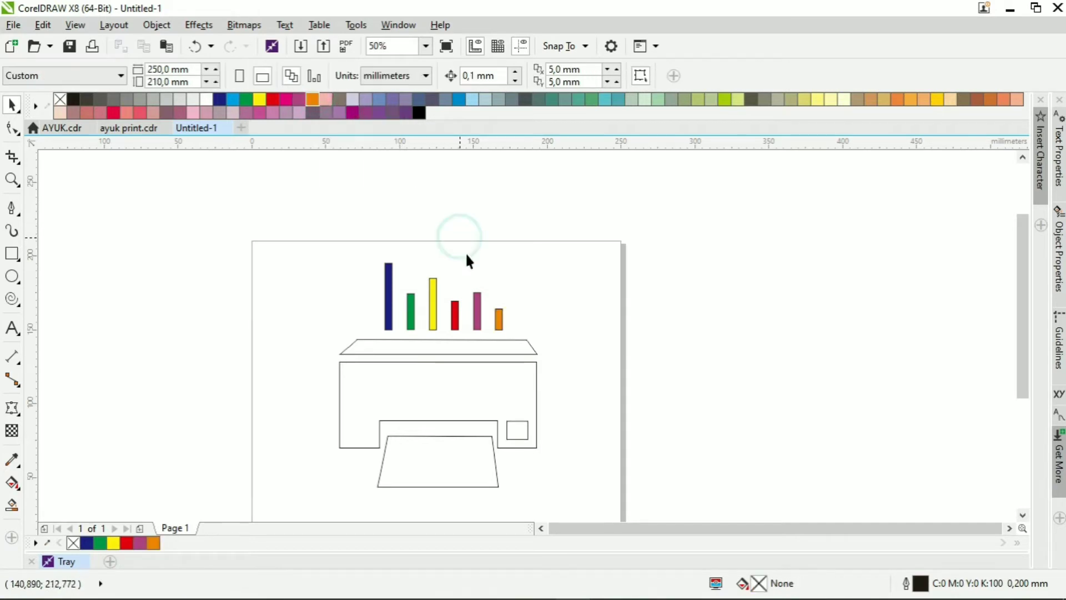
Fill the printer's tapered lid and its notched body with black
{"action": "left_click", "coordinate": [466, 344]}
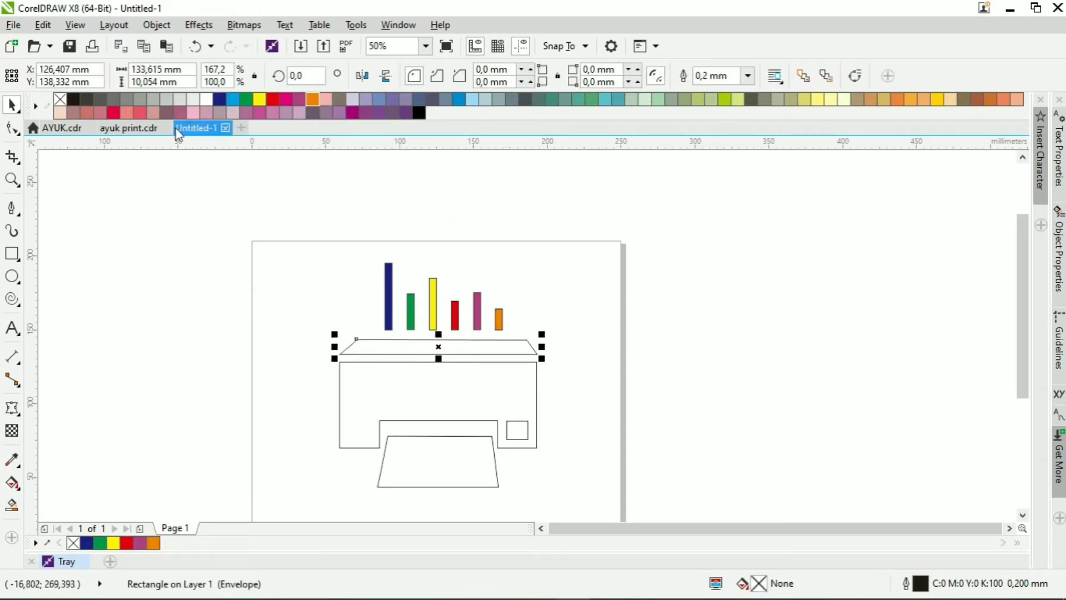
{"action": "left_click", "coordinate": [85, 102]}
{"action": "left_click", "coordinate": [75, 101]}
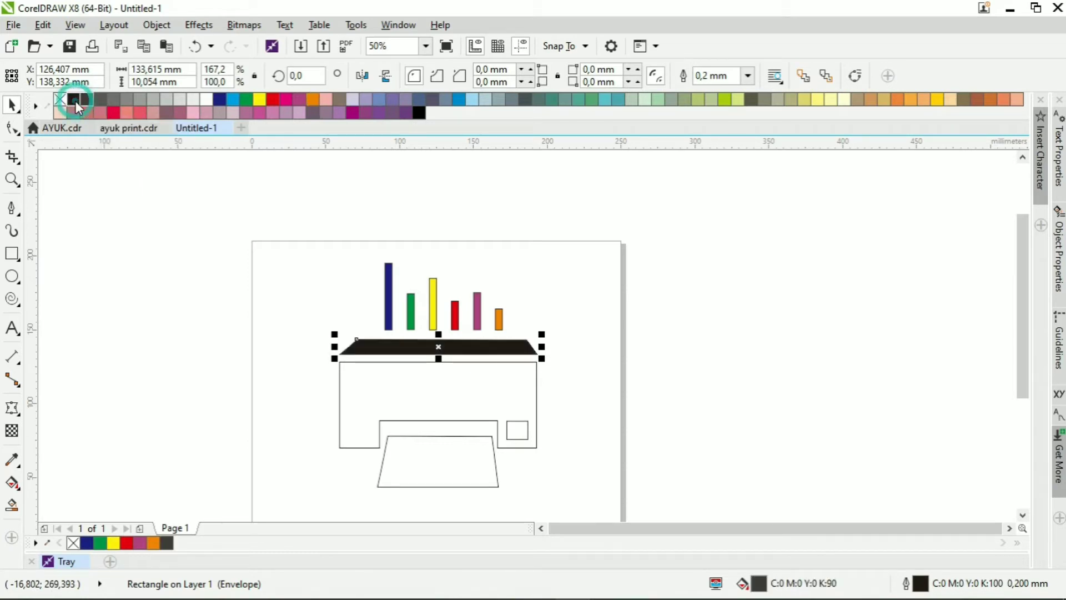
{"action": "left_click", "coordinate": [395, 394]}
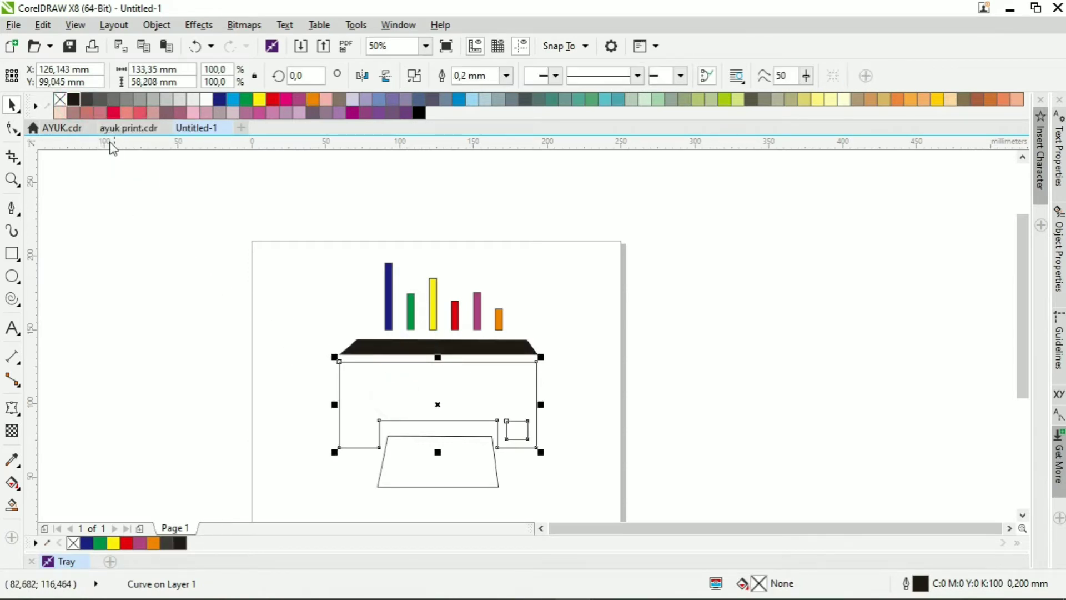
{"action": "left_click", "coordinate": [75, 97]}
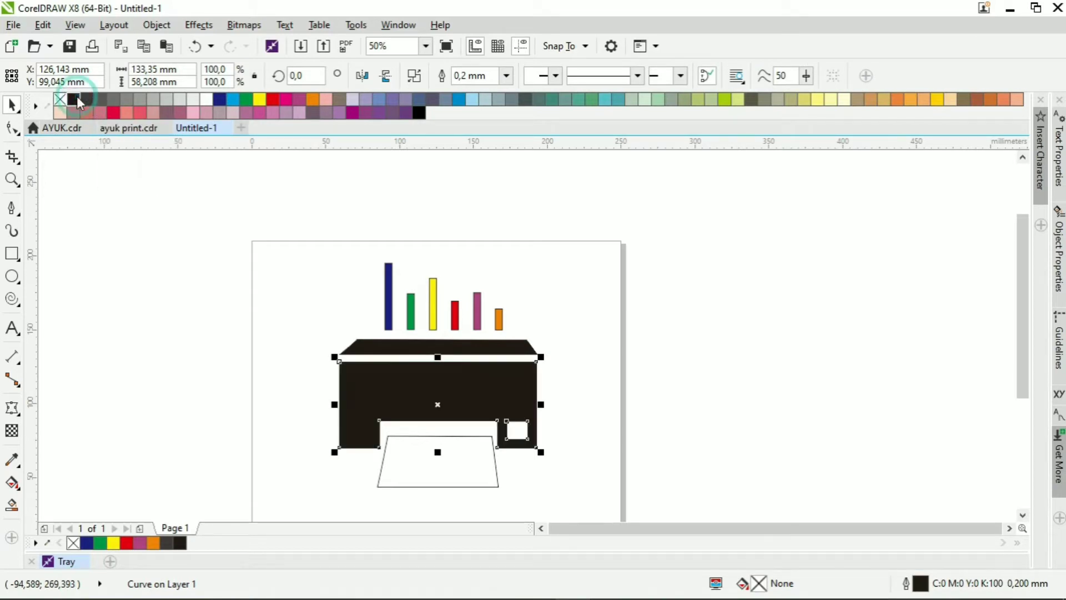
Refill the printer's body and lid with the deeper C:100 M:100 Y:100 K:100 black
{"action": "left_click", "coordinate": [443, 476]}
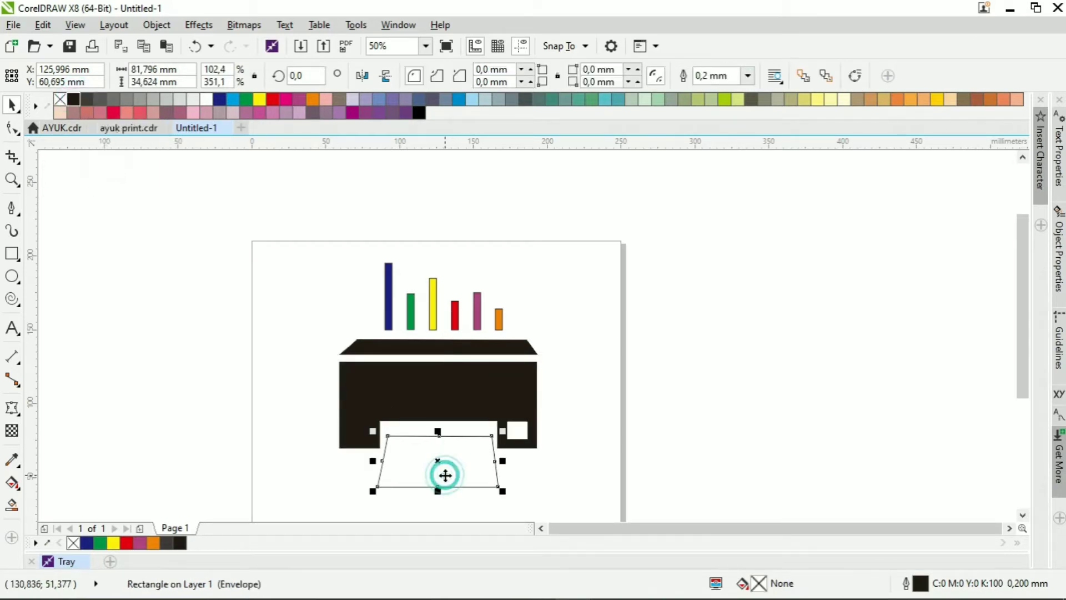
{"action": "left_click", "coordinate": [414, 376]}
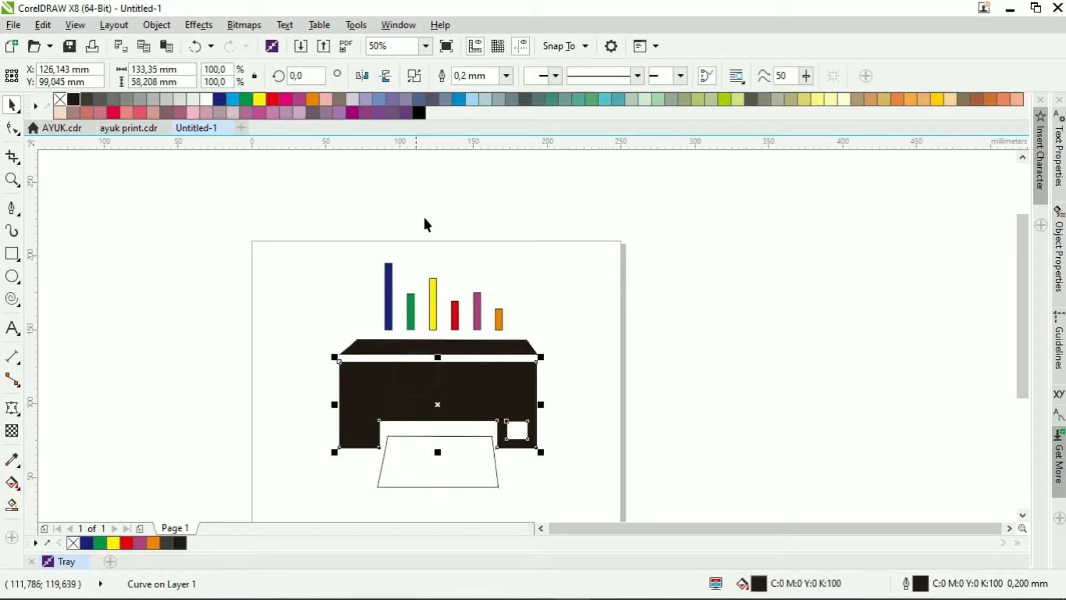
{"action": "left_click", "coordinate": [420, 112]}
{"action": "scroll", "coordinate": [499, 399], "scroll_direction": "up", "scroll_amount": 2}
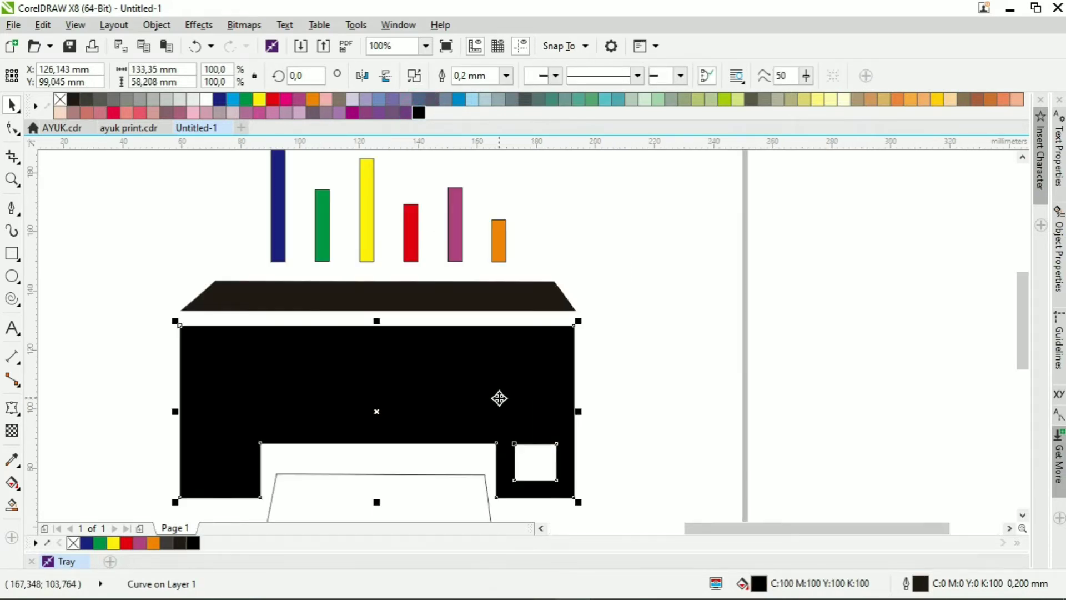
{"action": "left_click", "coordinate": [438, 307]}
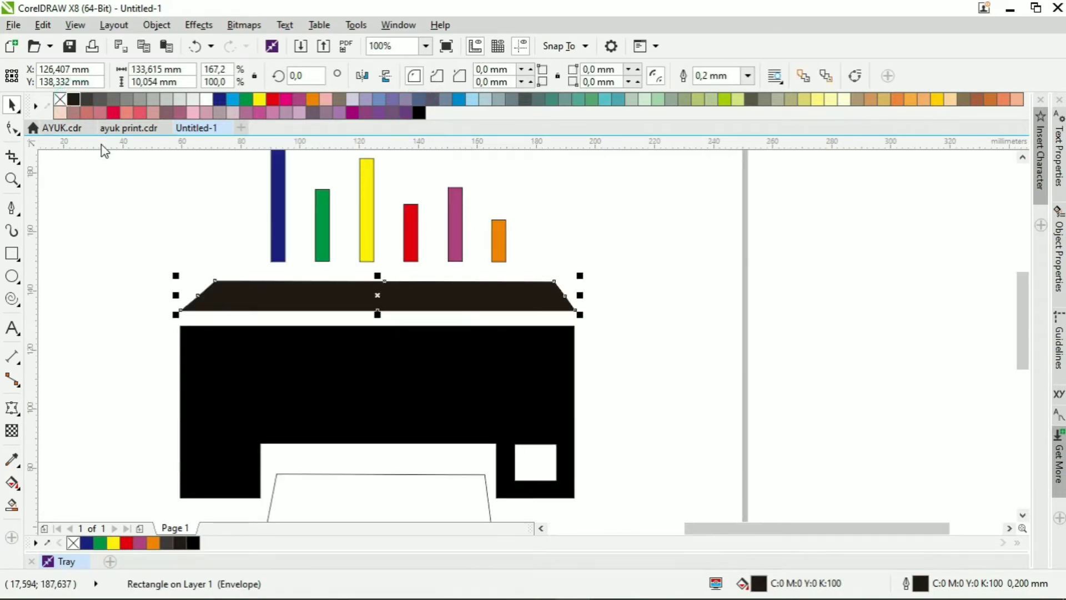
{"action": "left_click", "coordinate": [420, 113]}
{"action": "scroll", "coordinate": [435, 414], "scroll_direction": "down", "scroll_amount": 2}
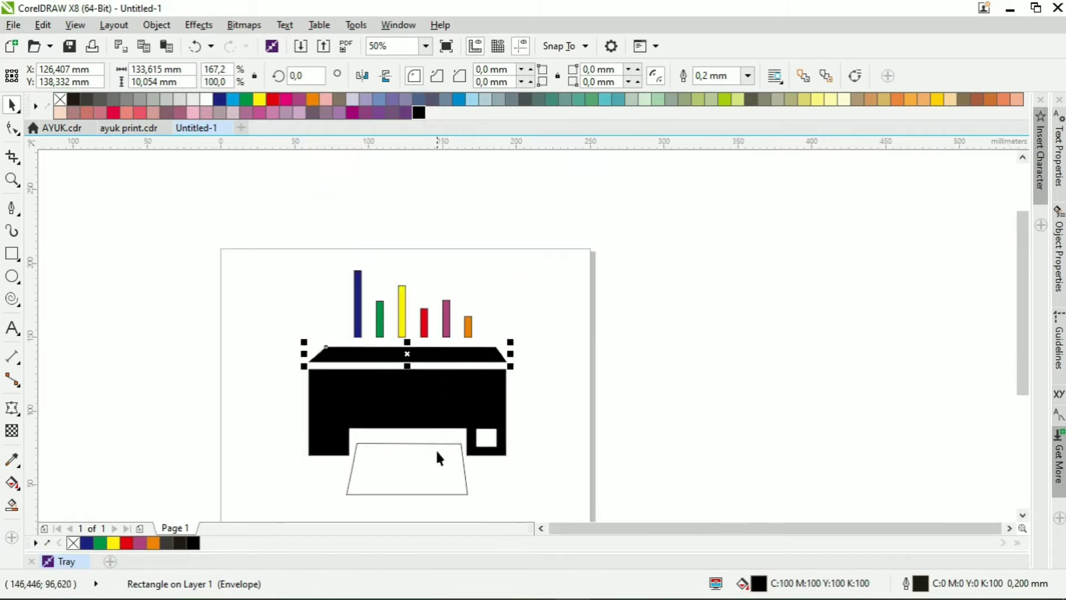
Fill the tapered paper sheet with white
{"action": "left_click", "coordinate": [430, 470]}
{"action": "left_click", "coordinate": [207, 107]}
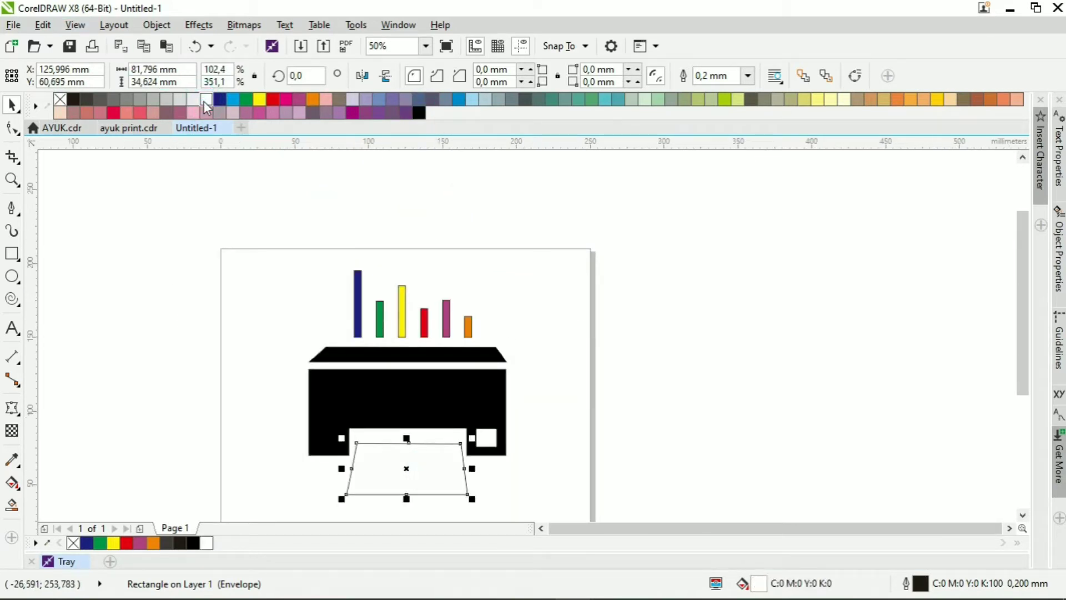
{"action": "left_click", "coordinate": [550, 364]}
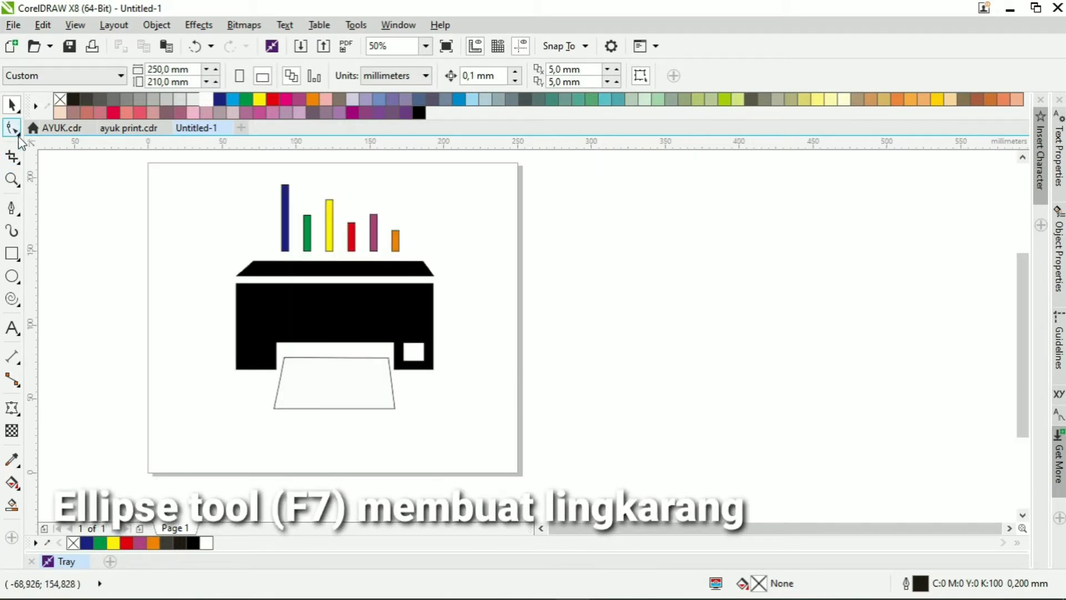
Draw a circle about 188 mm in diameter around the whole printer drawing
{"action": "left_click", "coordinate": [12, 276]}
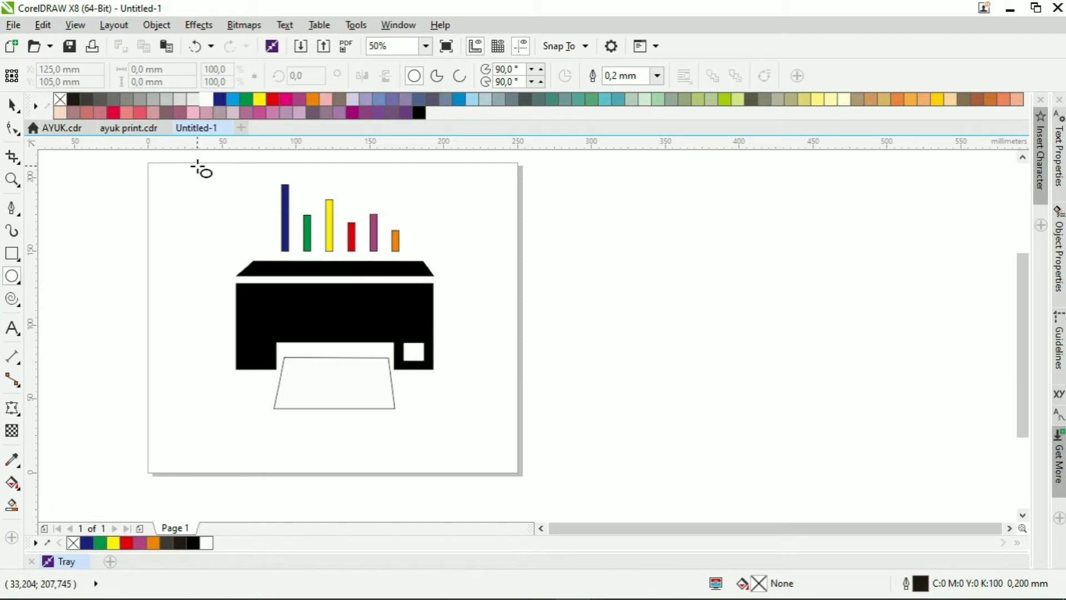
{"action": "mouse_move", "coordinate": [195, 165]}
{"action": "left_mouse_down"}
{"action": "mouse_move", "coordinate": [234, 210]}
{"action": "mouse_move", "coordinate": [362, 453]}
{"action": "mouse_move", "coordinate": [360, 441]}
{"action": "left_mouse_up"}
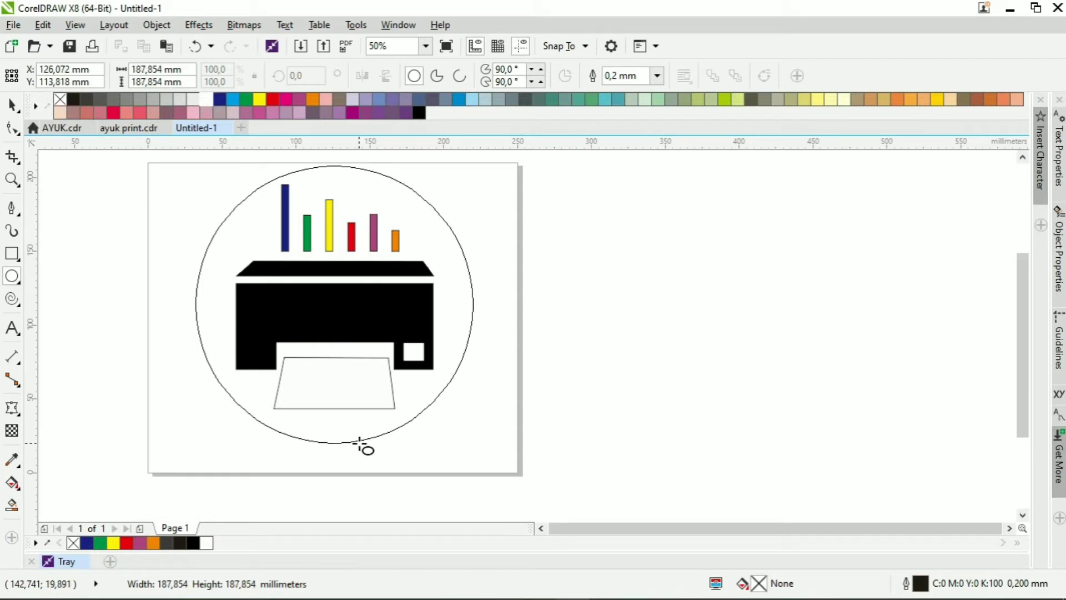
{"action": "left_click_drag", "start_coordinate": [360, 443], "coordinate": [361, 438]}
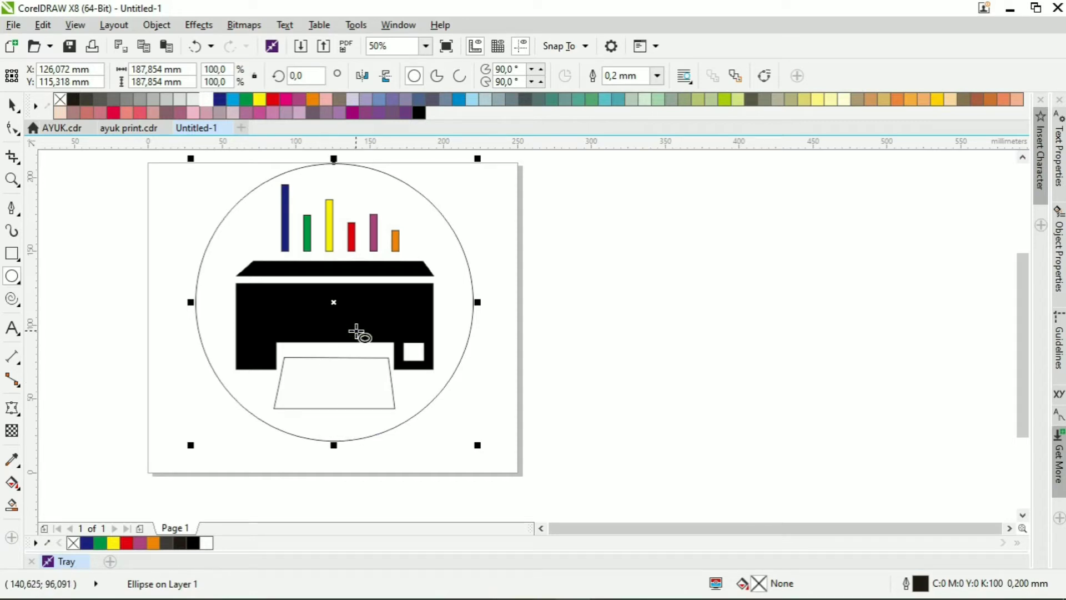
Nudge the circle slightly upward around the printer drawing
{"action": "key", "text": "Up"}
{"action": "key", "text": "Up"}
{"action": "key", "text": "Up"}
{"action": "key", "text": "Up"}
{"action": "key", "text": "Up"}
{"action": "key", "text": "Up"}
{"action": "key", "text": "Up"}
{"action": "key", "text": "Up"}
{"action": "key", "text": "Up"}
{"action": "key", "text": "Up"}
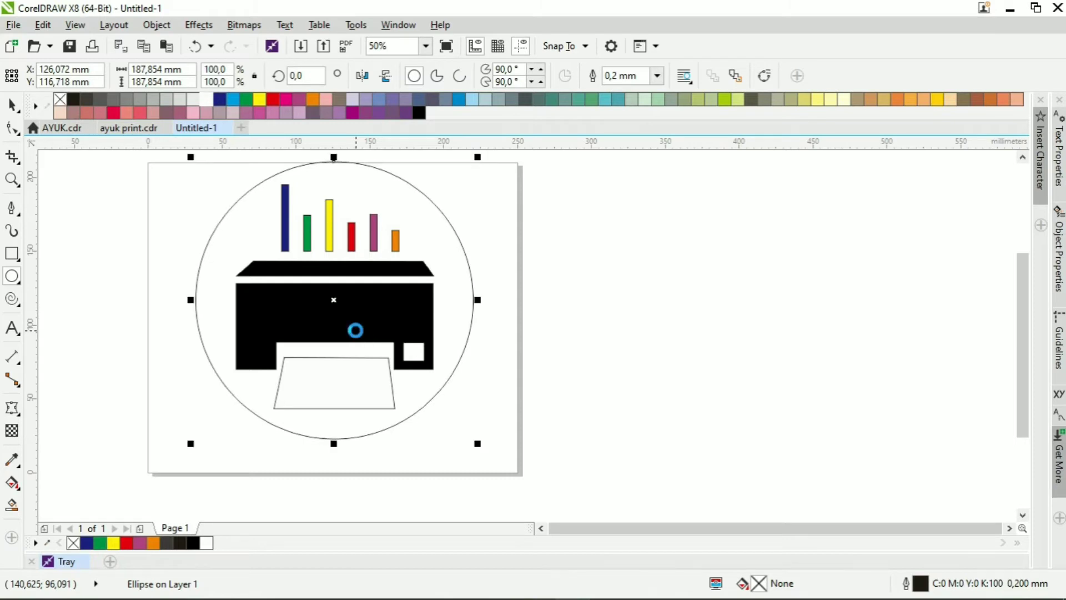
{"action": "key", "text": "Up"}
{"action": "key", "text": "Up"}
Move the circle onto the empty area to the right of the page
{"action": "left_click_drag", "start_coordinate": [345, 305], "coordinate": [744, 290]}
{"action": "left_click_drag", "start_coordinate": [155, 161], "coordinate": [503, 456]}
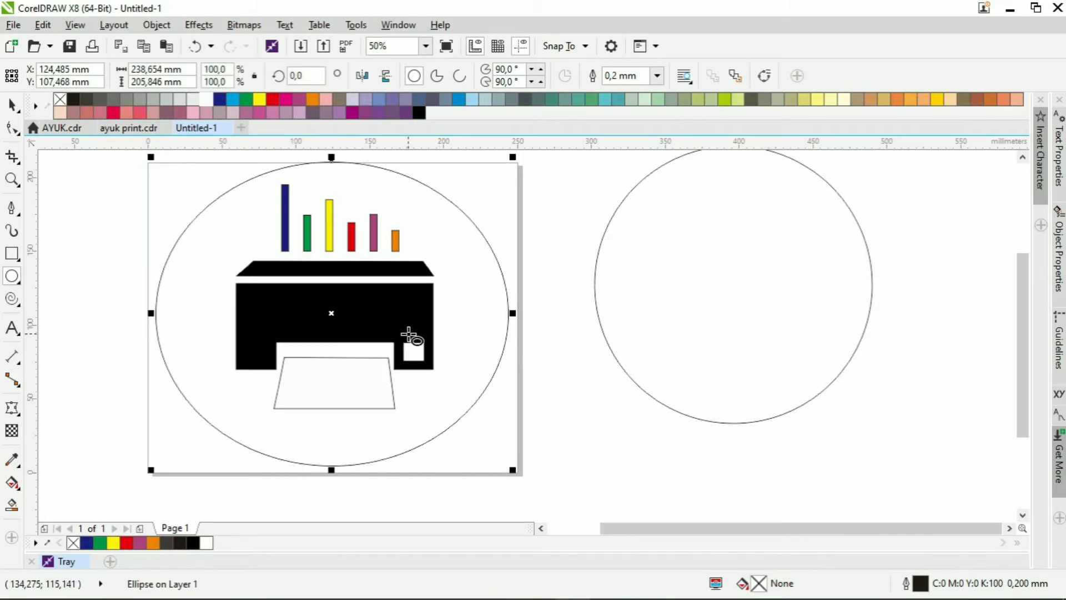
{"action": "key", "text": "ctrl+z"}
Move all the printer parts and coloured bars together down to about the centre of the page
{"action": "left_click", "coordinate": [12, 104]}
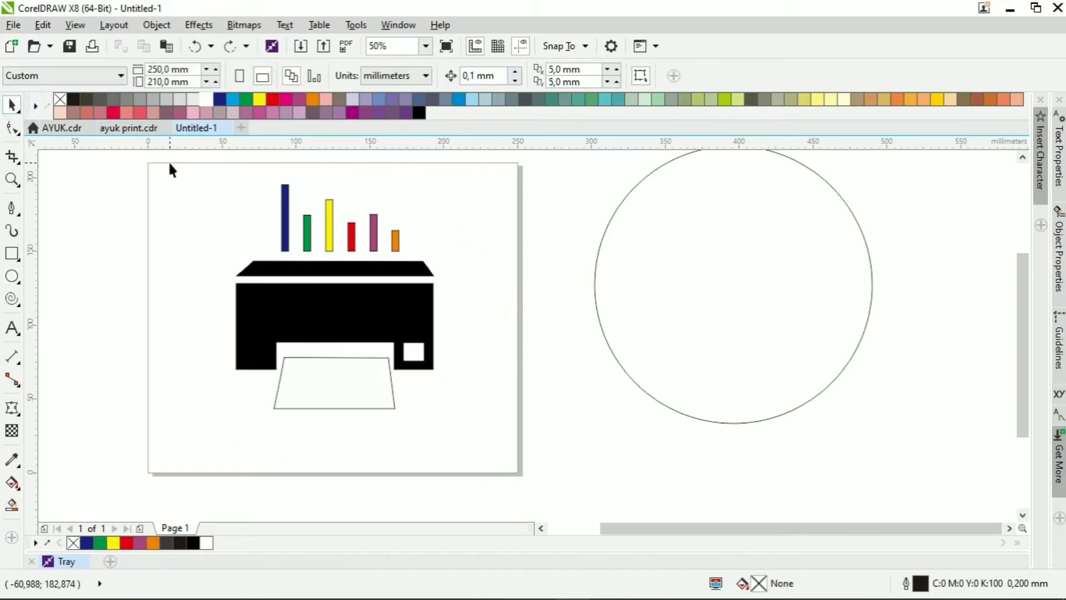
{"action": "left_click_drag", "start_coordinate": [169, 161], "coordinate": [487, 454]}
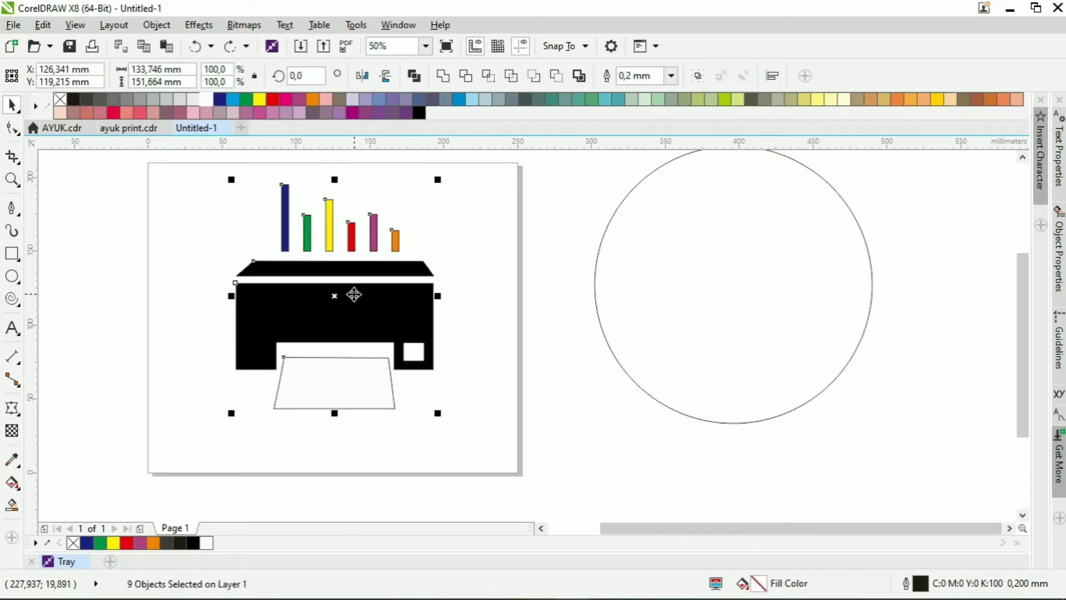
{"action": "left_click_drag", "start_coordinate": [335, 295], "coordinate": [335, 317]}
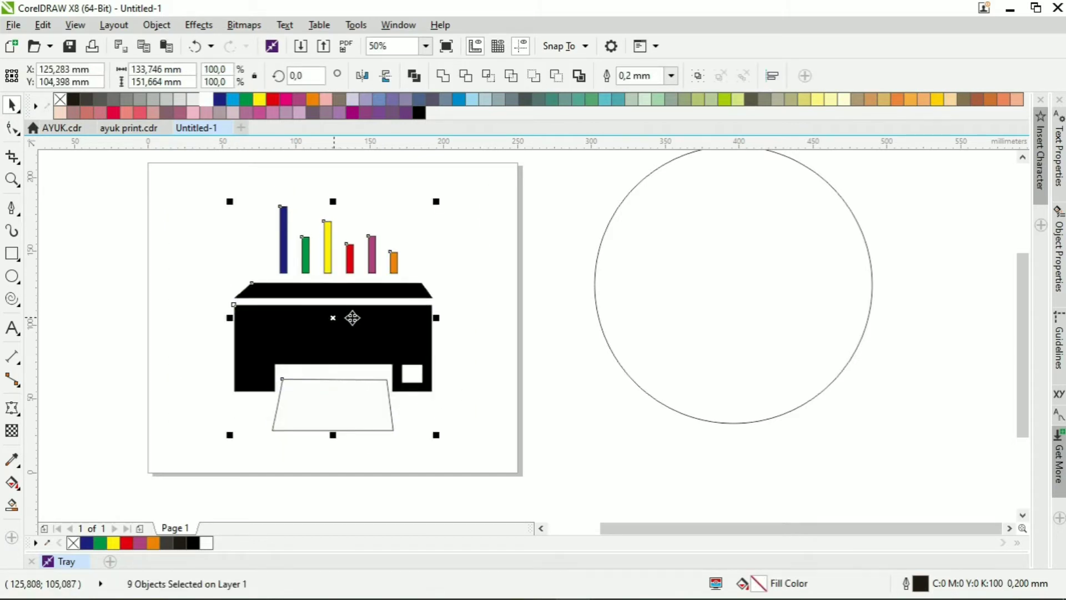
Centre the circle on the page so that it surrounds the printer
{"action": "left_click", "coordinate": [609, 341]}
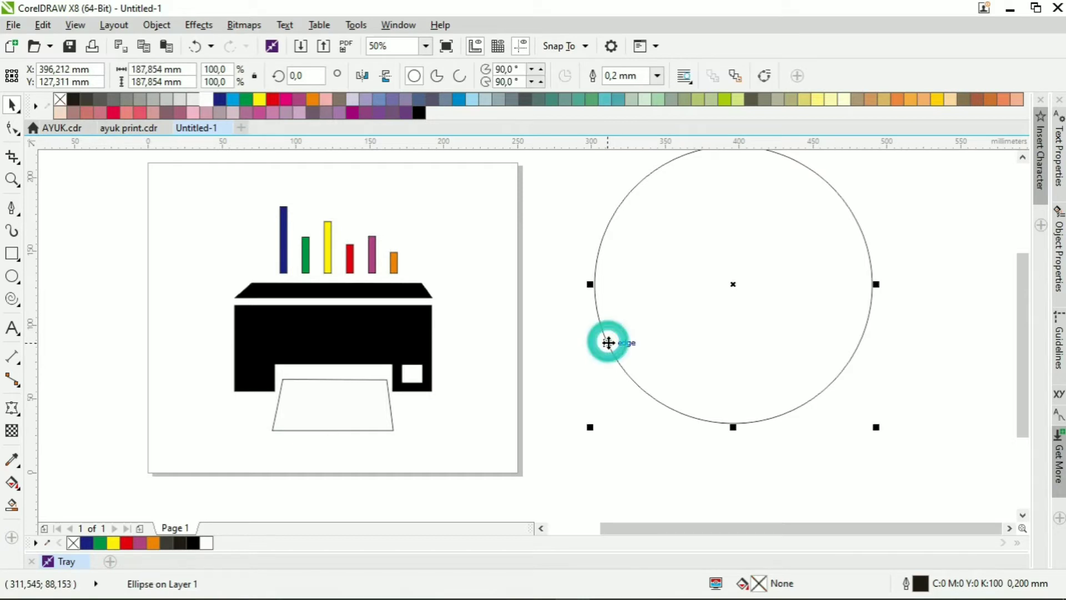
{"action": "key", "text": "p"}
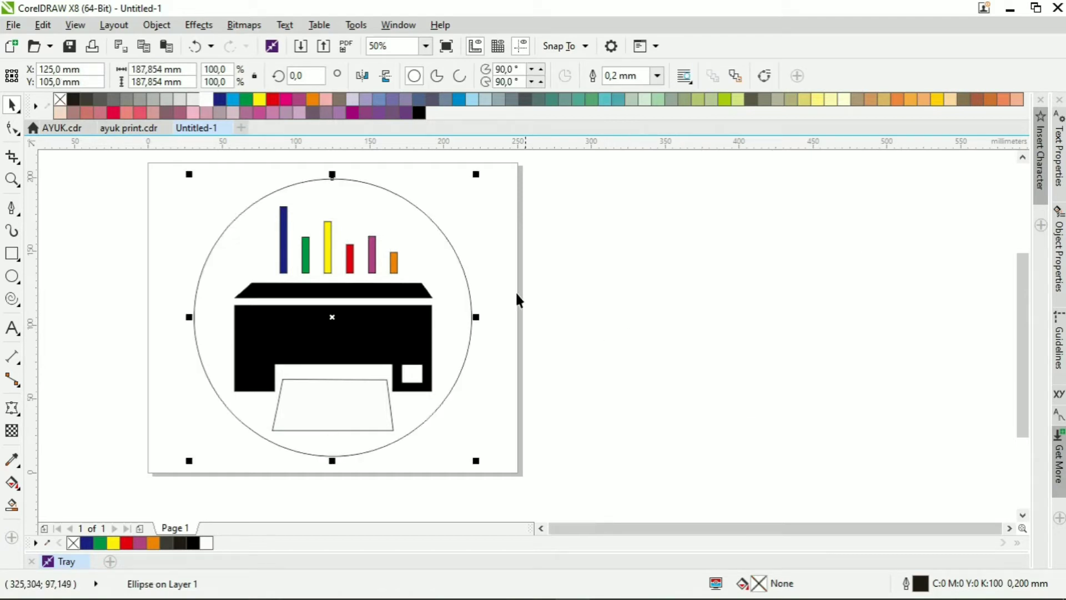
{"action": "left_click", "coordinate": [570, 359]}
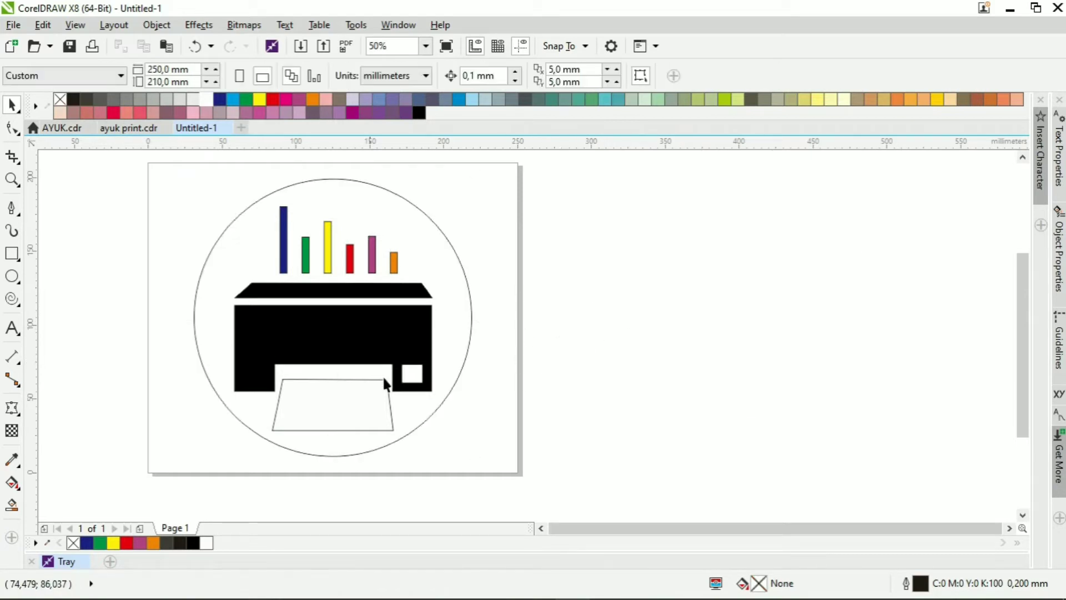
Fill the circle around the printer with Ice Blue (C:40 M:0 Y:0 K:0)
{"action": "left_click", "coordinate": [432, 412]}
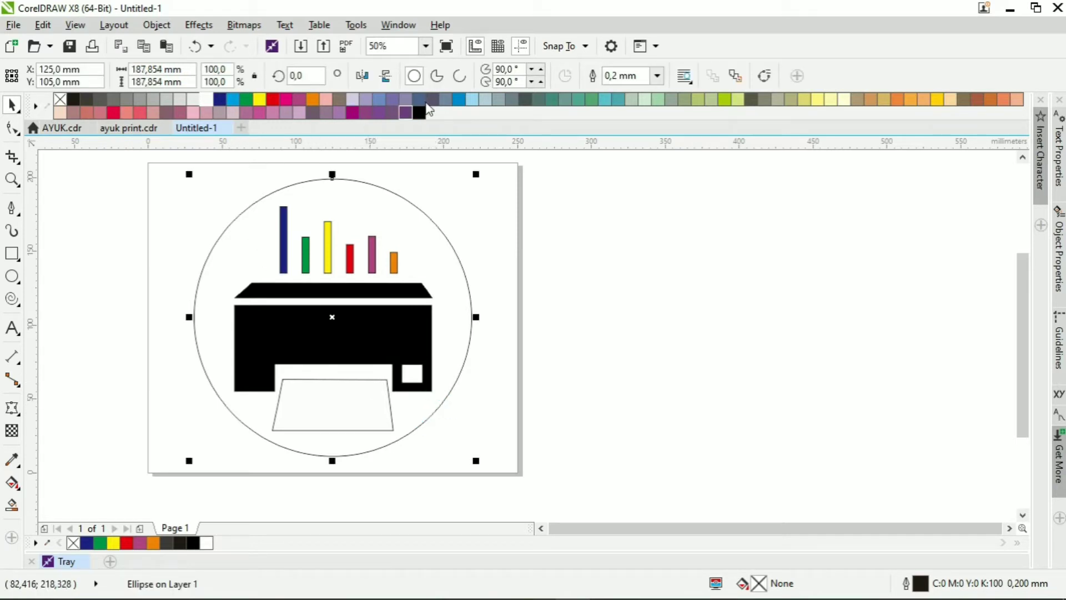
{"action": "left_click", "coordinate": [455, 98]}
{"action": "left_click", "coordinate": [471, 100]}
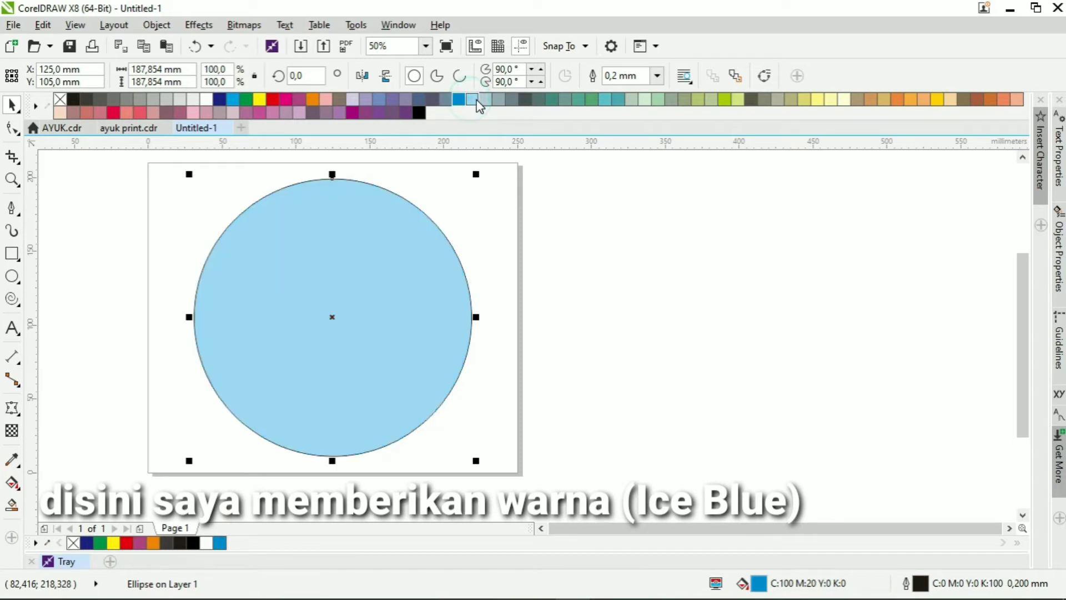
Send the Ice Blue circle to the back of the page, behind the printer drawing
{"action": "right_click", "coordinate": [417, 269]}
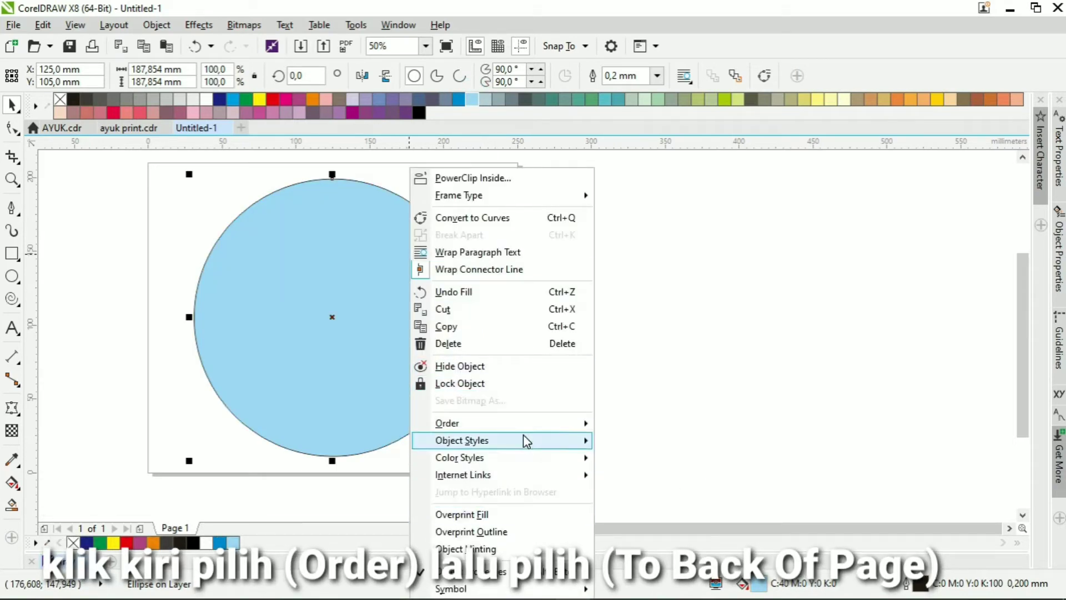
{"action": "mouse_move", "coordinate": [523, 425]}
{"action": "left_click", "coordinate": [627, 442]}
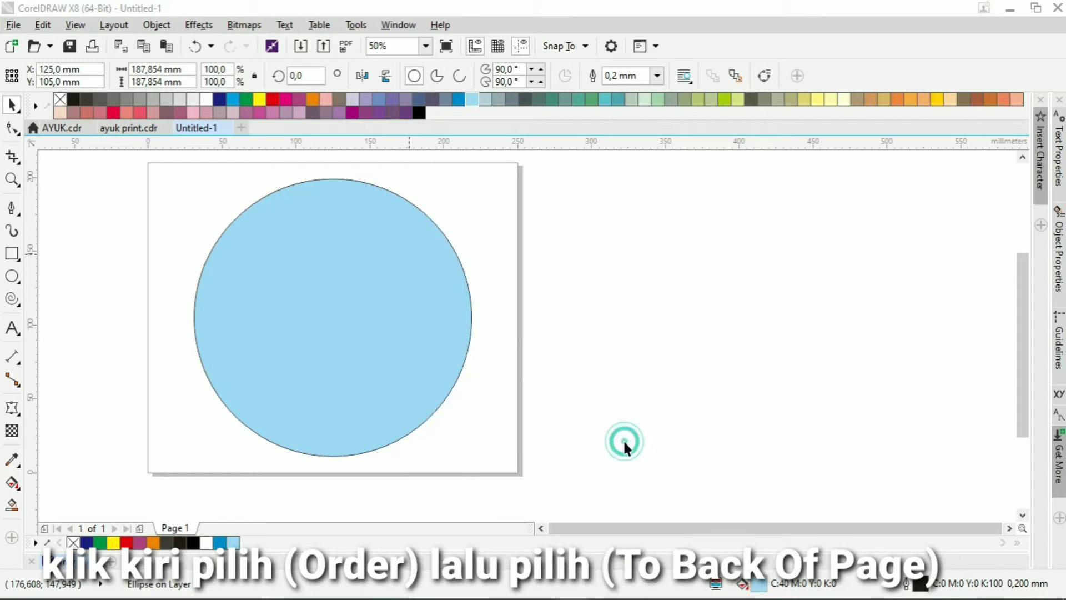
{"action": "left_click", "coordinate": [562, 403]}
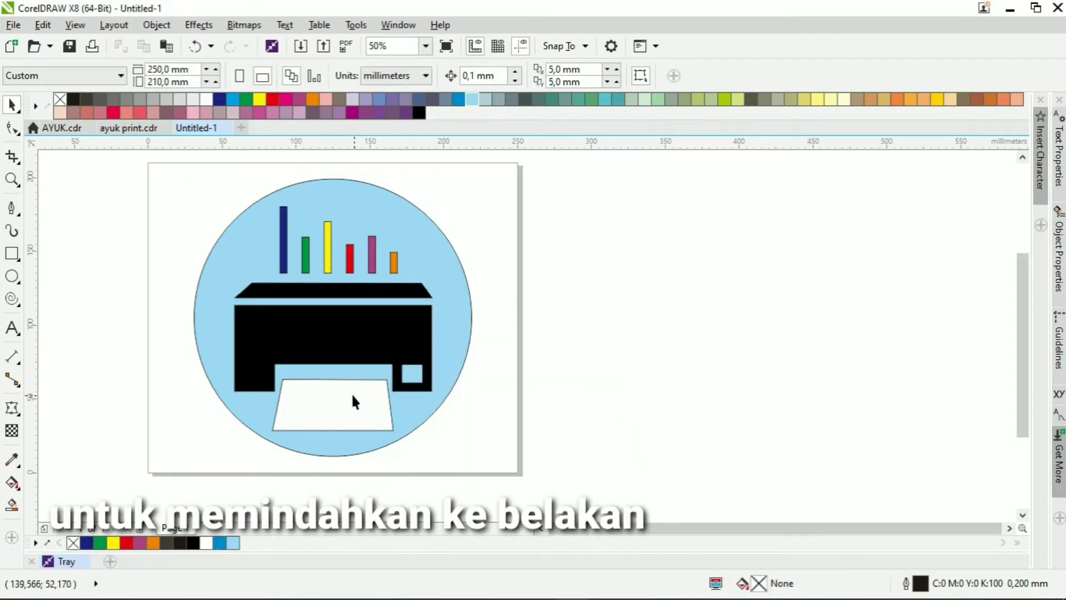
{"action": "scroll", "coordinate": [345, 389], "scroll_direction": "up", "scroll_amount": 1}
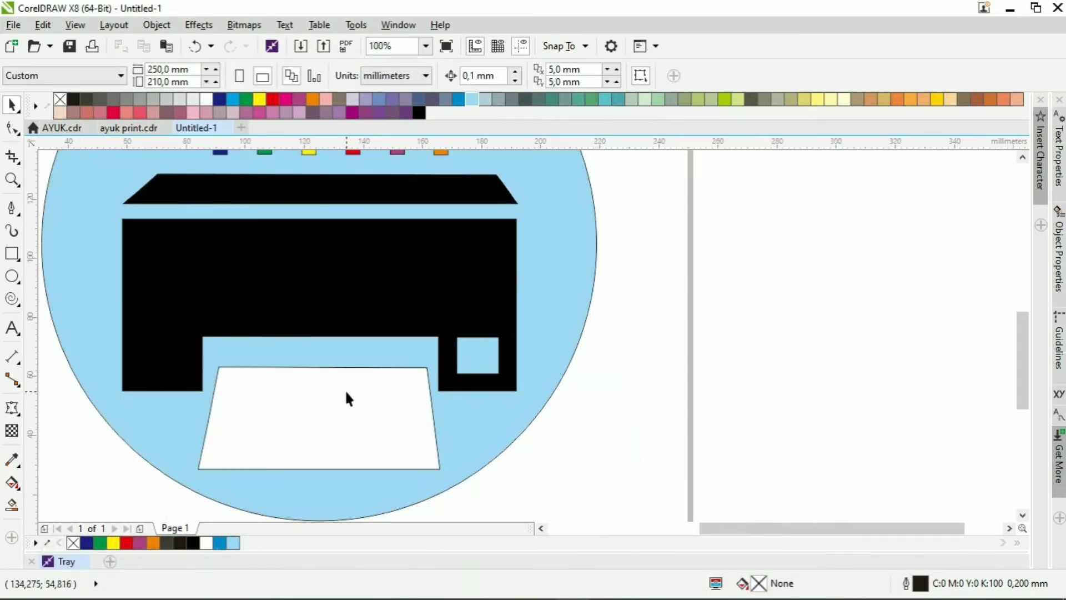
{"action": "scroll", "coordinate": [345, 389], "scroll_direction": "down", "scroll_amount": 1}
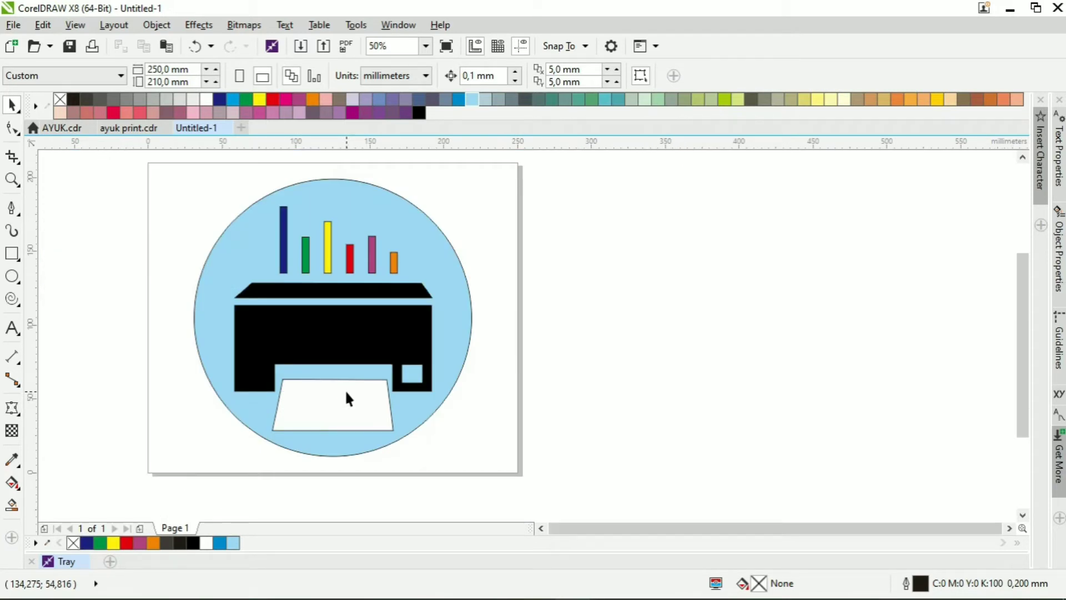
{"action": "scroll", "coordinate": [349, 399], "scroll_direction": "up", "scroll_amount": 1}
{"action": "scroll", "coordinate": [349, 398], "scroll_direction": "down", "scroll_amount": 1}
Duplicate the Ice Blue circle in place and enlarge the copy from its centre to about 197 mm in diameter
{"action": "left_click", "coordinate": [408, 430]}
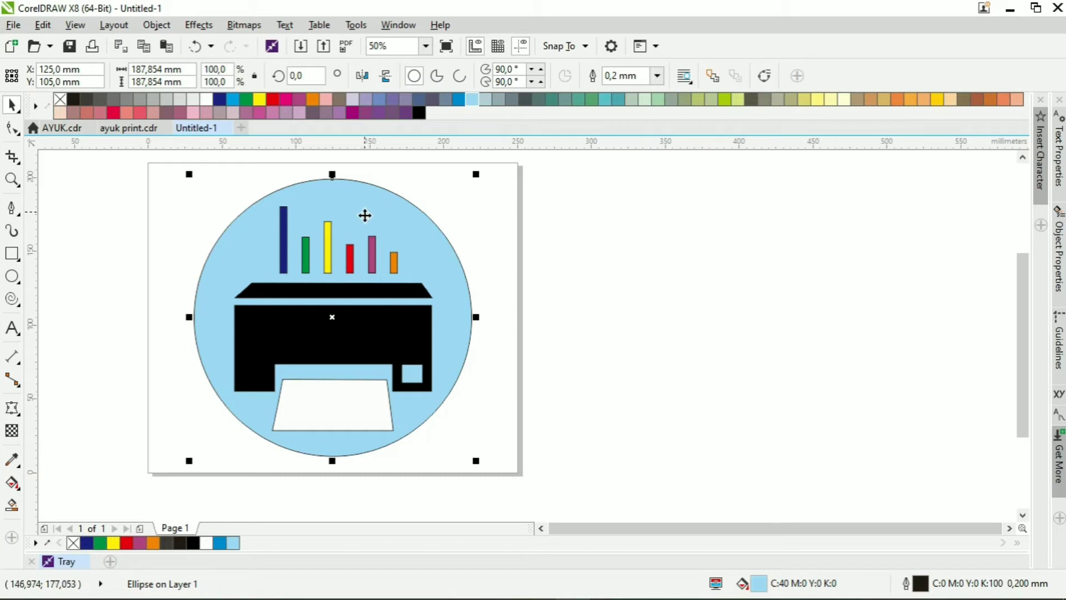
{"action": "key", "text": "shift+Page_Up"}
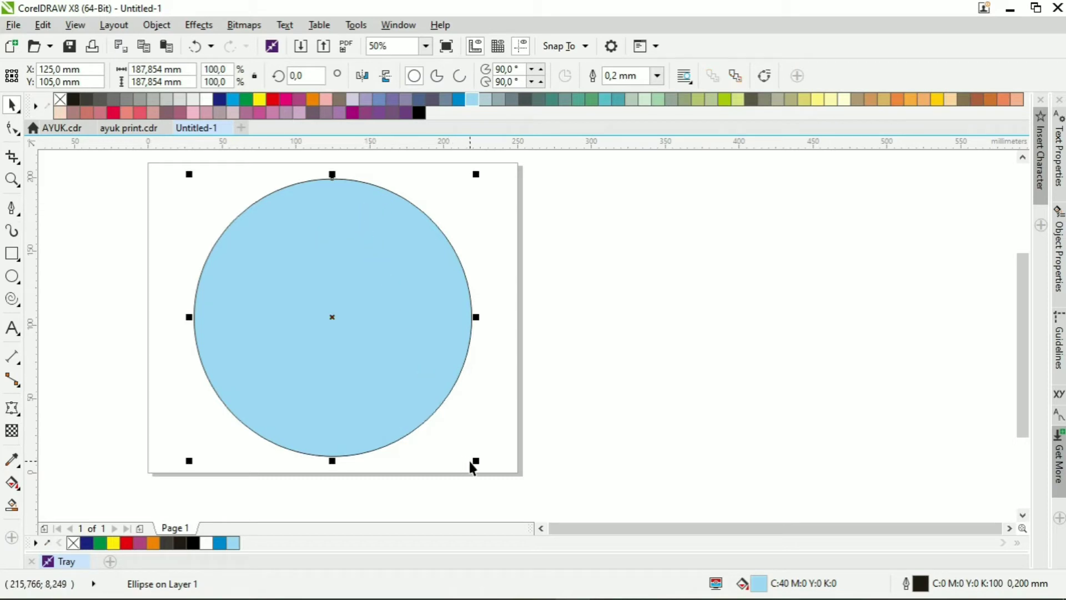
{"action": "left_click_drag", "start_coordinate": [474, 459], "coordinate": [482, 465]}
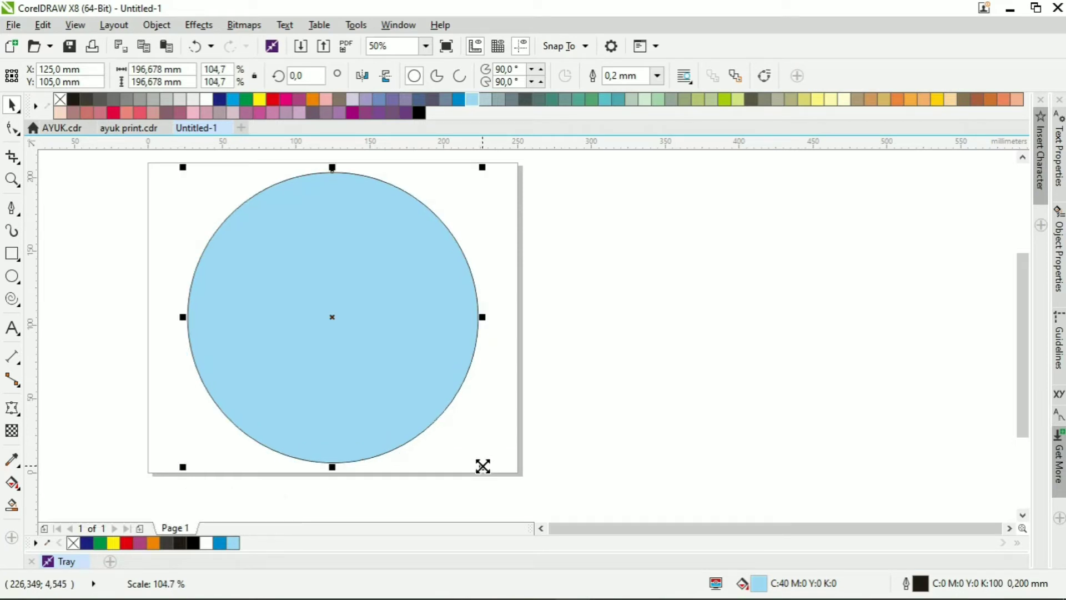
Fill the enlarged circle with C:100 M:100 Y:100 K:100 black and send it to the back of the page as a border
{"action": "left_click", "coordinate": [416, 114]}
{"action": "right_click", "coordinate": [408, 275]}
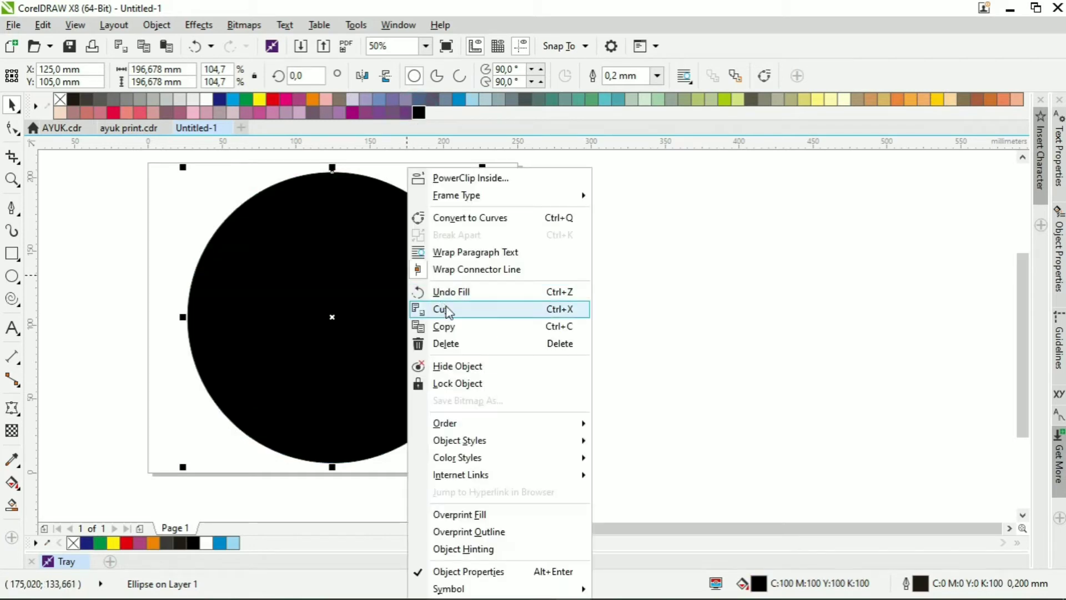
{"action": "mouse_move", "coordinate": [472, 424]}
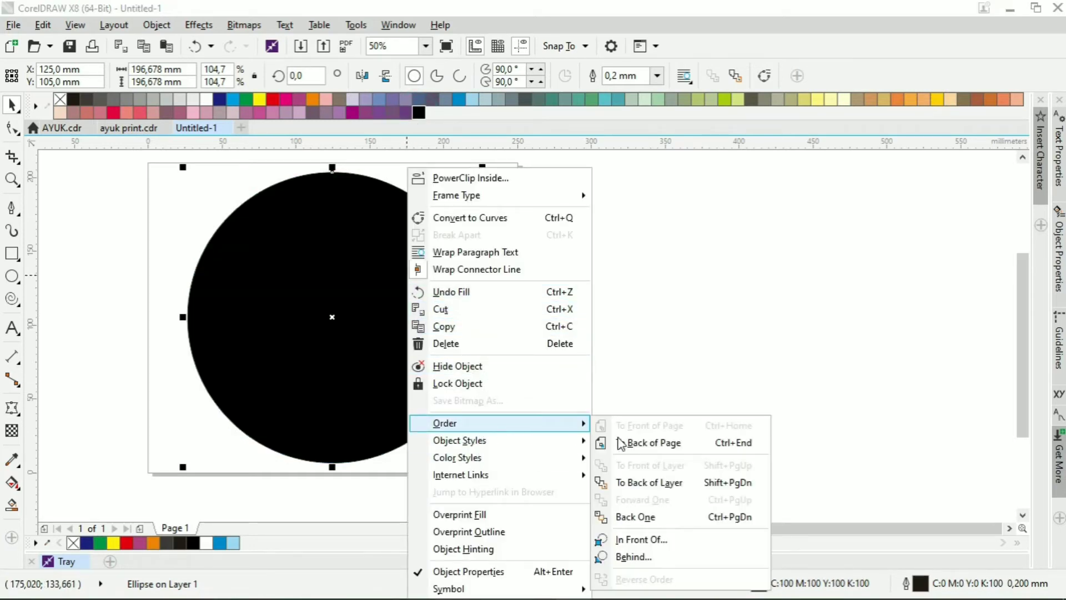
{"action": "left_click", "coordinate": [623, 449]}
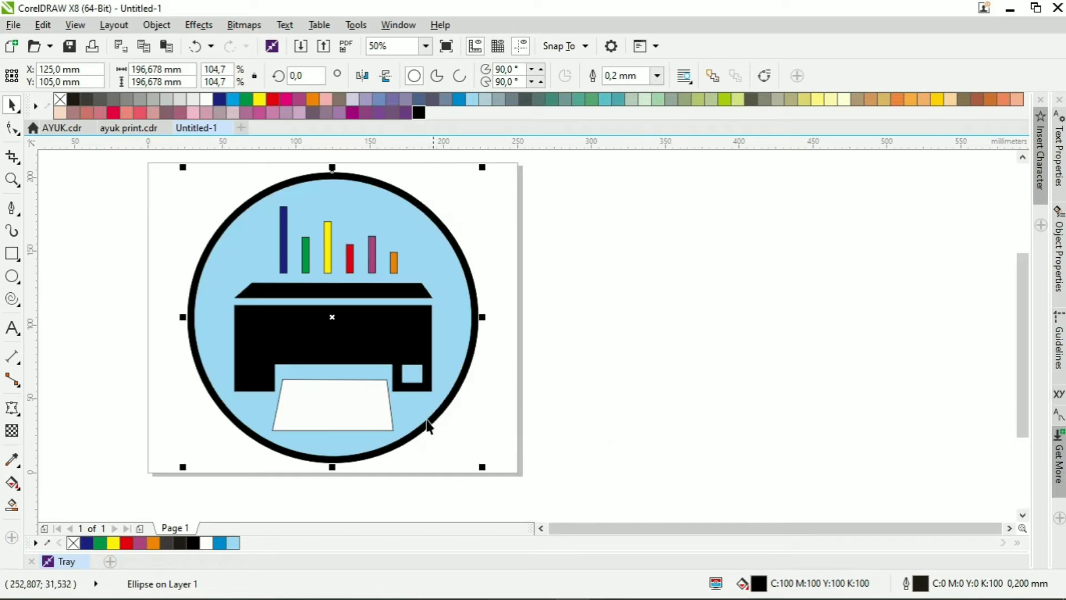
{"action": "scroll", "coordinate": [392, 429], "scroll_direction": "up", "scroll_amount": 2}
{"action": "scroll", "coordinate": [389, 421], "scroll_direction": "down", "scroll_amount": 2}
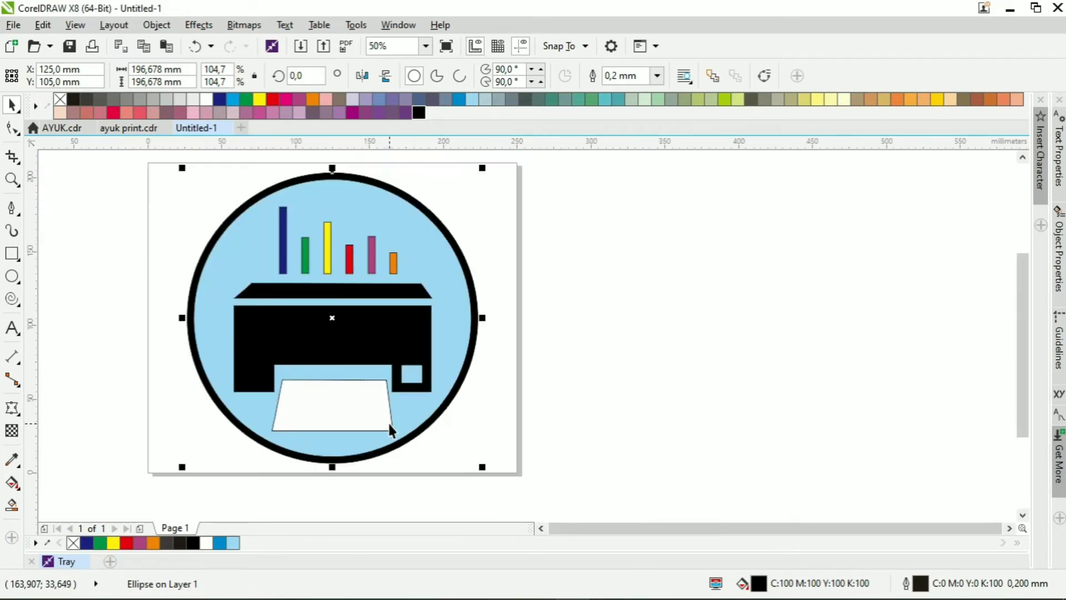
Shrink the black border circle from its centre to about 192 mm in diameter for a thinner ring
{"action": "left_click_drag", "start_coordinate": [481, 467], "coordinate": [473, 462]}
{"action": "left_click", "coordinate": [524, 410]}
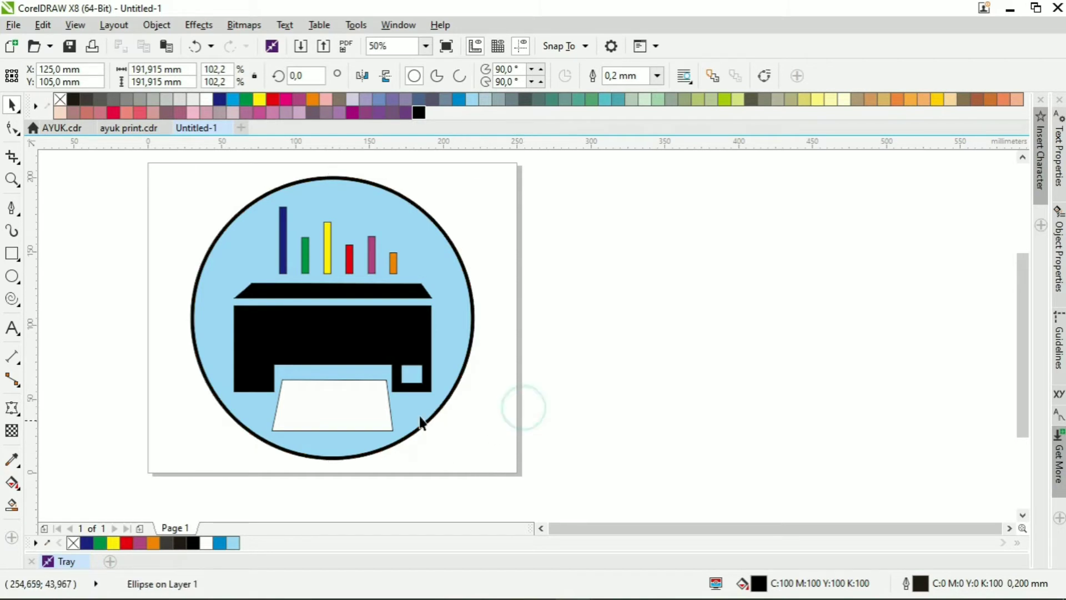
{"action": "scroll", "coordinate": [340, 409], "scroll_direction": "up", "scroll_amount": 2}
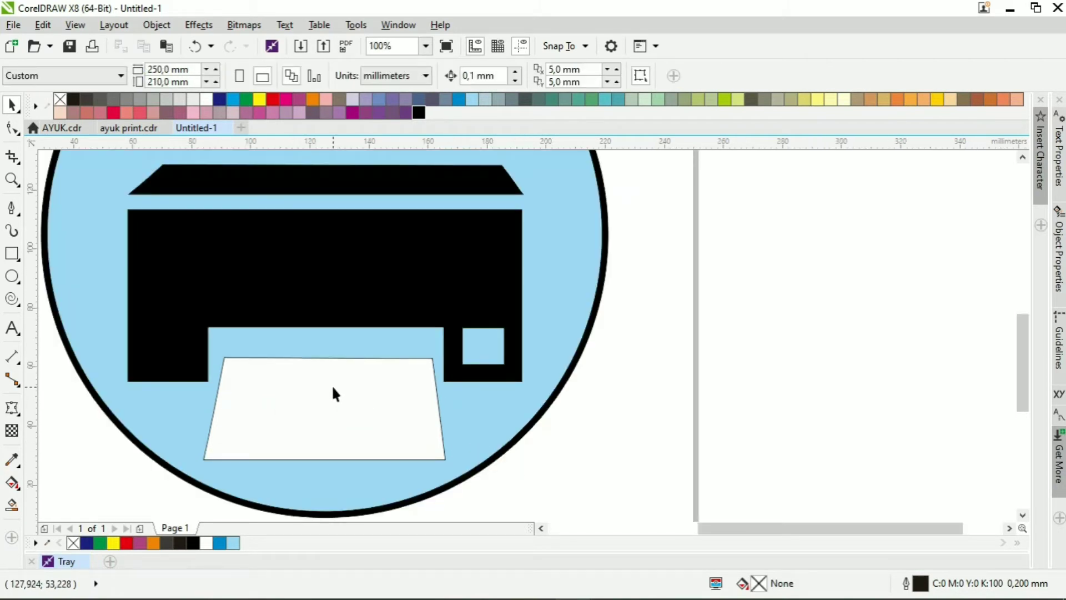
{"action": "scroll", "coordinate": [332, 389], "scroll_direction": "down", "scroll_amount": 2}
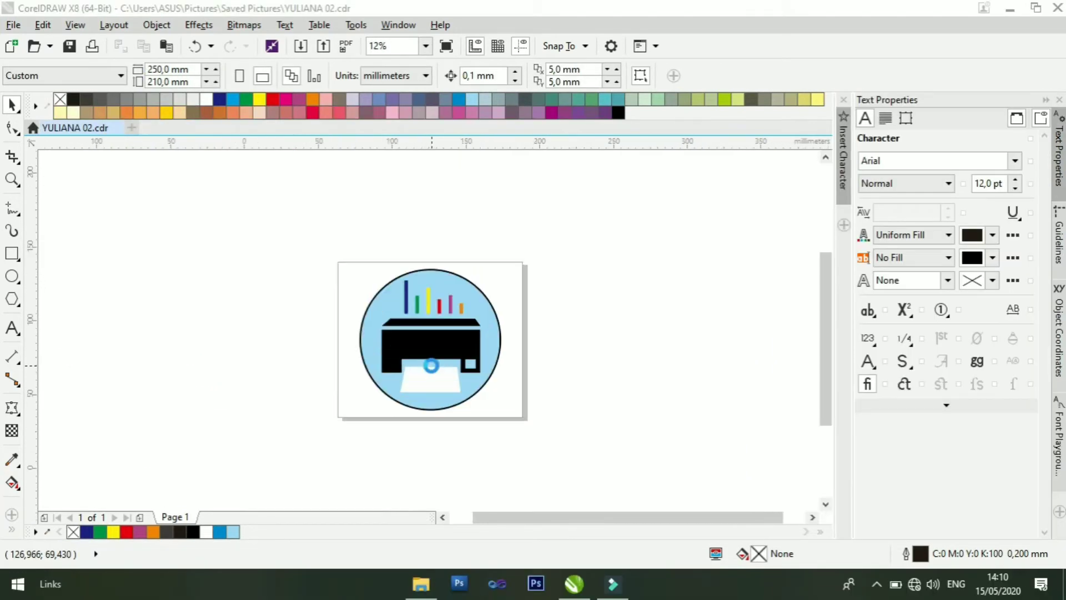
Nudge the white paper sheet upward into the printer's paper slot, to a Y position of 55,17 mm
{"action": "scroll", "coordinate": [432, 366], "scroll_direction": "up", "scroll_amount": 3}
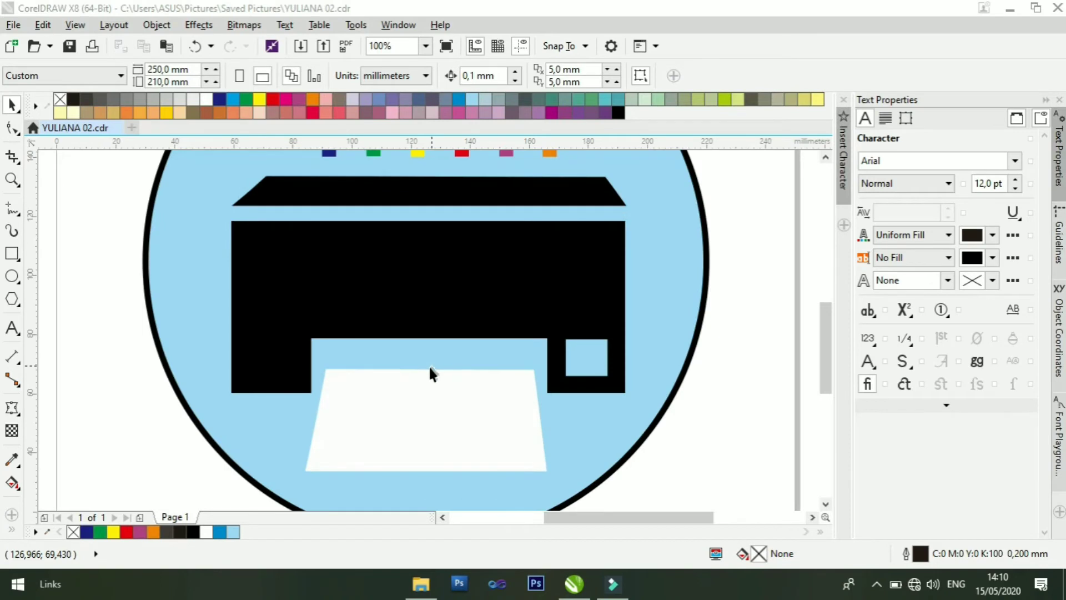
{"action": "scroll", "coordinate": [431, 371], "scroll_direction": "down", "scroll_amount": 2}
{"action": "left_click", "coordinate": [423, 382]}
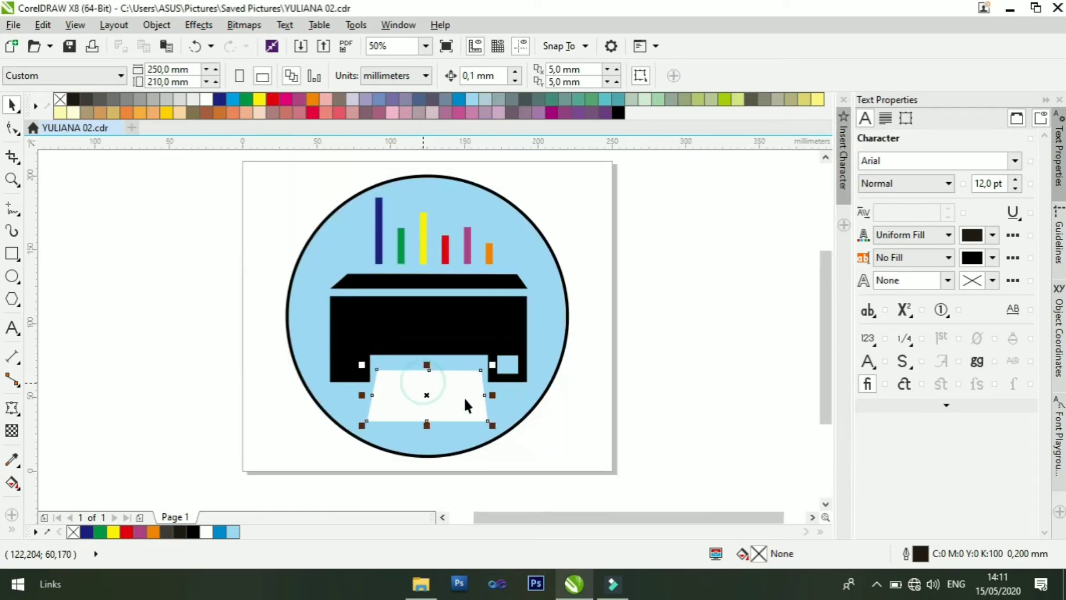
{"action": "scroll", "coordinate": [450, 437], "scroll_direction": "up", "scroll_amount": 2}
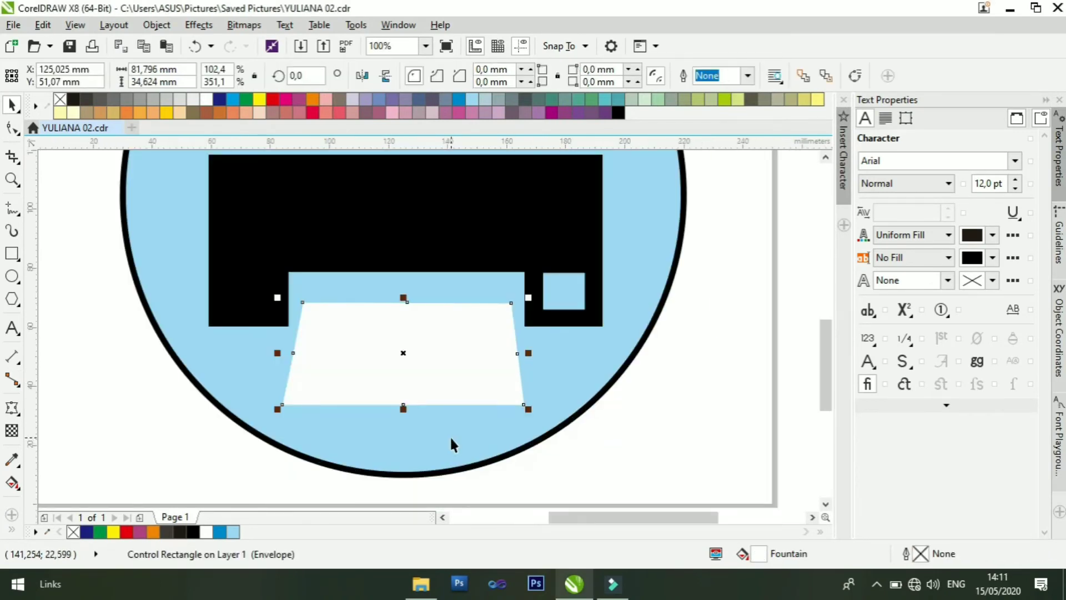
{"action": "key", "text": "Up"}
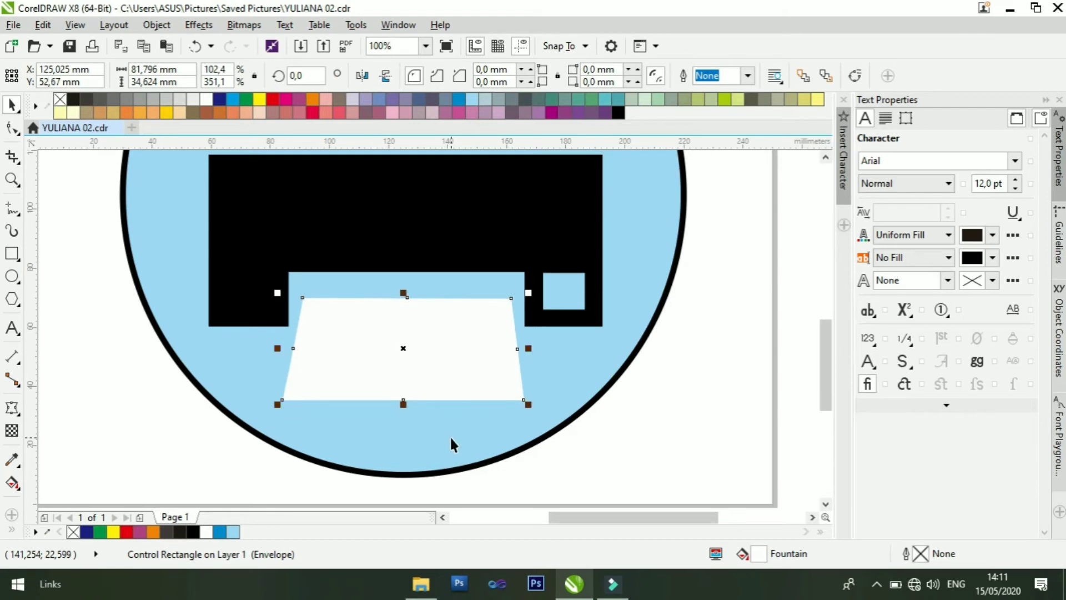
{"action": "key", "text": "Up"}
{"action": "key", "text": "Up"}
{"action": "key", "text": "Up"}
{"action": "key", "text": "Up"}
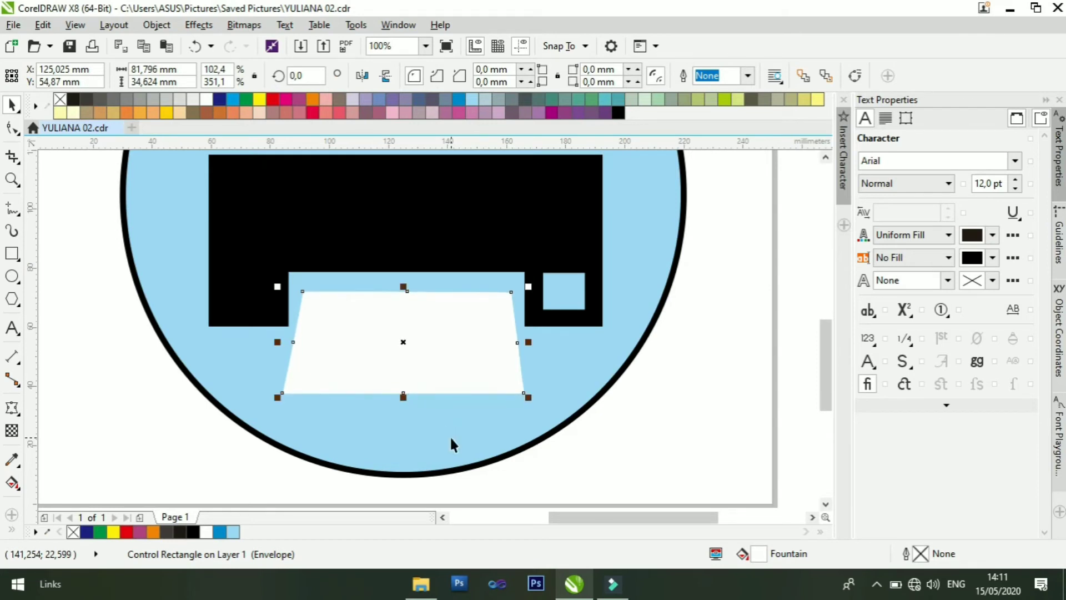
{"action": "key", "text": "Up"}
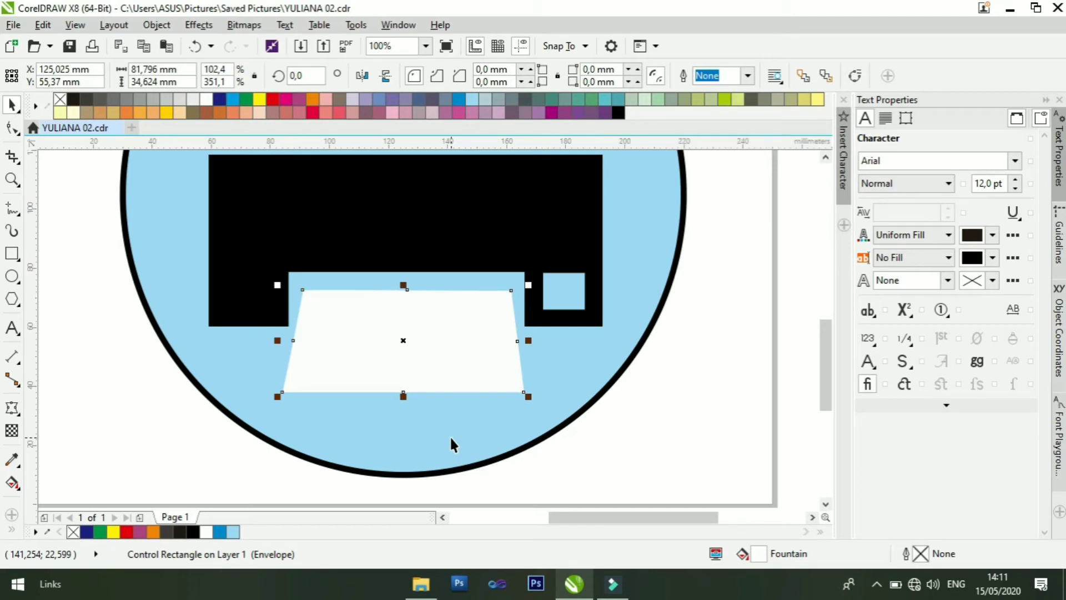
{"action": "key", "text": "Down"}
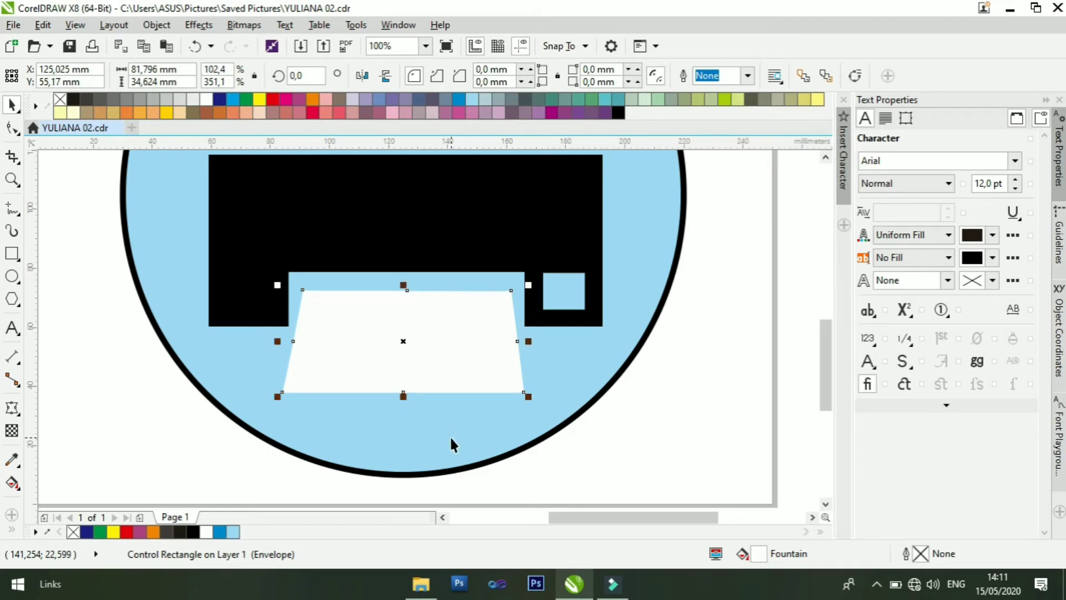
{"action": "left_click", "coordinate": [602, 448]}
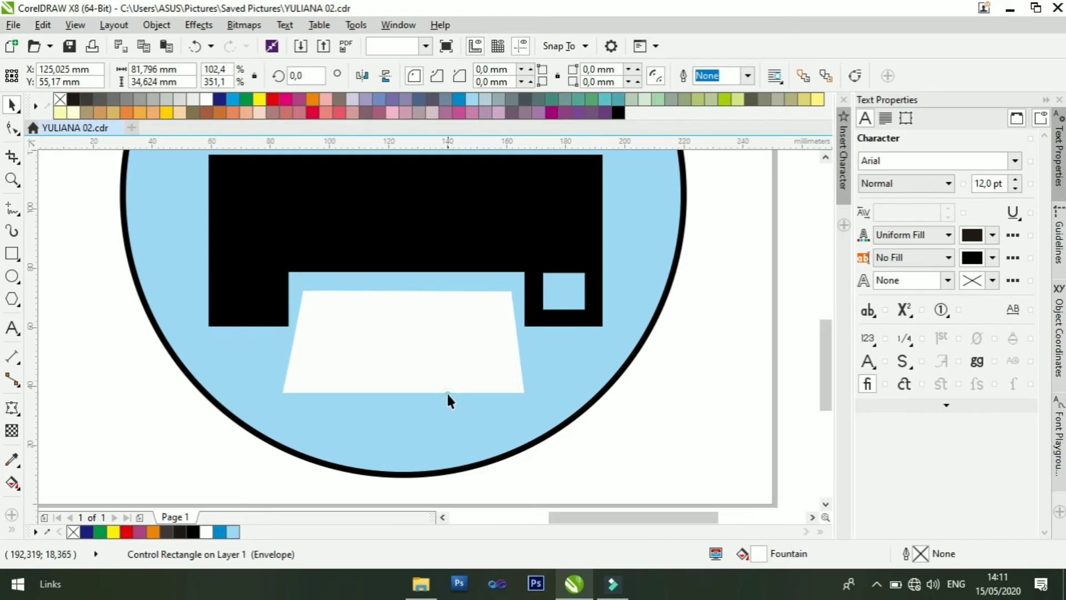
Edit the white sheet's envelope and remove the middle node from its bottom edge
{"action": "left_click", "coordinate": [451, 364]}
{"action": "left_click", "coordinate": [399, 378]}
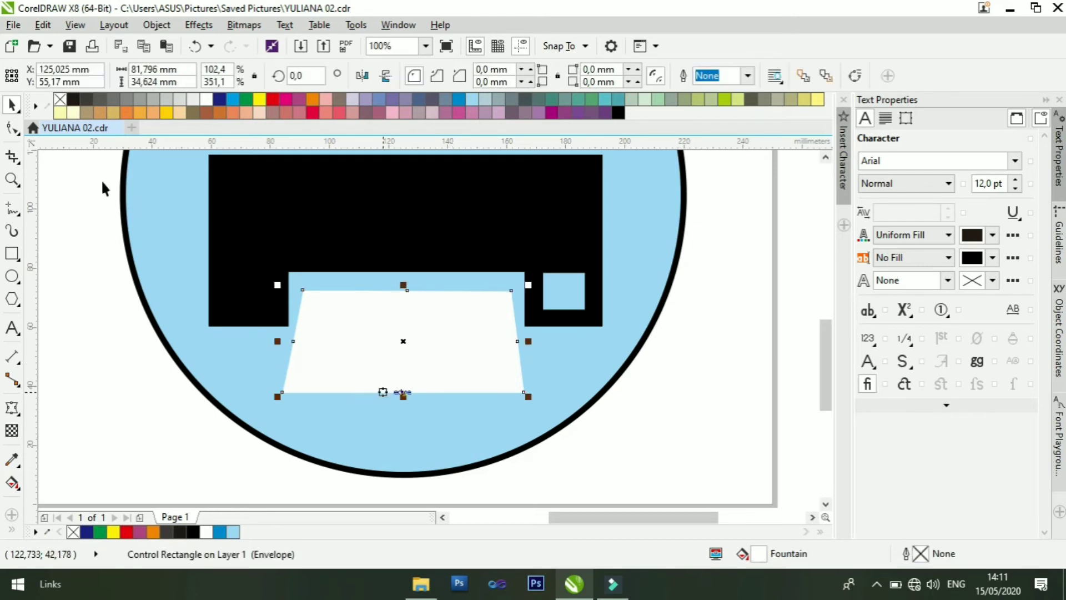
{"action": "left_click", "coordinate": [11, 129]}
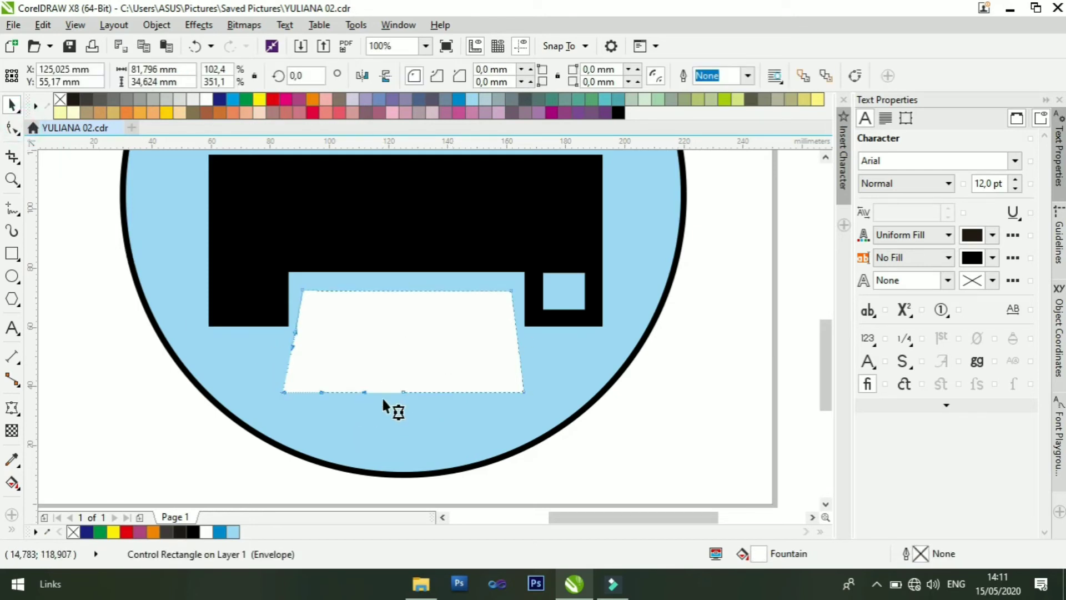
{"action": "double_click", "coordinate": [404, 391]}
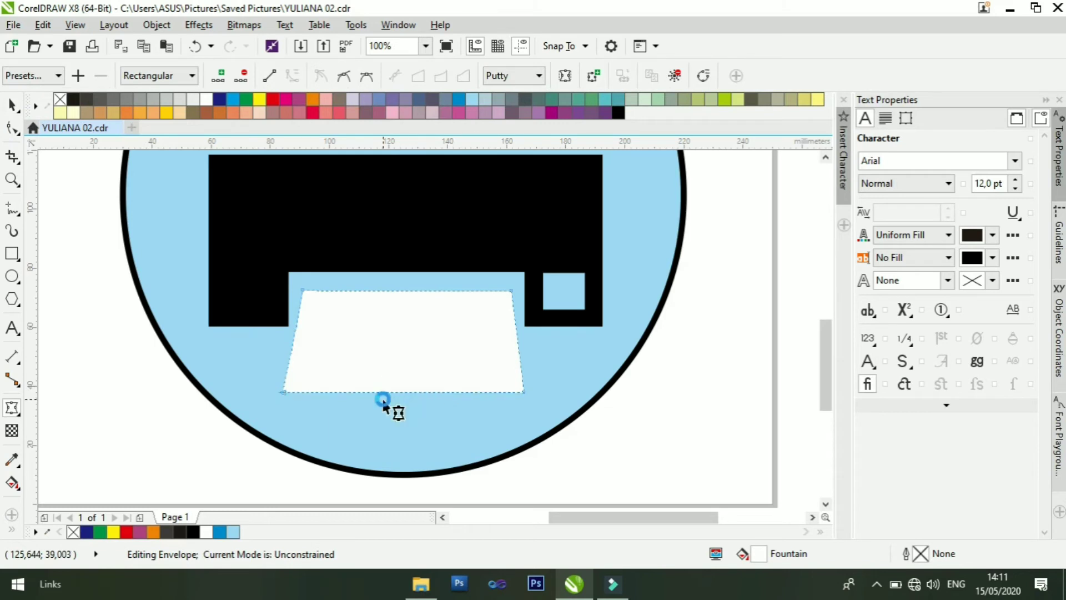
{"action": "scroll", "coordinate": [383, 399], "scroll_direction": "up", "scroll_amount": 2}
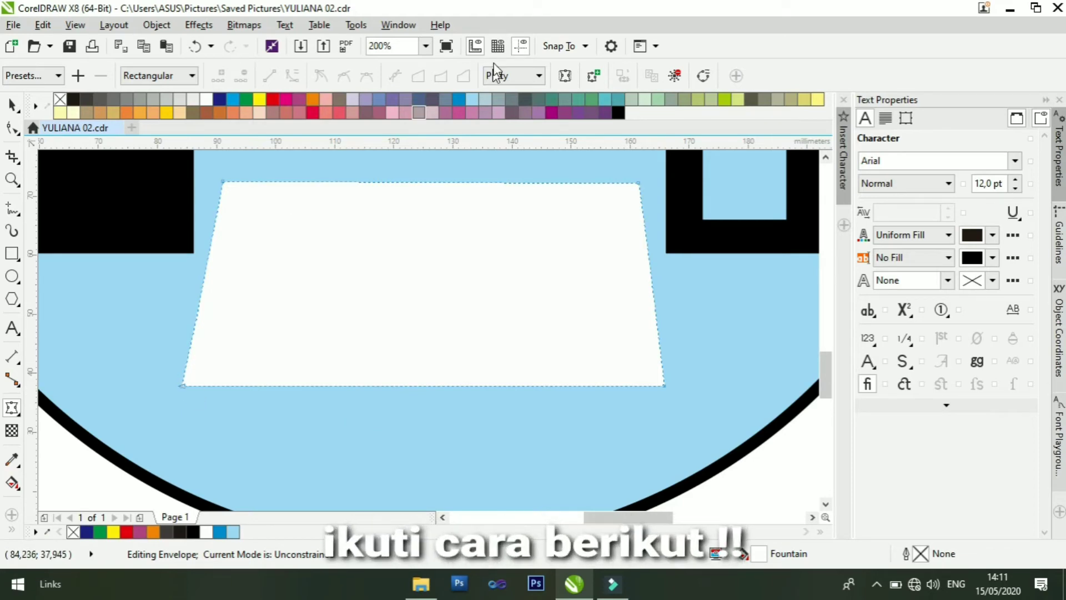
Show the document grid and pull both bottom envelope corners of the sheet down and outward, to about X 80 and X 169 mm at Y 32 mm
{"action": "left_click", "coordinate": [498, 45]}
{"action": "scroll", "coordinate": [283, 313], "scroll_direction": "down", "scroll_amount": 4}
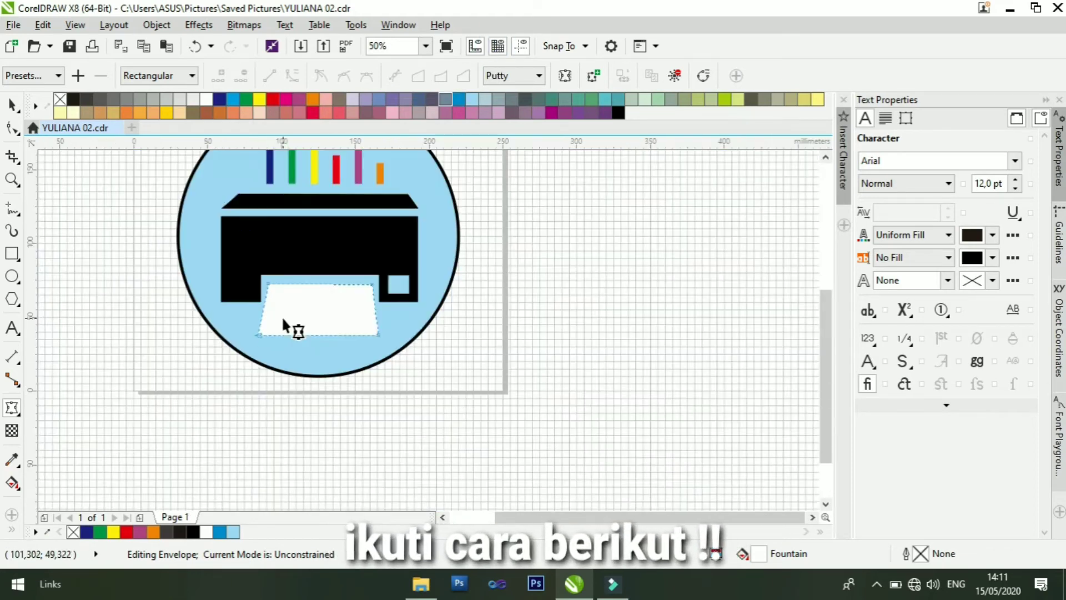
{"action": "scroll", "coordinate": [283, 321], "scroll_direction": "up", "scroll_amount": 2}
{"action": "scroll", "coordinate": [283, 321], "scroll_direction": "up", "scroll_amount": 2}
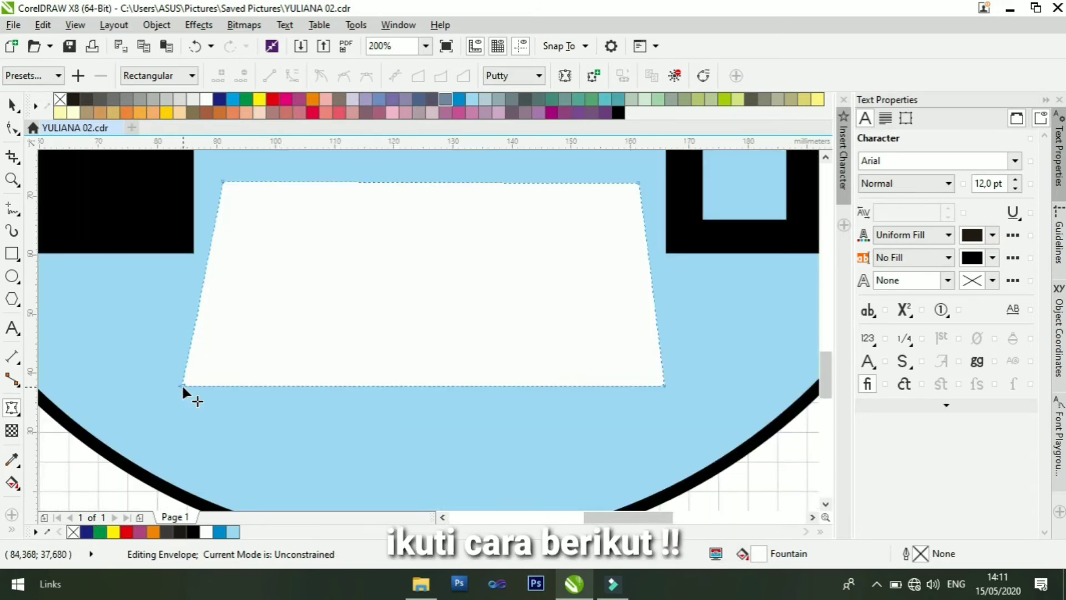
{"action": "left_click_drag", "start_coordinate": [181, 384], "coordinate": [159, 422]}
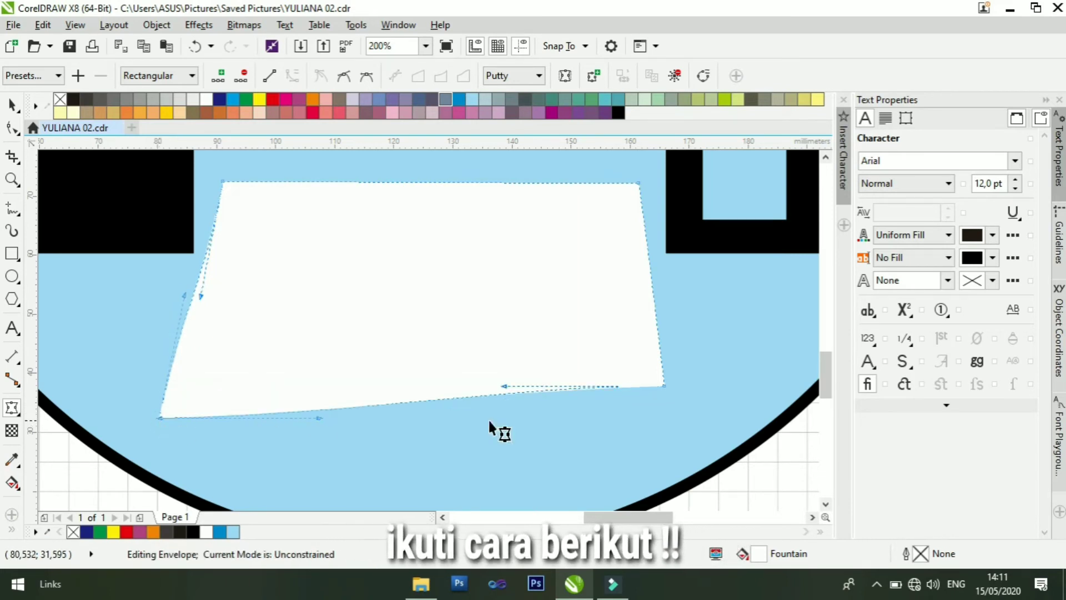
{"action": "left_click_drag", "start_coordinate": [664, 384], "coordinate": [682, 415]}
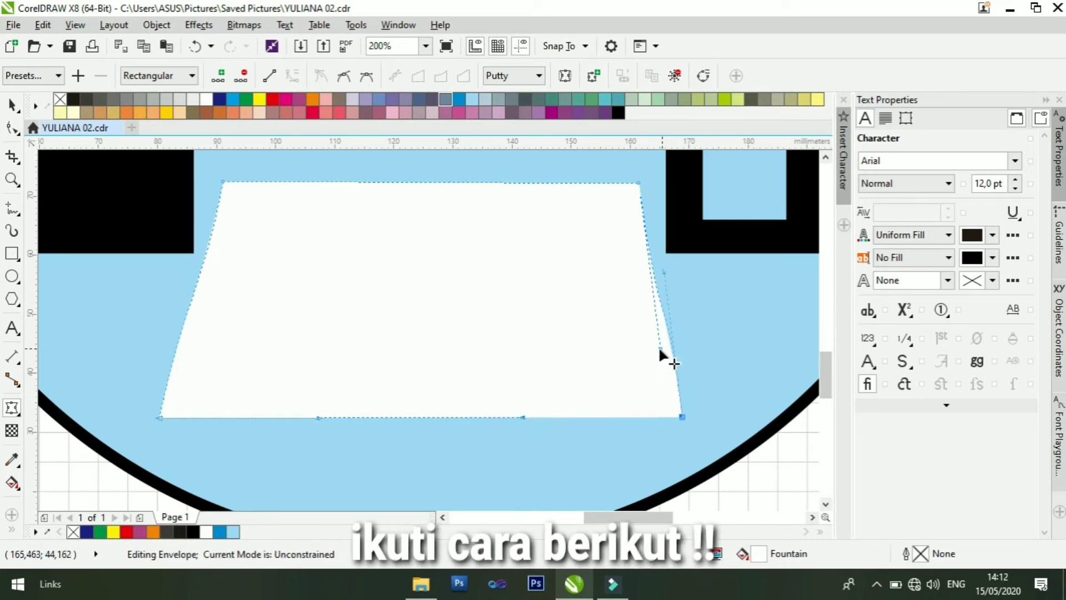
Straighten the sheet's right edge by aligning the curve handles of its two envelope corners along the side
{"action": "scroll", "coordinate": [660, 350], "scroll_direction": "up", "scroll_amount": 2}
{"action": "left_click_drag", "start_coordinate": [665, 348], "coordinate": [701, 339]}
{"action": "scroll", "coordinate": [696, 285], "scroll_direction": "down", "scroll_amount": 1}
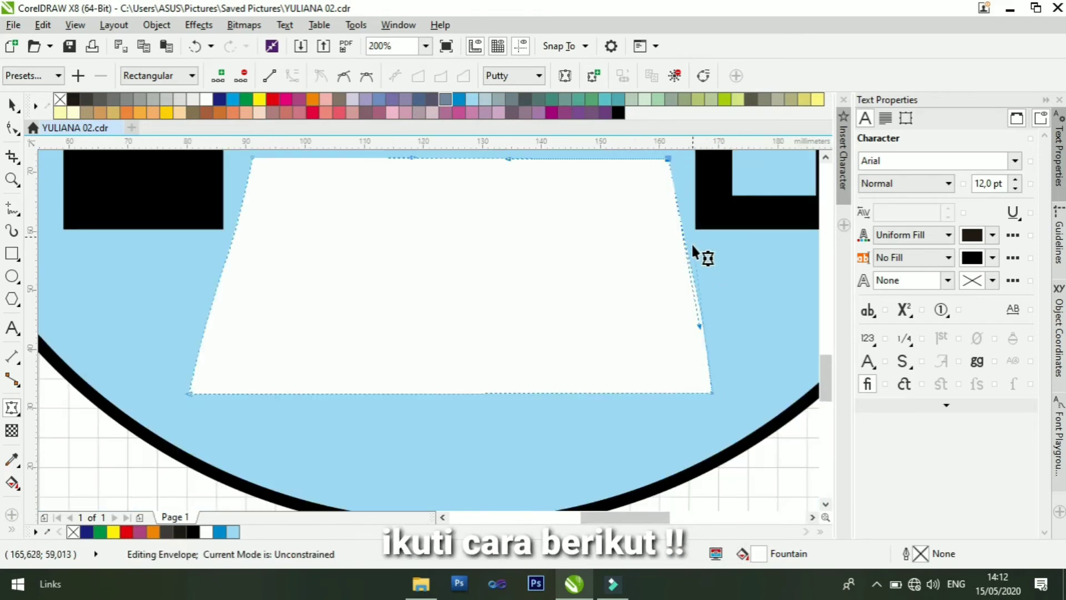
{"action": "left_click_drag", "start_coordinate": [694, 246], "coordinate": [688, 248]}
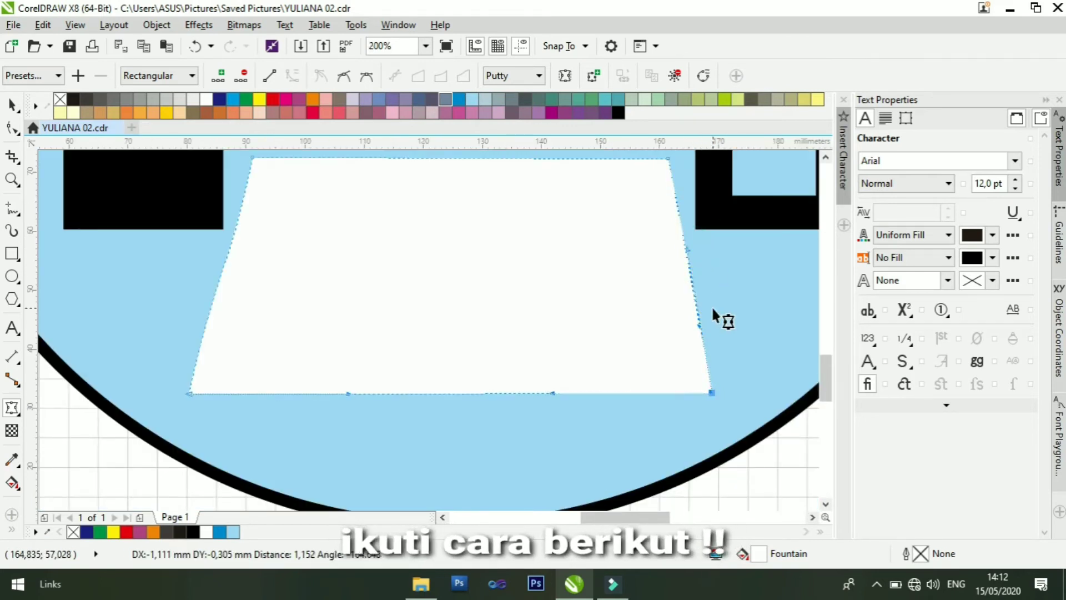
{"action": "scroll", "coordinate": [714, 309], "scroll_direction": "up", "scroll_amount": 1}
{"action": "scroll", "coordinate": [672, 272], "scroll_direction": "down", "scroll_amount": 1}
{"action": "scroll", "coordinate": [671, 264], "scroll_direction": "up", "scroll_amount": 1}
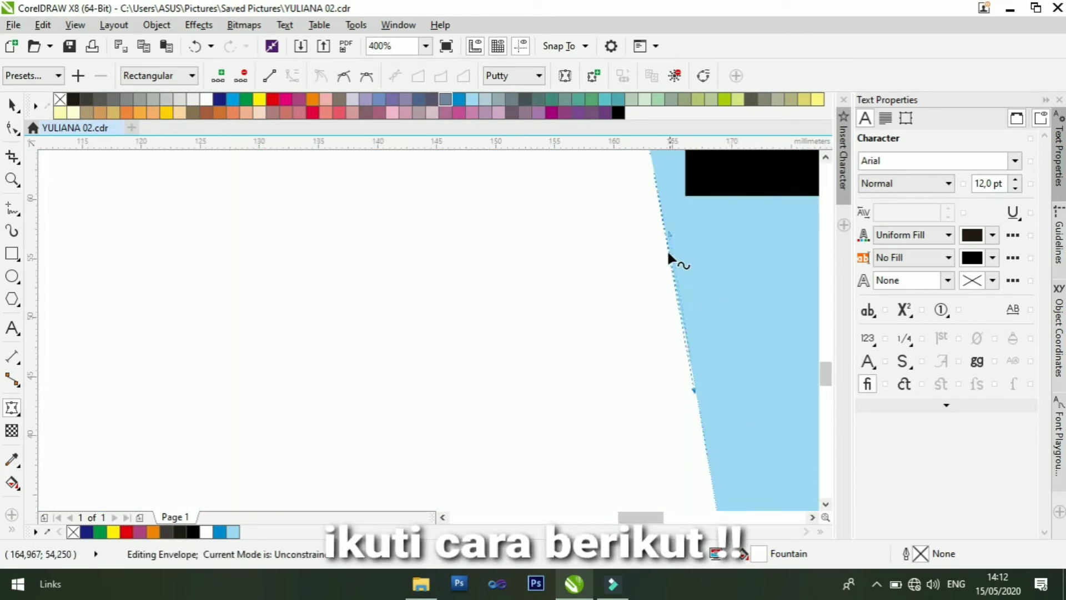
{"action": "left_click_drag", "start_coordinate": [667, 234], "coordinate": [664, 236]}
{"action": "scroll", "coordinate": [572, 301], "scroll_direction": "down", "scroll_amount": 1}
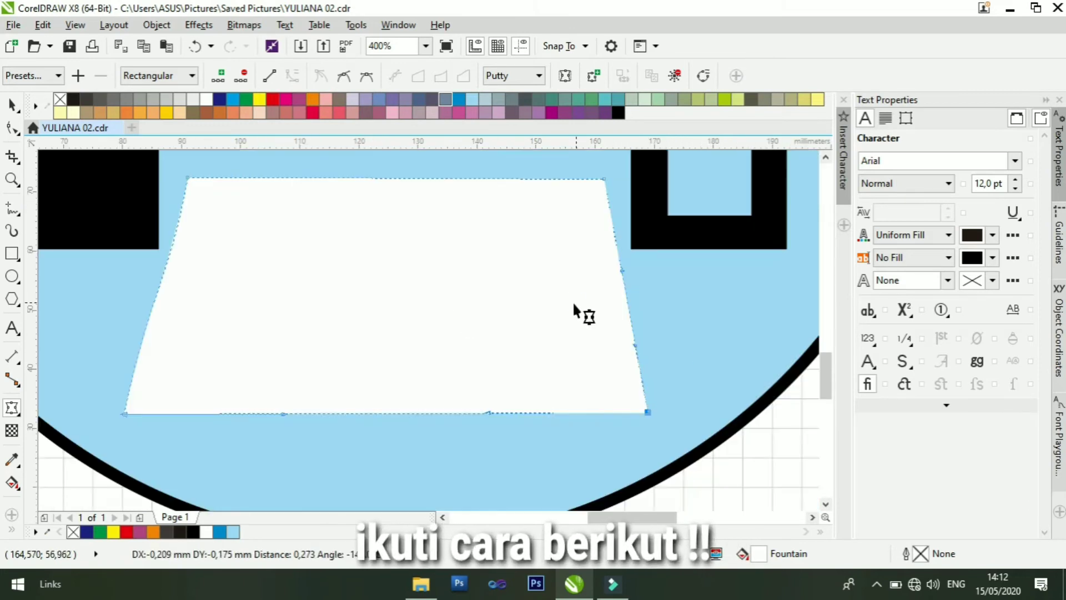
Straighten the sheet's left edge by aligning both of its envelope curve handles along the side
{"action": "scroll", "coordinate": [166, 355], "scroll_direction": "down", "scroll_amount": 1}
{"action": "scroll", "coordinate": [150, 344], "scroll_direction": "up", "scroll_amount": 2}
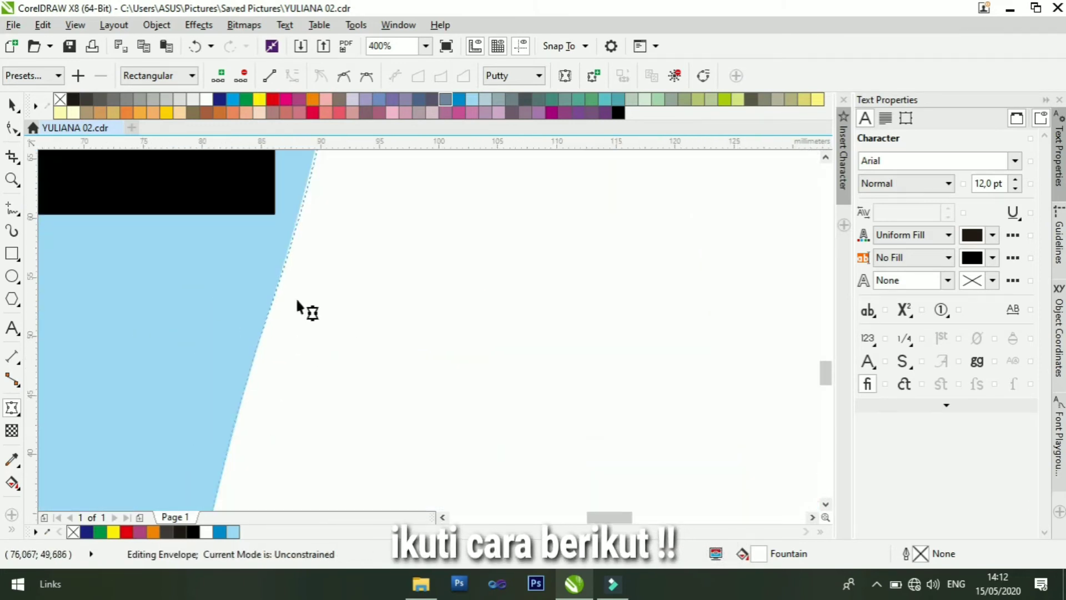
{"action": "scroll", "coordinate": [297, 305], "scroll_direction": "down", "scroll_amount": 1}
{"action": "left_click", "coordinate": [253, 420]}
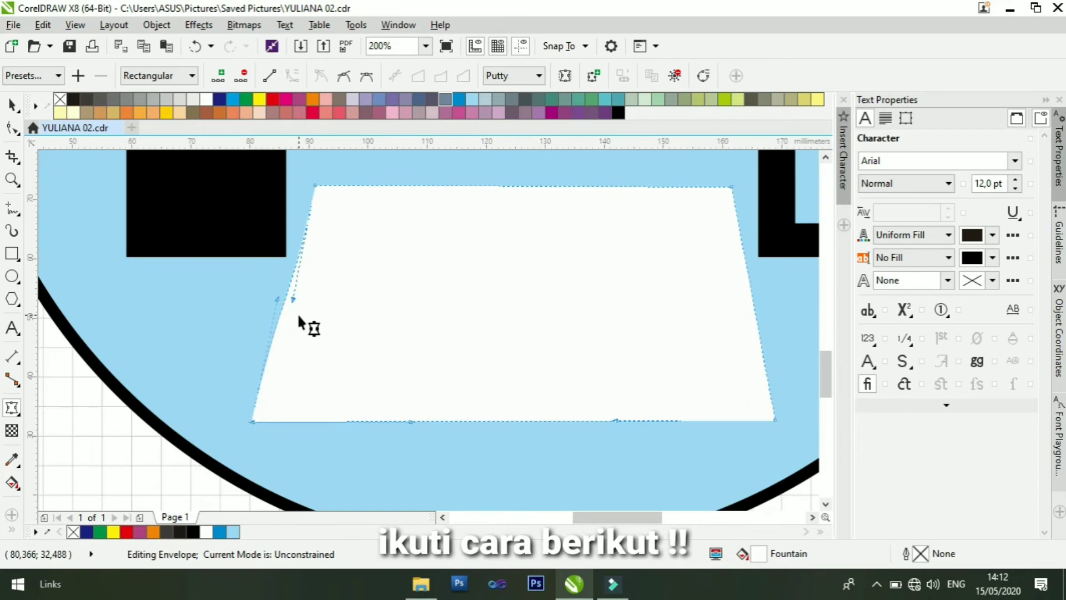
{"action": "scroll", "coordinate": [297, 312], "scroll_direction": "up", "scroll_amount": 1}
{"action": "mouse_move", "coordinate": [283, 288]}
{"action": "left_mouse_down"}
{"action": "mouse_move", "coordinate": [264, 286]}
{"action": "mouse_move", "coordinate": [276, 291]}
{"action": "left_mouse_up"}
{"action": "scroll", "coordinate": [285, 301], "scroll_direction": "down", "scroll_amount": 1}
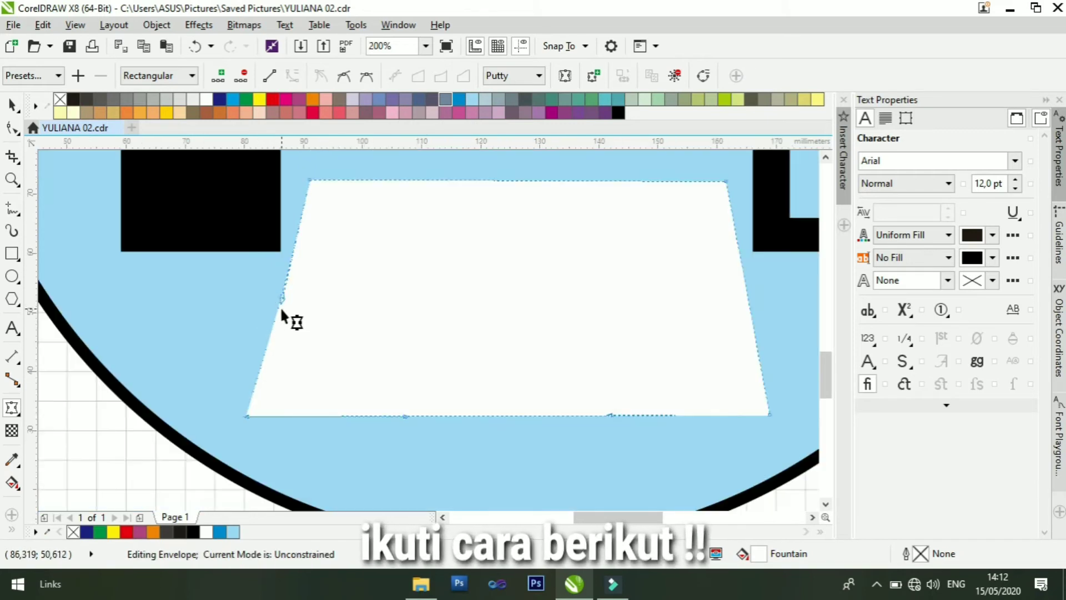
{"action": "scroll", "coordinate": [280, 306], "scroll_direction": "up", "scroll_amount": 2}
{"action": "left_click_drag", "start_coordinate": [276, 274], "coordinate": [290, 264]}
{"action": "scroll", "coordinate": [344, 285], "scroll_direction": "down", "scroll_amount": 1}
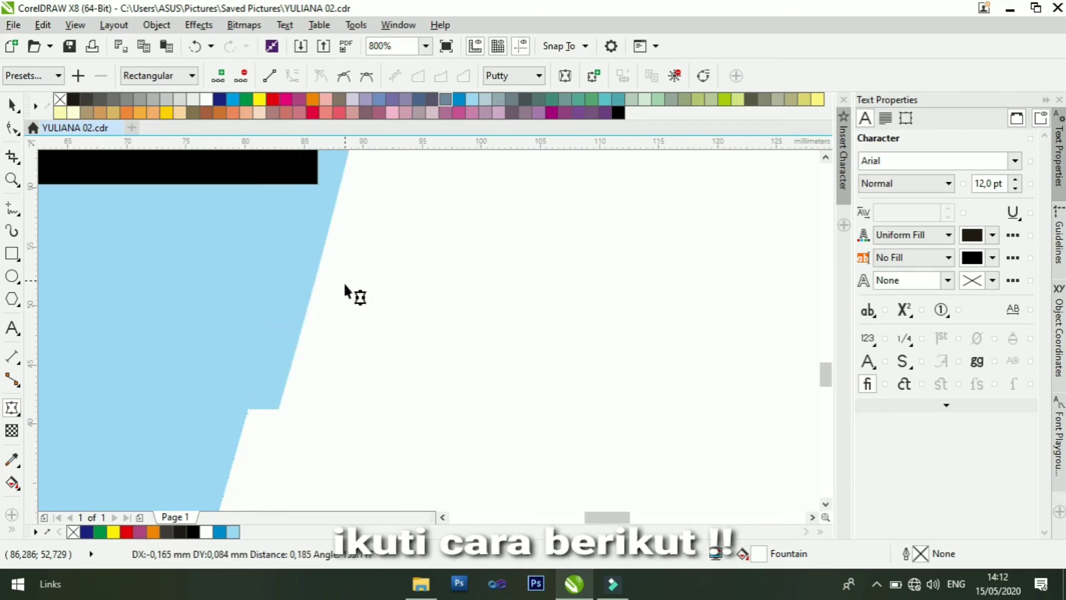
Finish the envelope editing, clear the selection and hide the document grid
{"action": "scroll", "coordinate": [344, 285], "scroll_direction": "down", "scroll_amount": 3}
{"action": "left_click", "coordinate": [535, 358]}
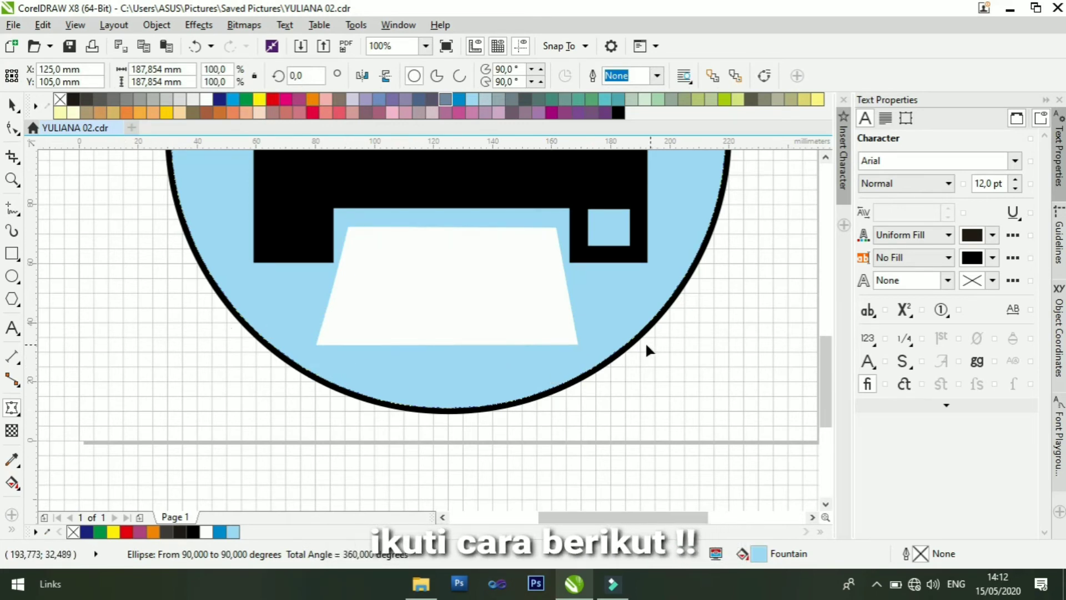
{"action": "left_click", "coordinate": [15, 104]}
{"action": "scroll", "coordinate": [320, 327], "scroll_direction": "down", "scroll_amount": 2}
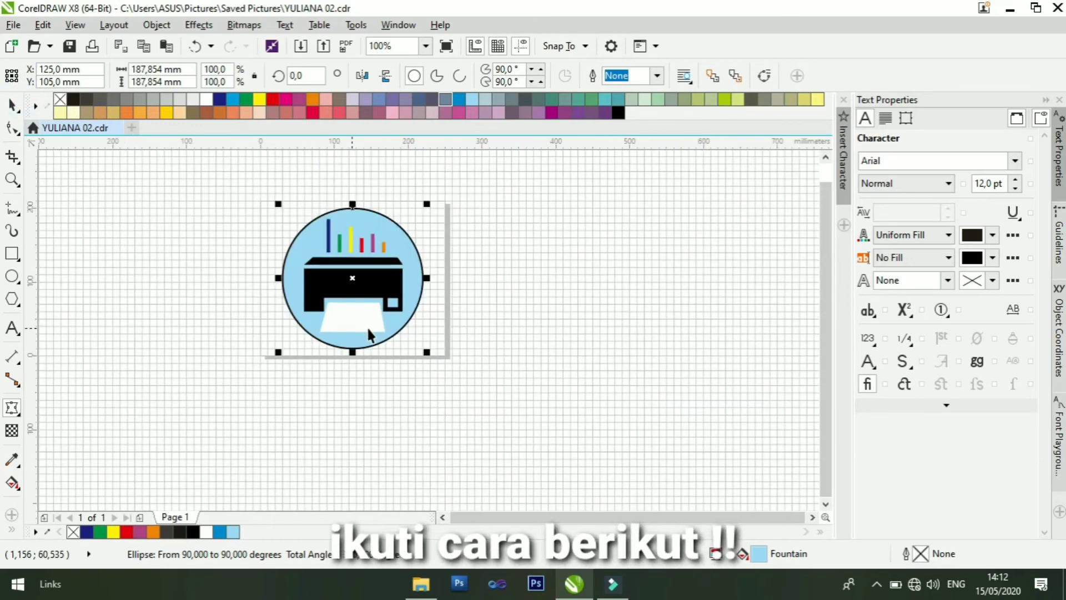
{"action": "scroll", "coordinate": [368, 335], "scroll_direction": "up", "scroll_amount": 2}
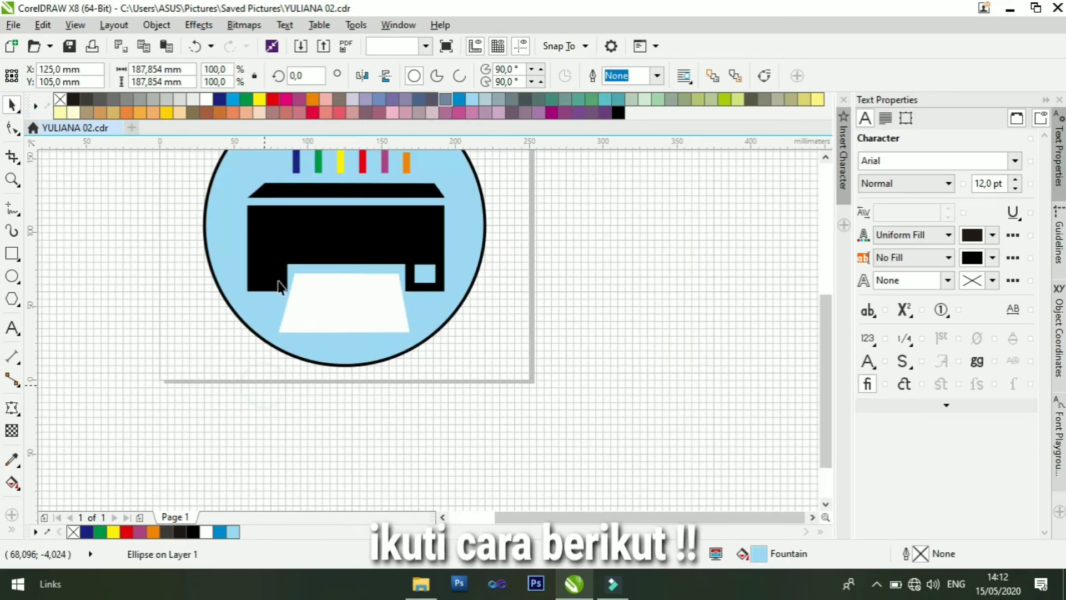
{"action": "key", "text": "Escape"}
{"action": "left_click", "coordinate": [498, 46]}
{"action": "scroll", "coordinate": [331, 248], "scroll_direction": "down", "scroll_amount": 2}
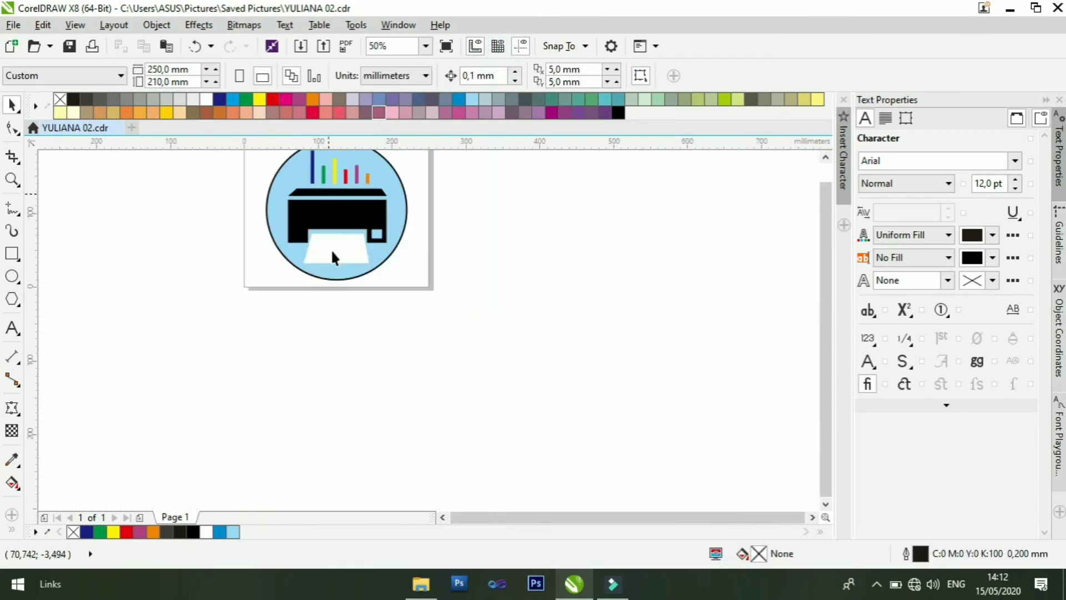
Add the artistic text AYUK near the upper left of the white sheet, in Britannic Bold at 24 pt
{"action": "scroll", "coordinate": [326, 231], "scroll_direction": "up", "scroll_amount": 4}
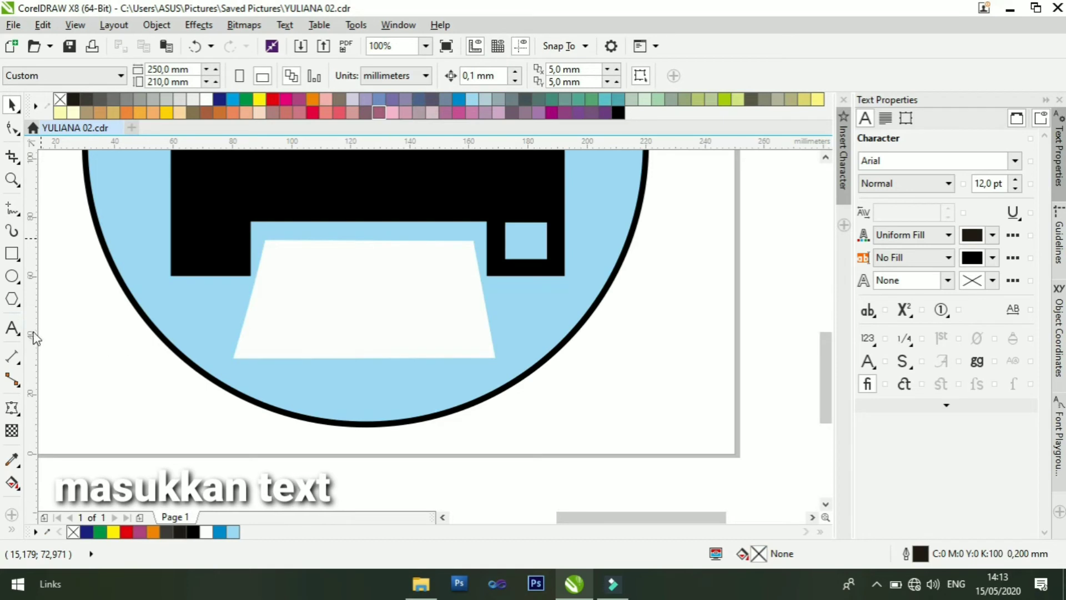
{"action": "left_click", "coordinate": [11, 330]}
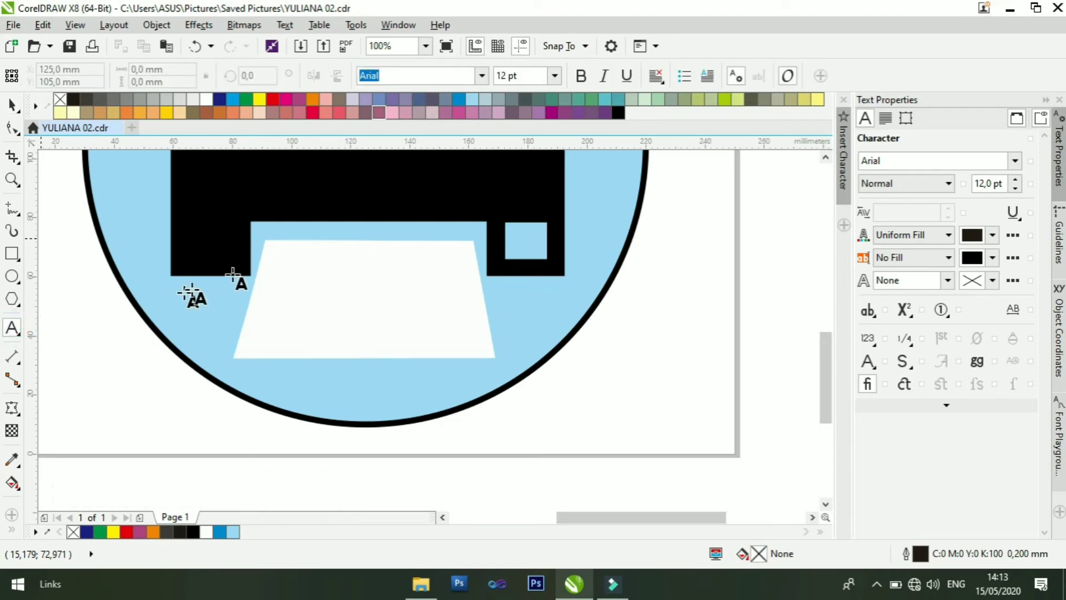
{"action": "left_click", "coordinate": [276, 276]}
{"action": "type", "text": "AYUK"}
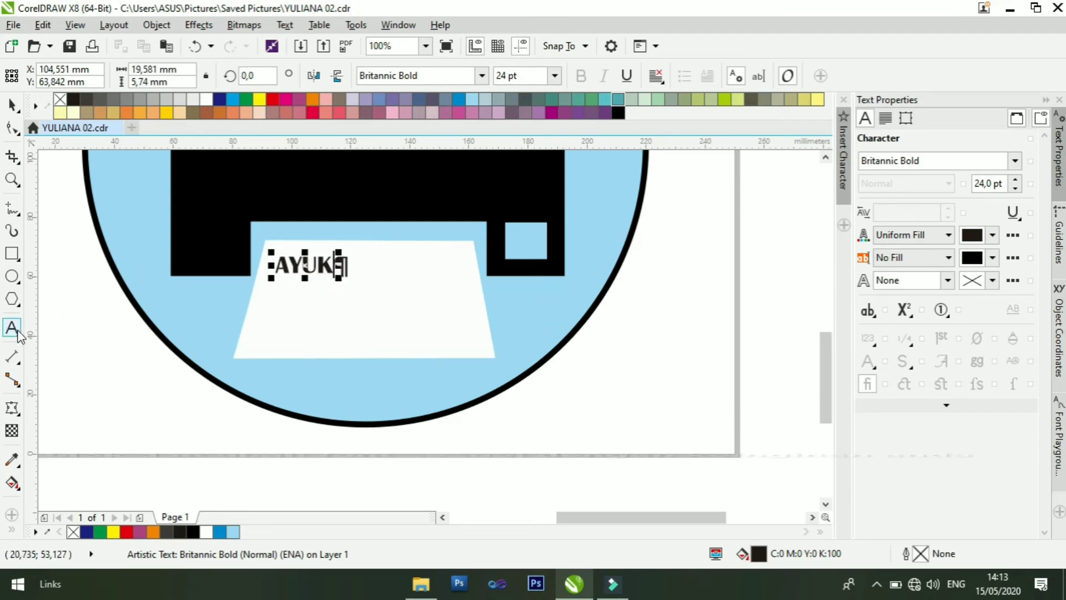
Change the font of the AYUK text on the white sheet to Elephant Regular
{"action": "left_click_drag", "start_coordinate": [336, 266], "coordinate": [245, 287]}
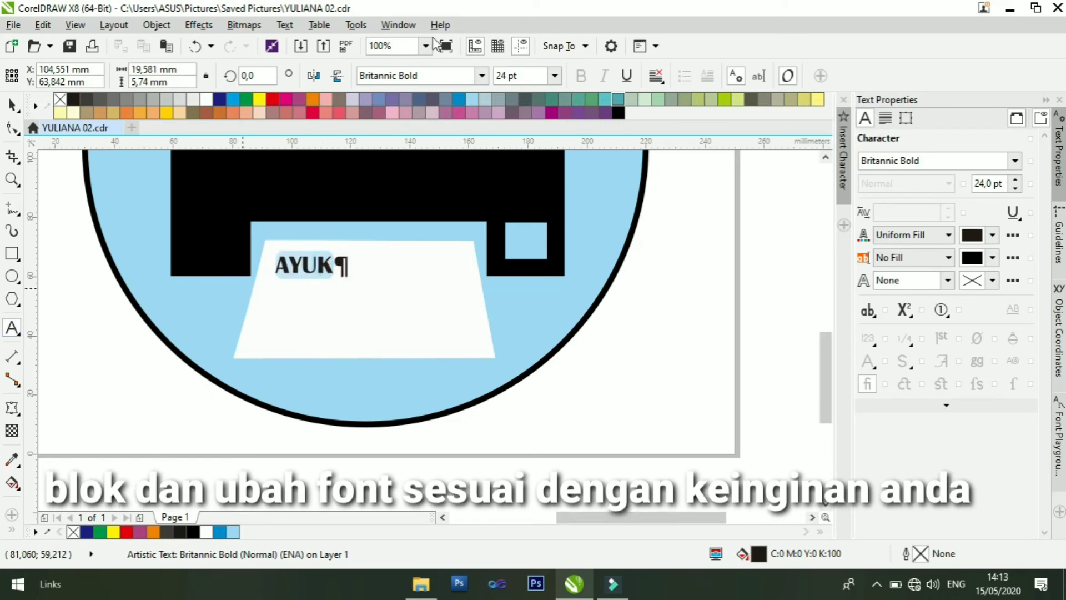
{"action": "left_click", "coordinate": [481, 75]}
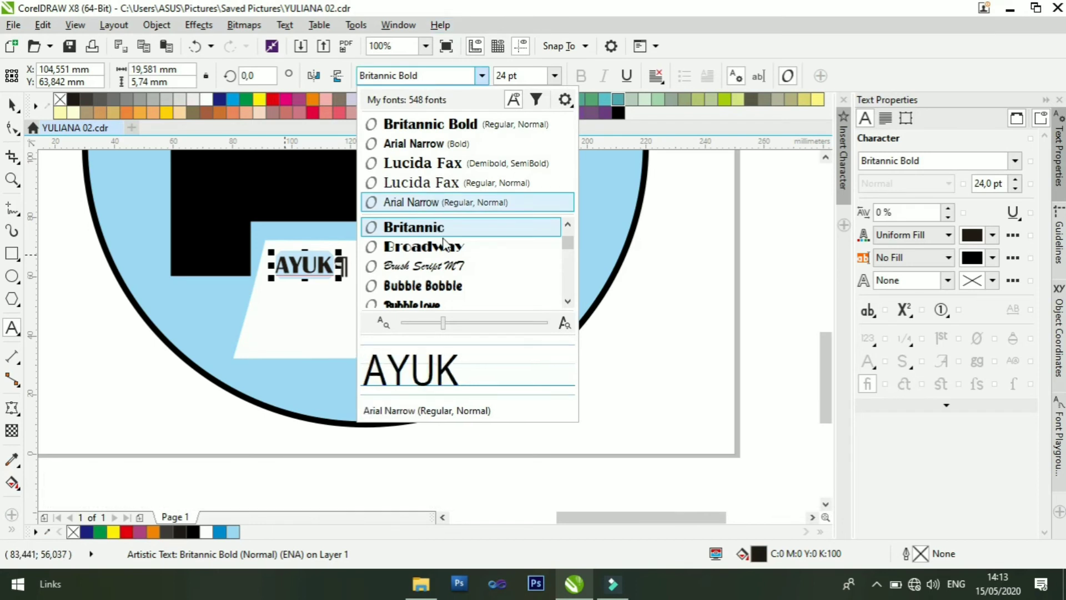
{"action": "scroll", "coordinate": [439, 247], "scroll_direction": "down", "scroll_amount": 15}
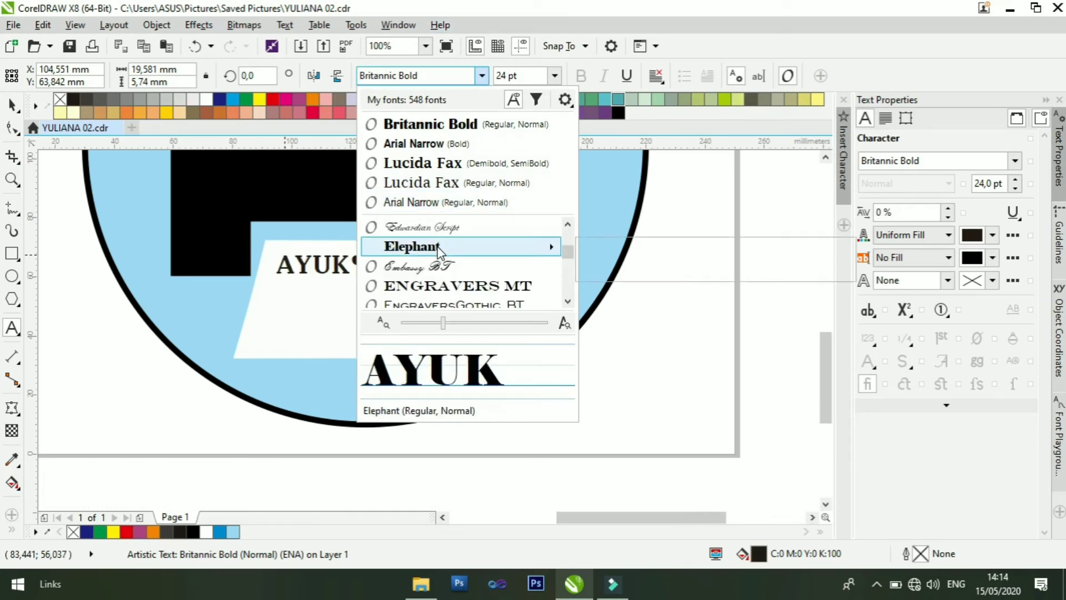
{"action": "mouse_move", "coordinate": [439, 249]}
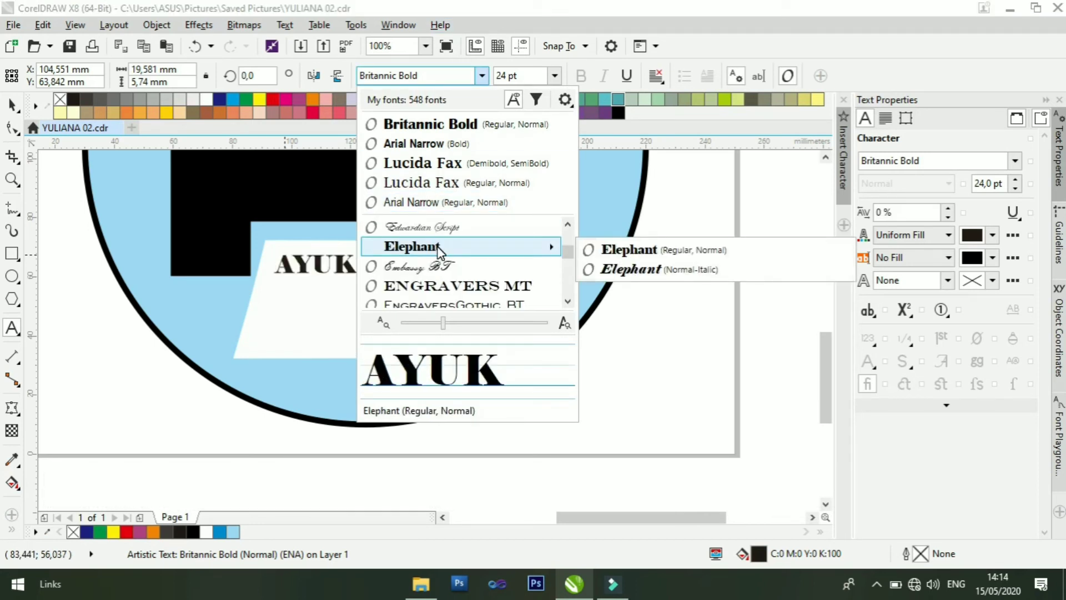
{"action": "left_click", "coordinate": [438, 247]}
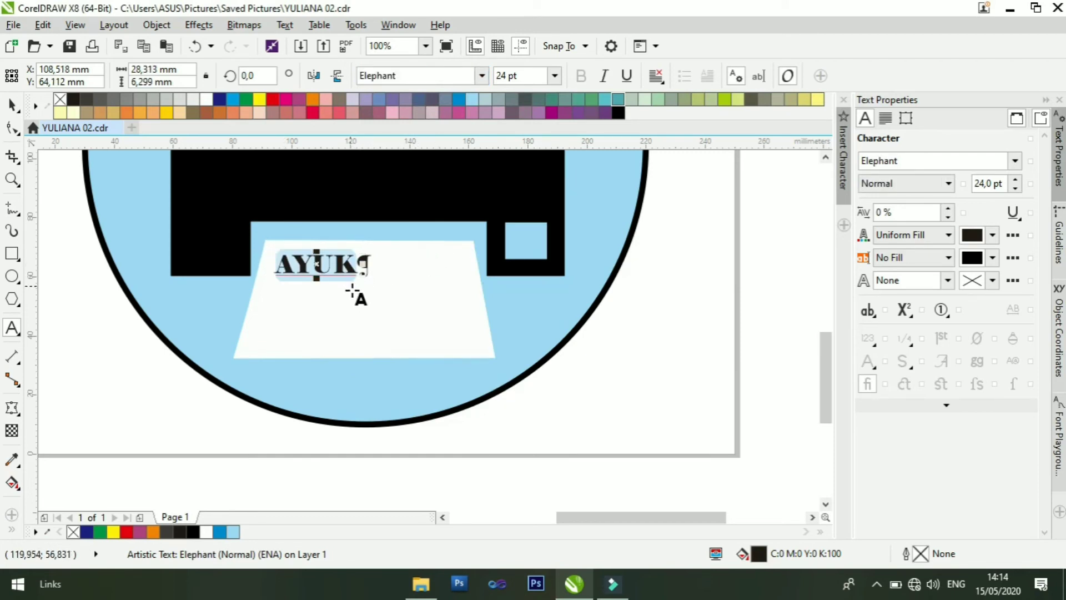
{"action": "left_click", "coordinate": [345, 287]}
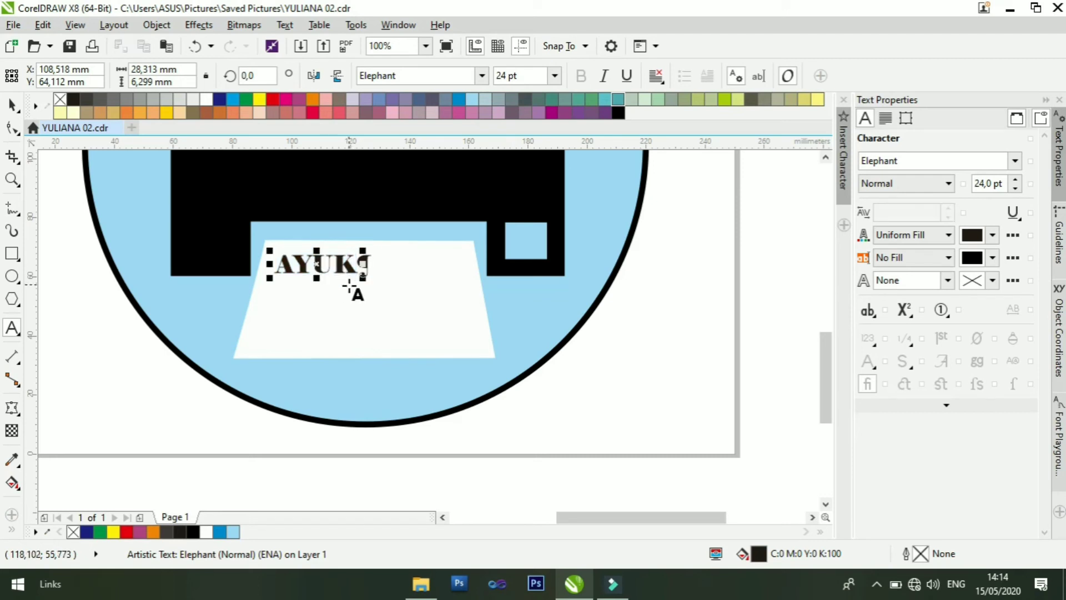
Duplicate the AYUK text and arrange the two copies one above the other near the middle of the sheet
{"action": "left_click", "coordinate": [12, 104]}
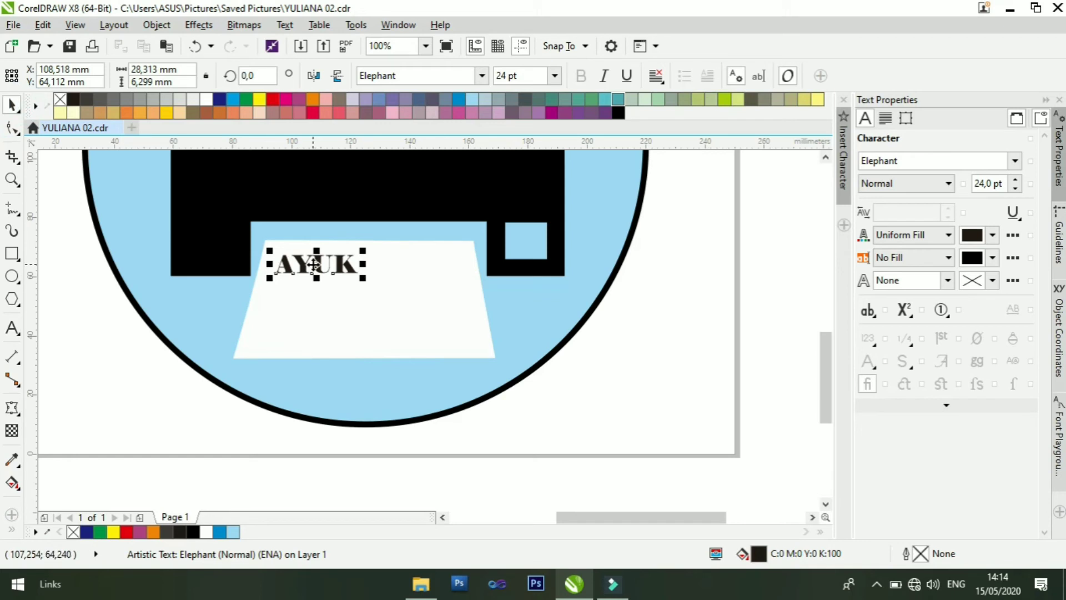
{"action": "left_click_drag", "start_coordinate": [314, 266], "coordinate": [310, 295]}
{"action": "key", "text": "ctrl+d"}
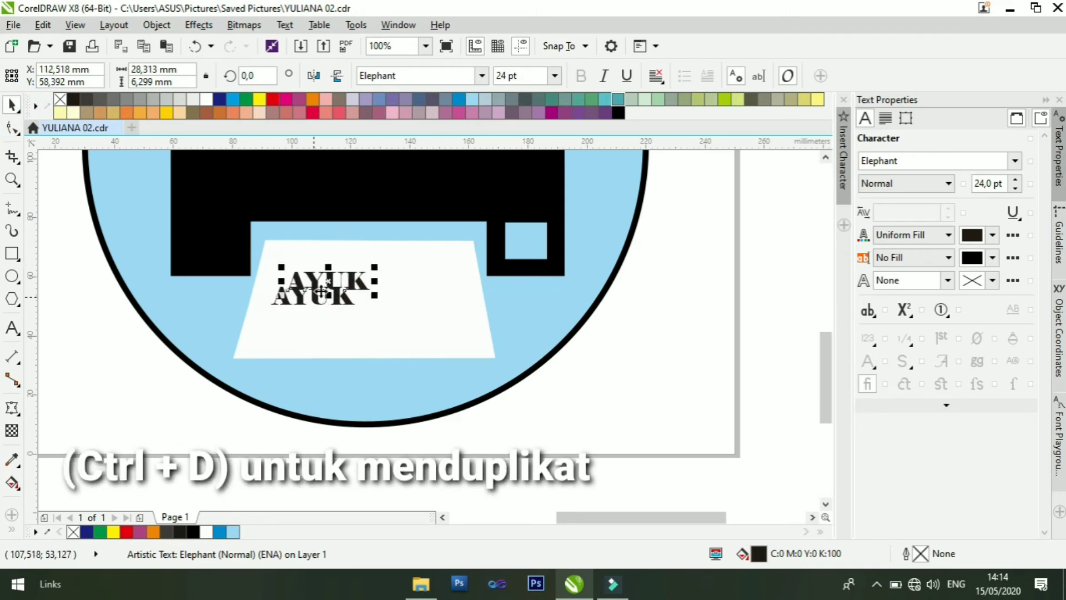
{"action": "left_click_drag", "start_coordinate": [327, 280], "coordinate": [367, 319]}
{"action": "left_click", "coordinate": [315, 296]}
{"action": "left_click", "coordinate": [366, 319]}
{"action": "left_click", "coordinate": [367, 320]}
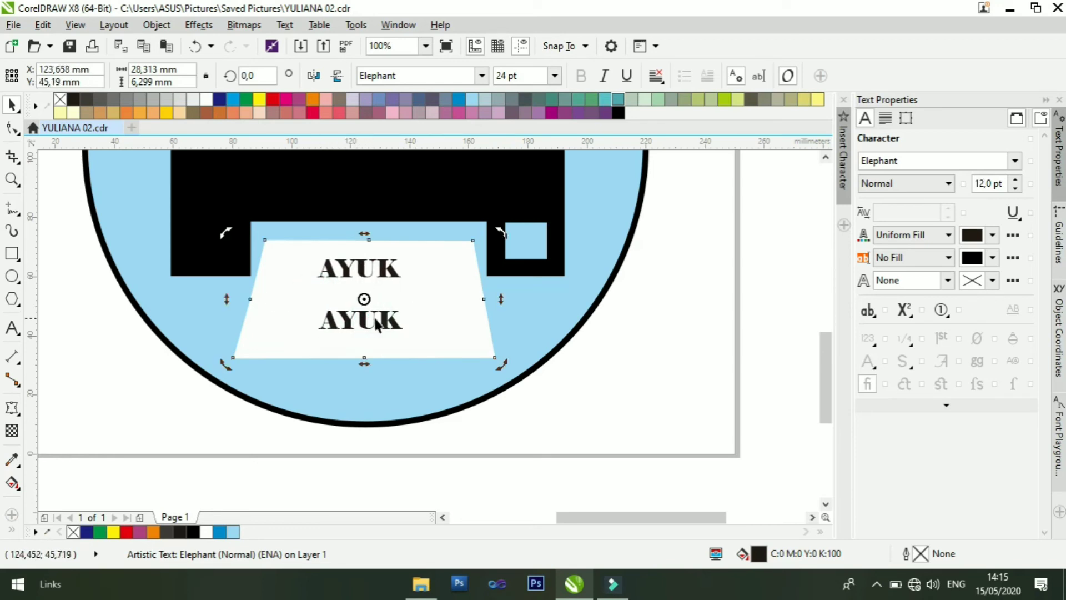
Replace the lower AYUK copy's text with PRINT
{"action": "left_click", "coordinate": [381, 322]}
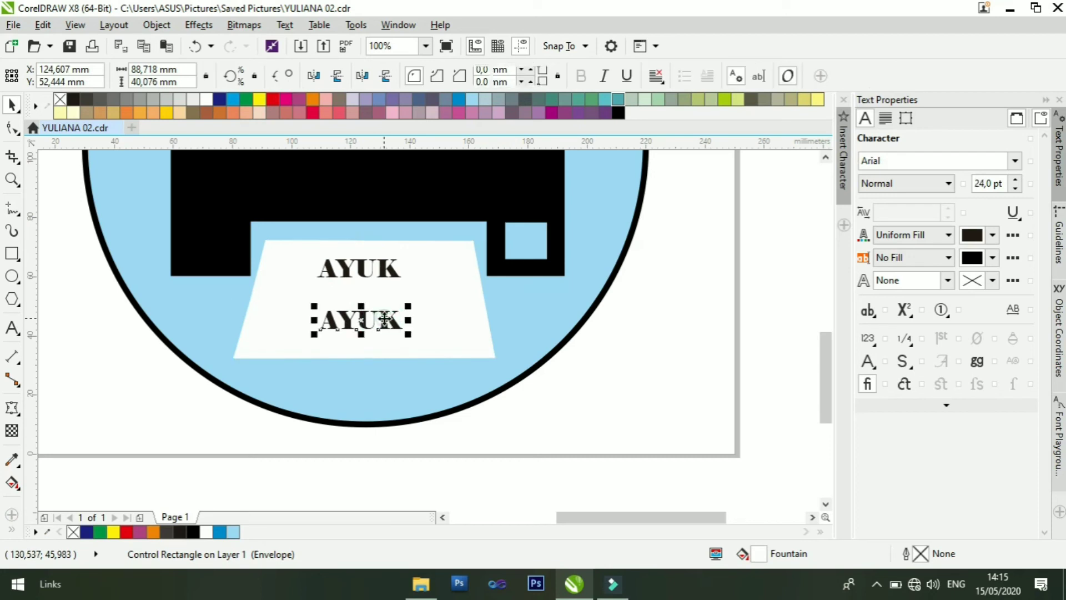
{"action": "double_click", "coordinate": [381, 320]}
{"action": "double_click", "coordinate": [395, 321]}
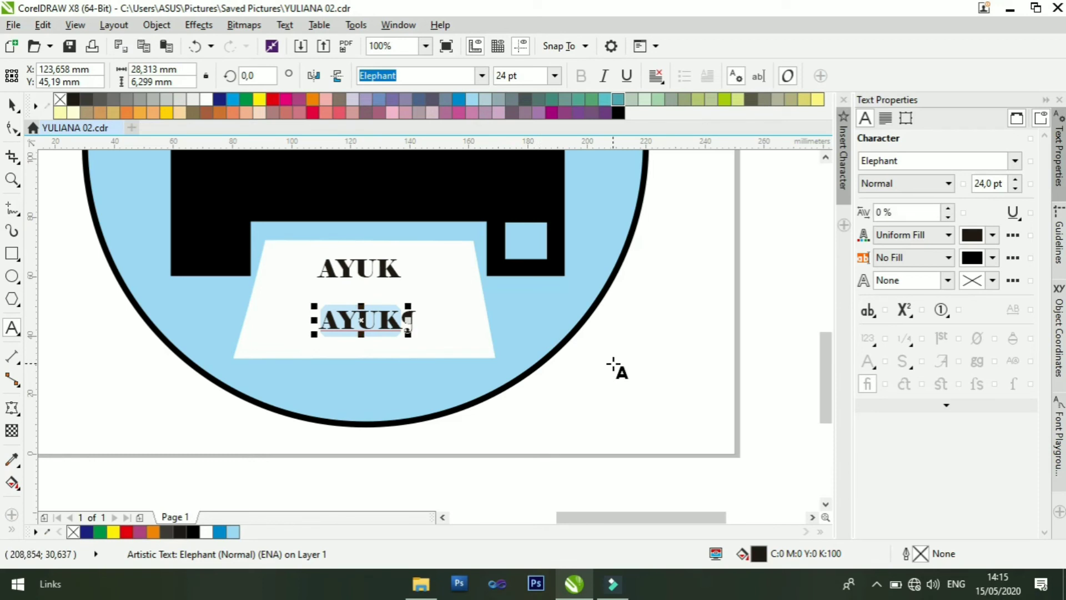
{"action": "type", "text": "PRINT"}
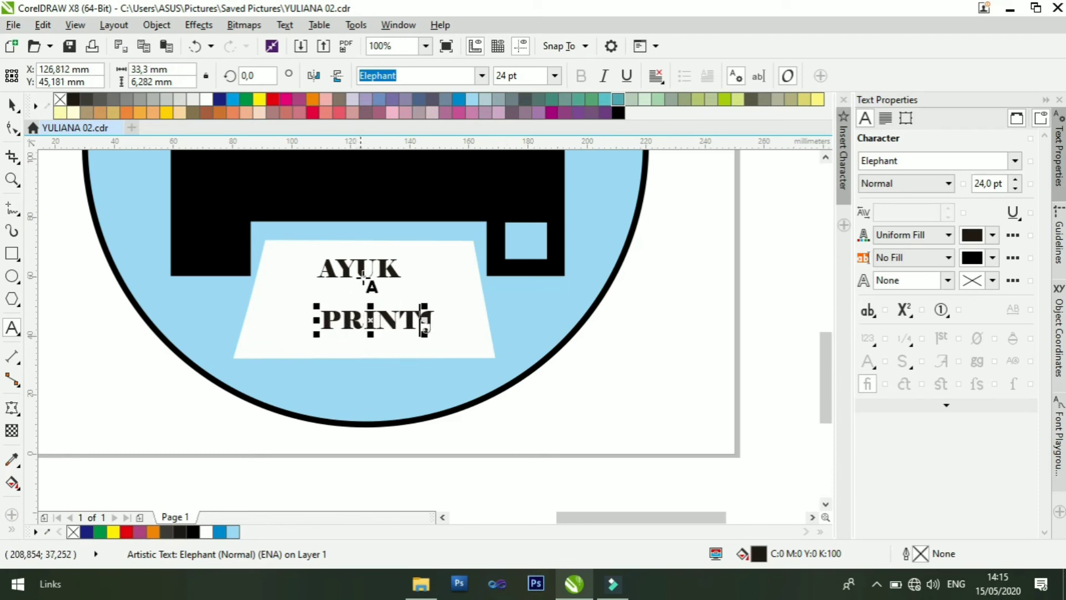
Enlarge AYUK and PRINT to about 48.6 pt and arrange them as two centred lines filling the white sheet
{"action": "scroll", "coordinate": [381, 278], "scroll_direction": "up", "scroll_amount": 1}
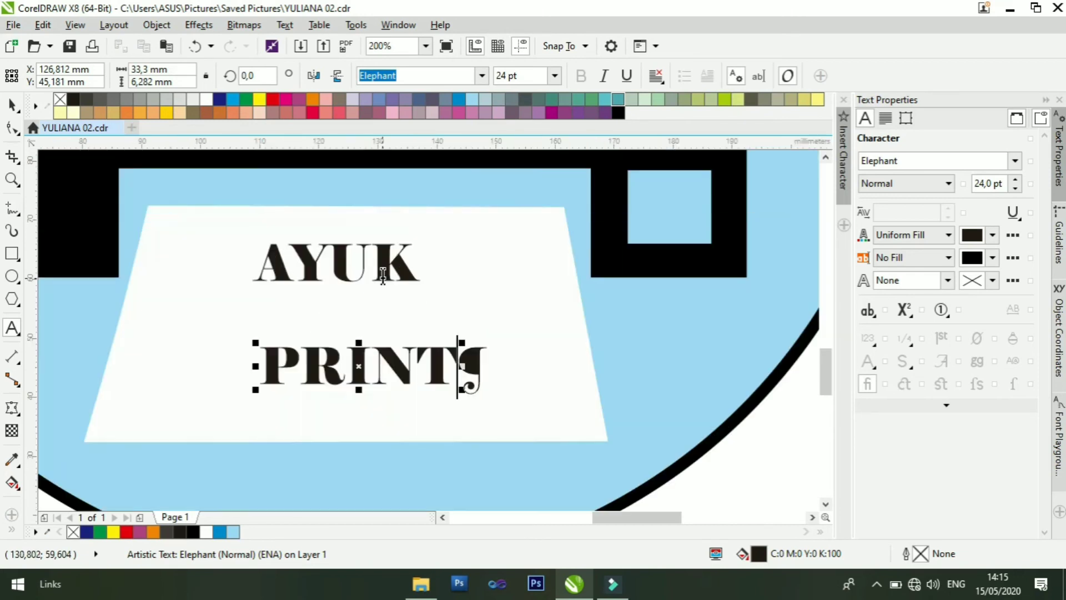
{"action": "left_click", "coordinate": [388, 260]}
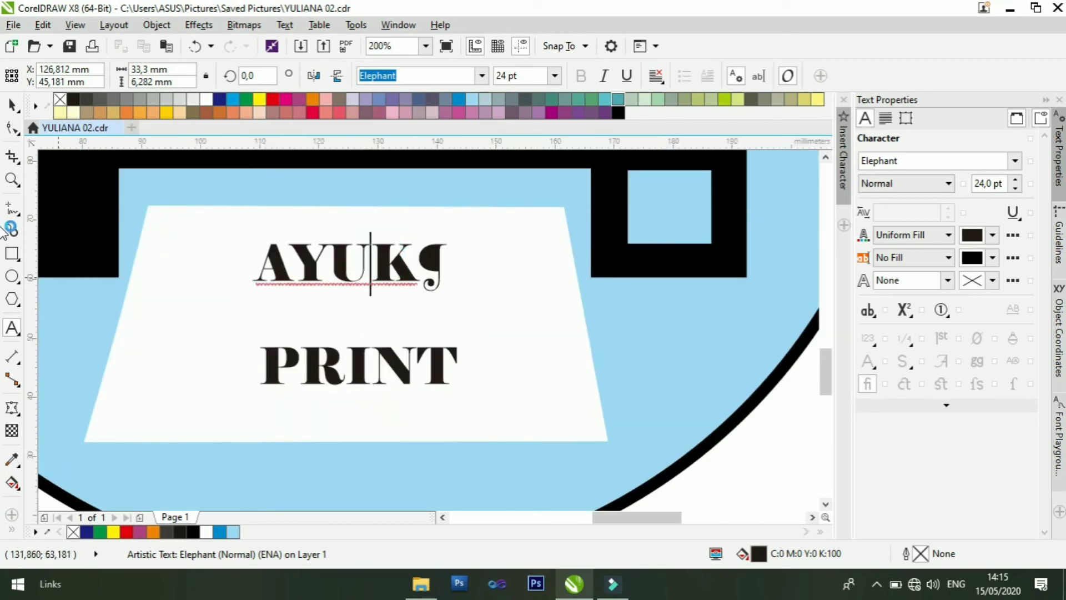
{"action": "left_click", "coordinate": [13, 104]}
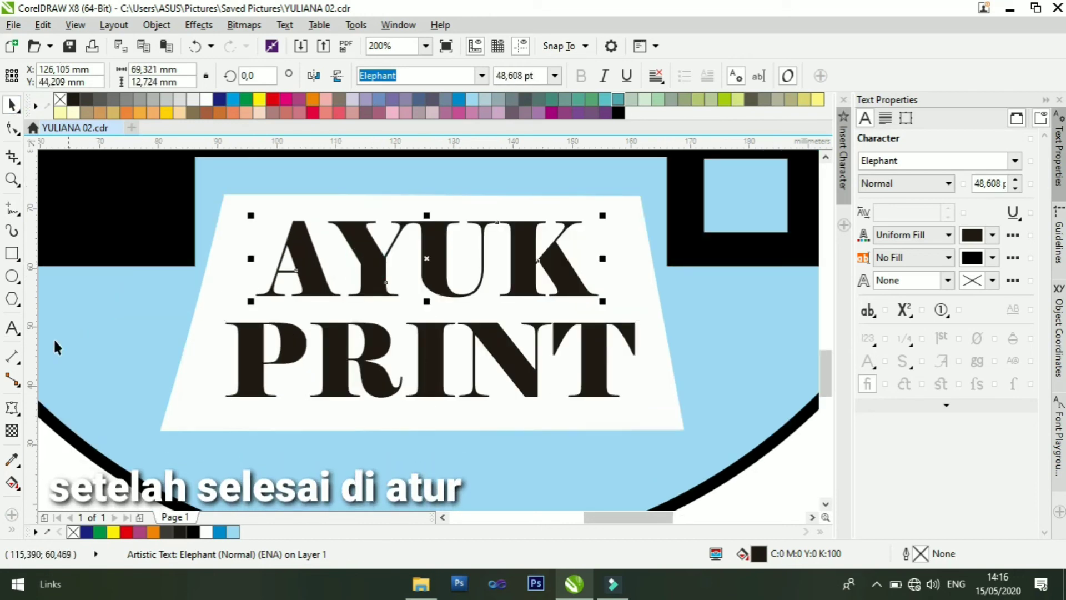
Apply an envelope with only corner nodes to AYUK and pull its lower-left corner outwards by about 2.6 mm
{"action": "left_click", "coordinate": [15, 127]}
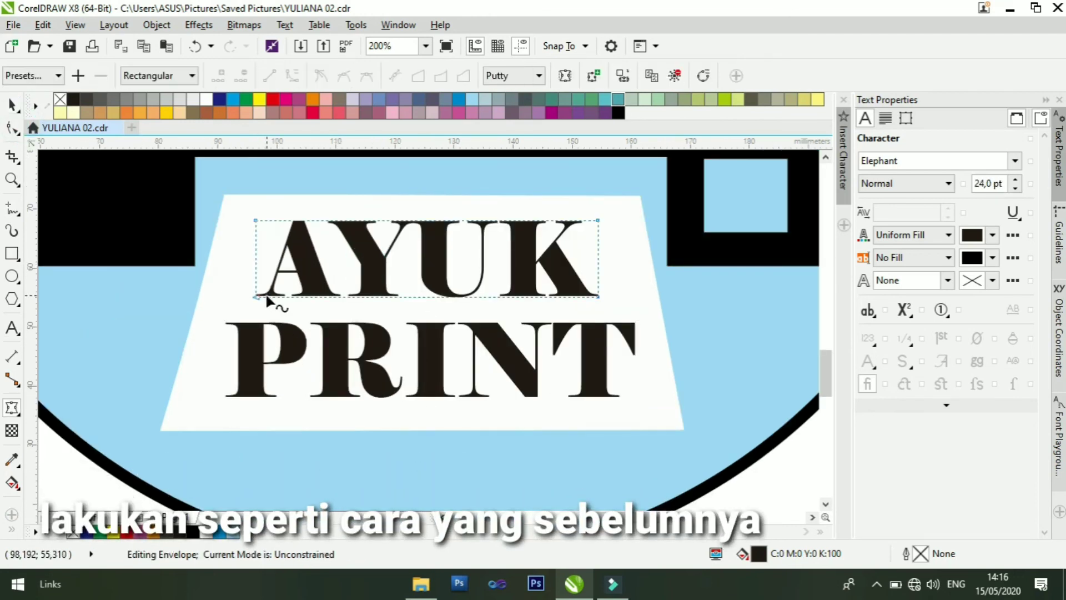
{"action": "scroll", "coordinate": [267, 296], "scroll_direction": "up", "scroll_amount": 1}
{"action": "scroll", "coordinate": [243, 298], "scroll_direction": "down", "scroll_amount": 1}
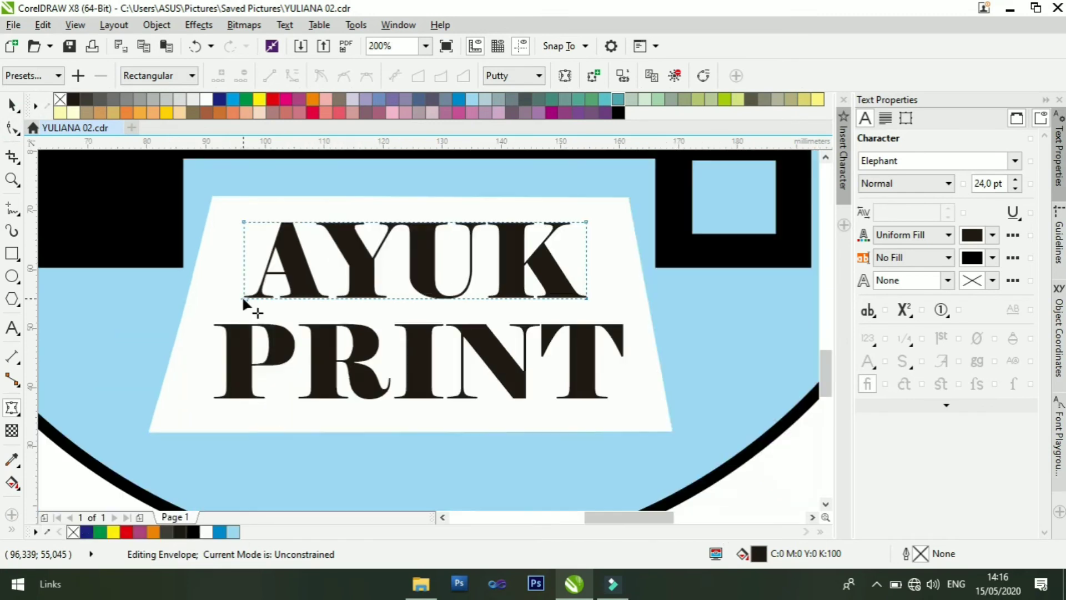
{"action": "scroll", "coordinate": [294, 250], "scroll_direction": "up", "scroll_amount": 1}
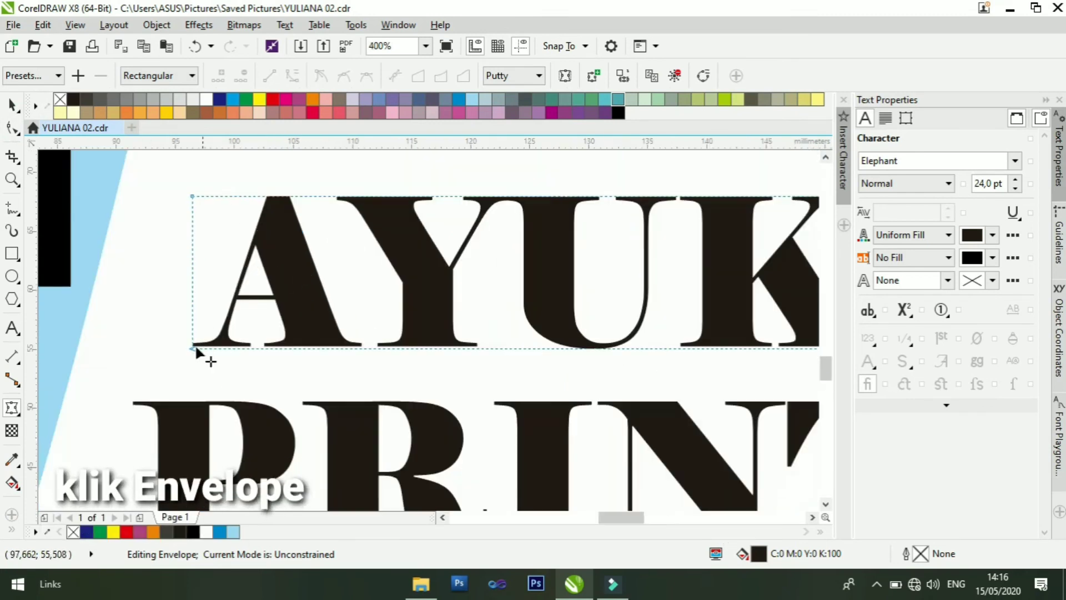
{"action": "left_click_drag", "start_coordinate": [193, 349], "coordinate": [163, 350]}
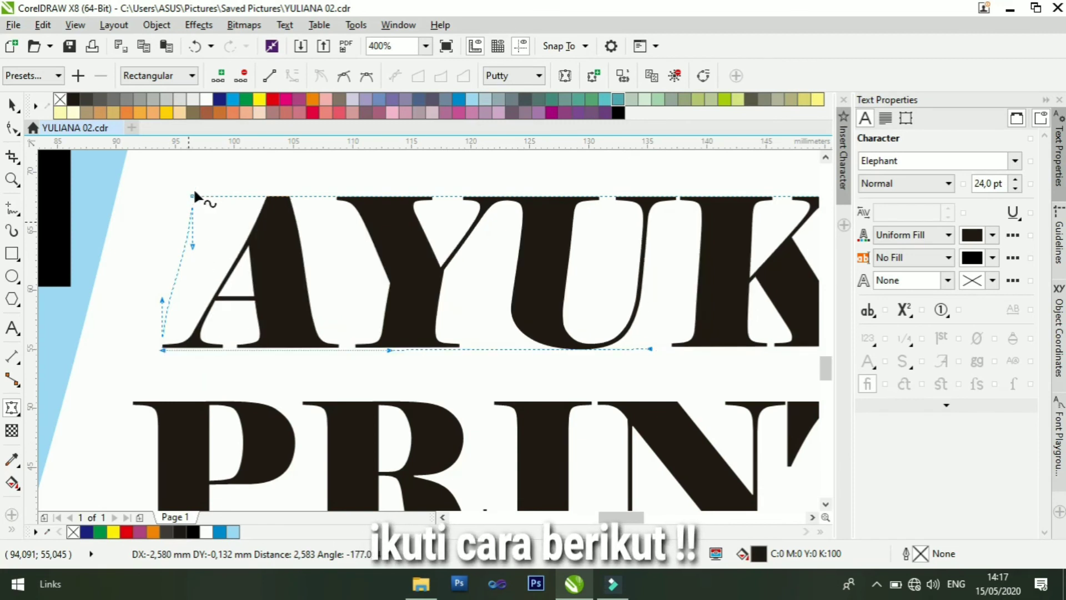
Straighten AYUK's slanted left side by adjusting its upper envelope corner and aligning both curve handles along the edge
{"action": "left_click_drag", "start_coordinate": [192, 196], "coordinate": [191, 196]}
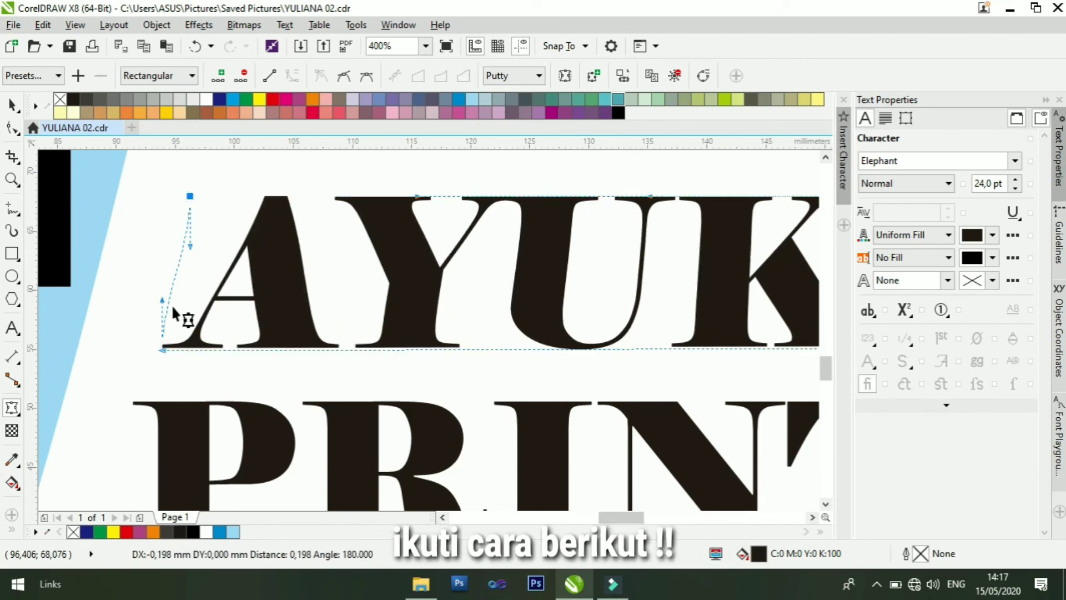
{"action": "mouse_move", "coordinate": [162, 301]}
{"action": "left_mouse_down"}
{"action": "mouse_move", "coordinate": [175, 305]}
{"action": "mouse_move", "coordinate": [172, 296]}
{"action": "left_mouse_up"}
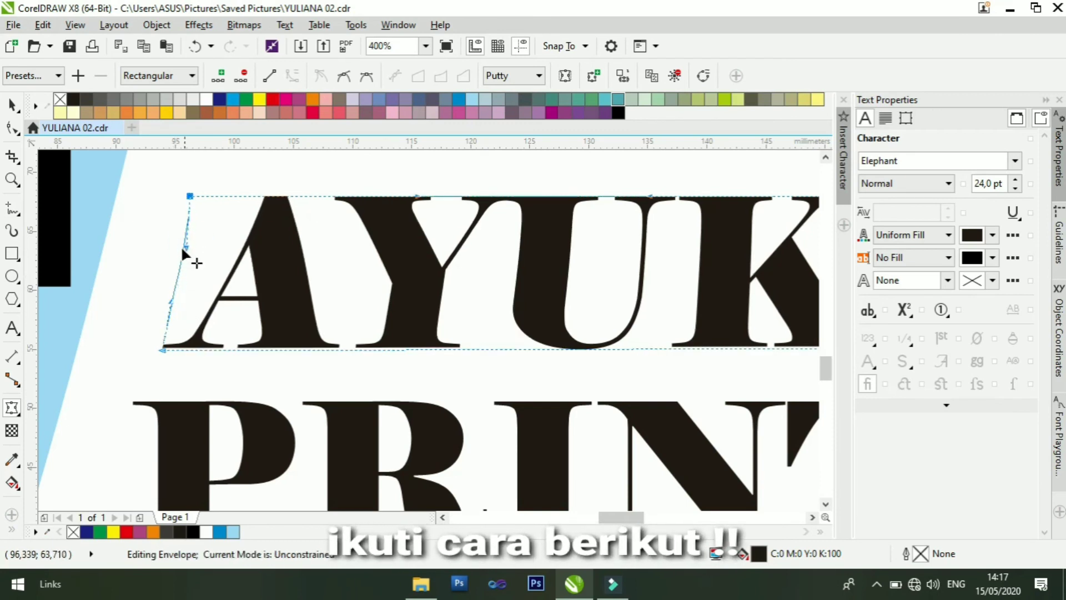
{"action": "left_click_drag", "start_coordinate": [182, 249], "coordinate": [182, 250]}
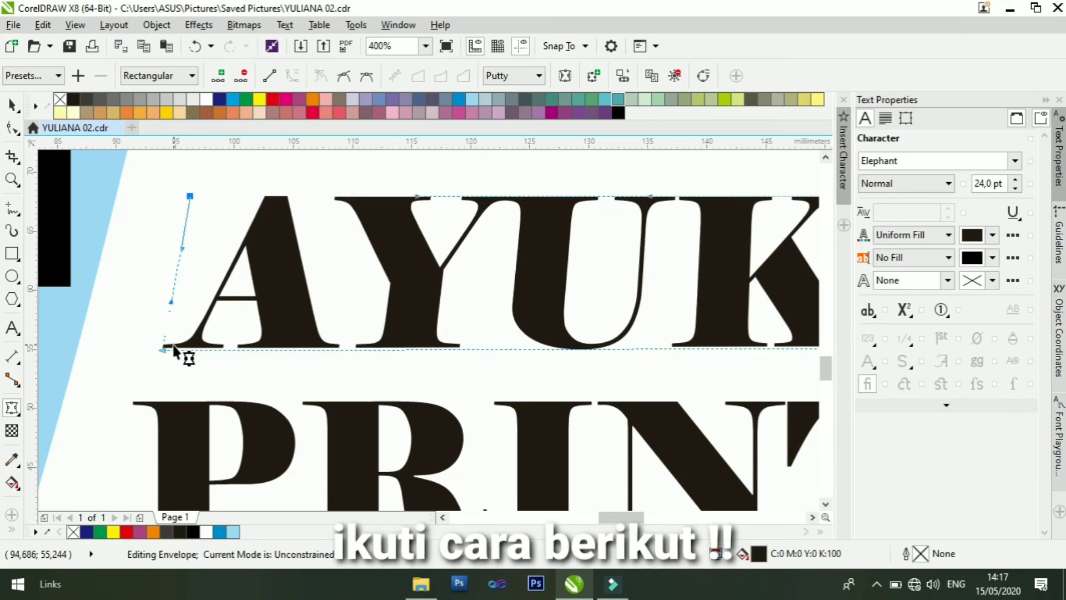
Slant AYUK's right side by pulling its lower-right envelope corner outwards and aligning both curve handles along the edge
{"action": "scroll", "coordinate": [174, 349], "scroll_direction": "down", "scroll_amount": 2}
{"action": "scroll", "coordinate": [558, 335], "scroll_direction": "up", "scroll_amount": 2}
{"action": "left_click", "coordinate": [500, 359]}
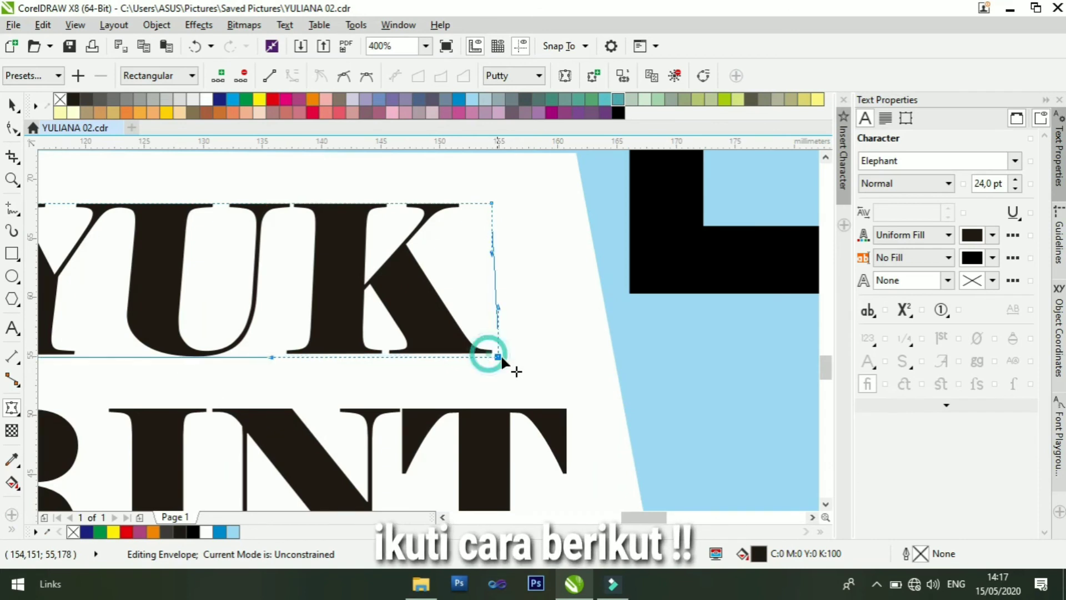
{"action": "left_click_drag", "start_coordinate": [502, 360], "coordinate": [518, 358]}
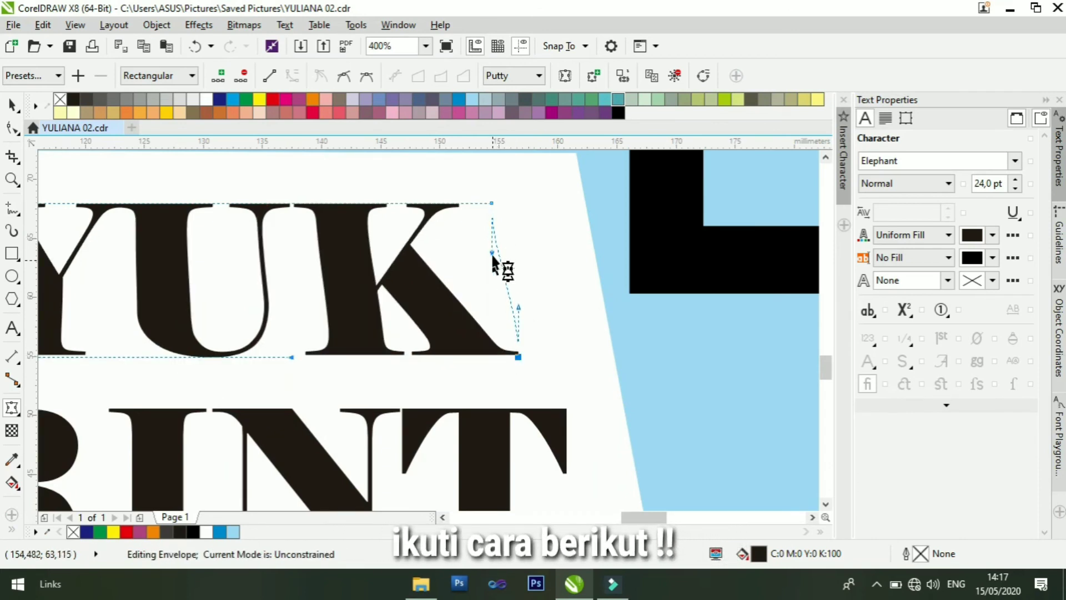
{"action": "left_click_drag", "start_coordinate": [494, 254], "coordinate": [504, 251]}
{"action": "left_click_drag", "start_coordinate": [517, 308], "coordinate": [508, 305]}
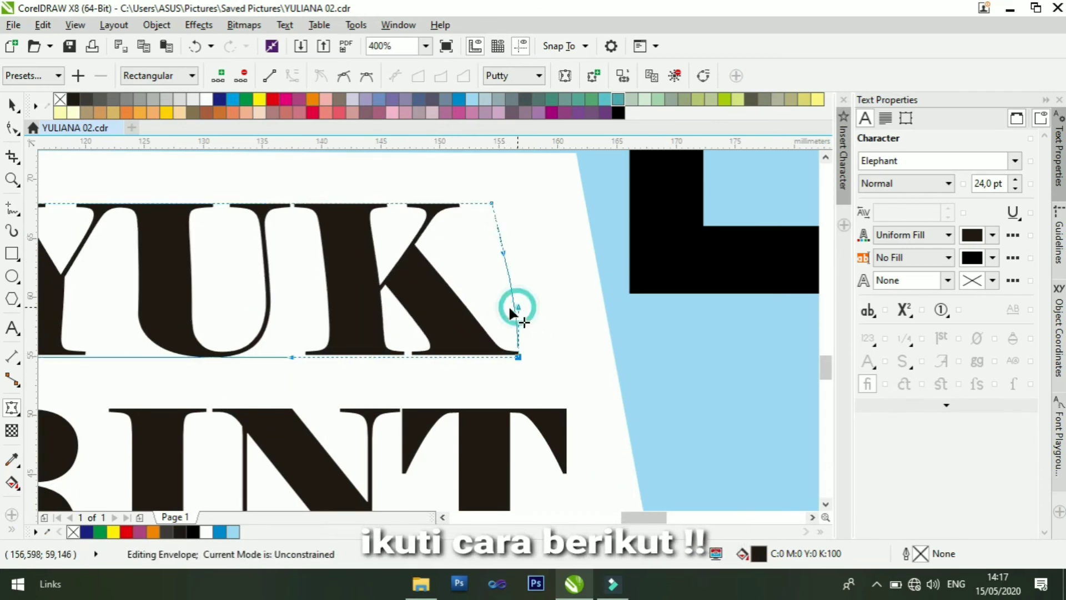
{"action": "left_click_drag", "start_coordinate": [496, 251], "coordinate": [493, 252]}
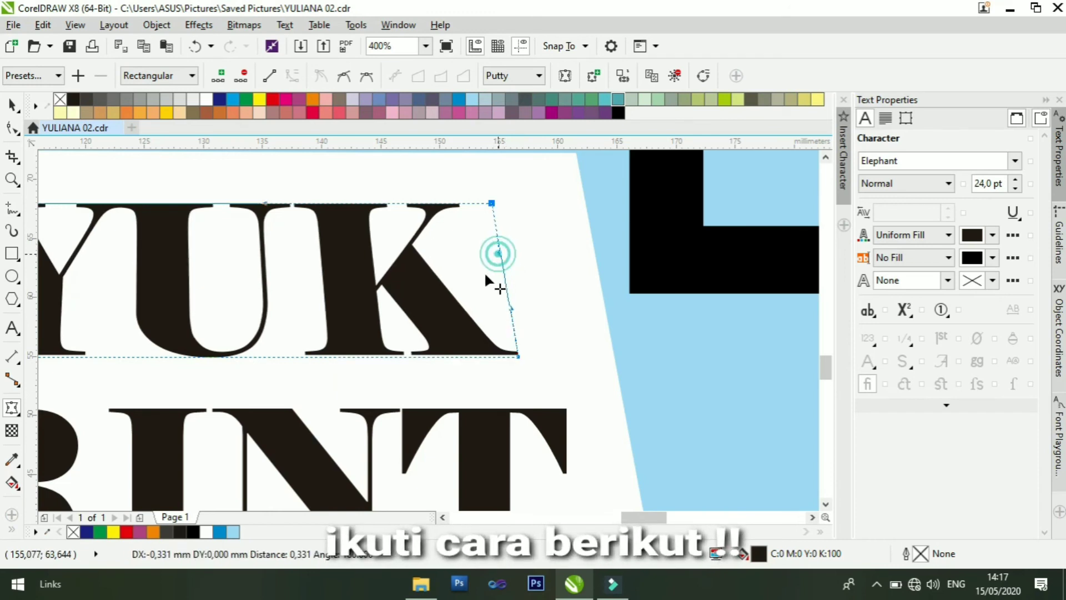
Apply an envelope to the PRINT text and remove its mid-side nodes
{"action": "scroll", "coordinate": [382, 332], "scroll_direction": "down", "scroll_amount": 2}
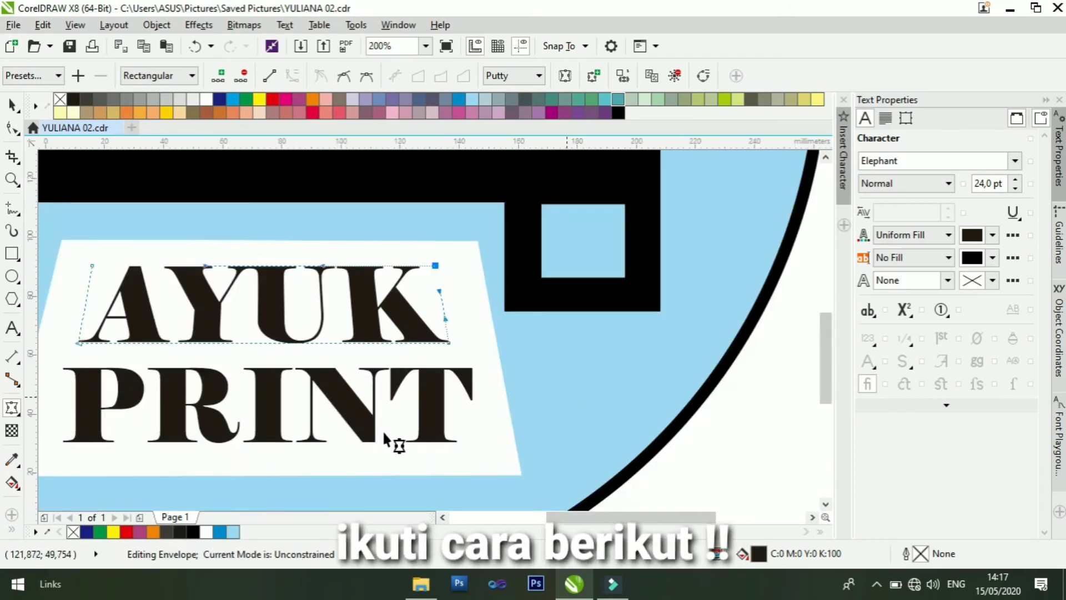
{"action": "scroll", "coordinate": [389, 434], "scroll_direction": "down", "scroll_amount": 2}
{"action": "scroll", "coordinate": [435, 411], "scroll_direction": "up", "scroll_amount": 2}
{"action": "left_click", "coordinate": [330, 414]}
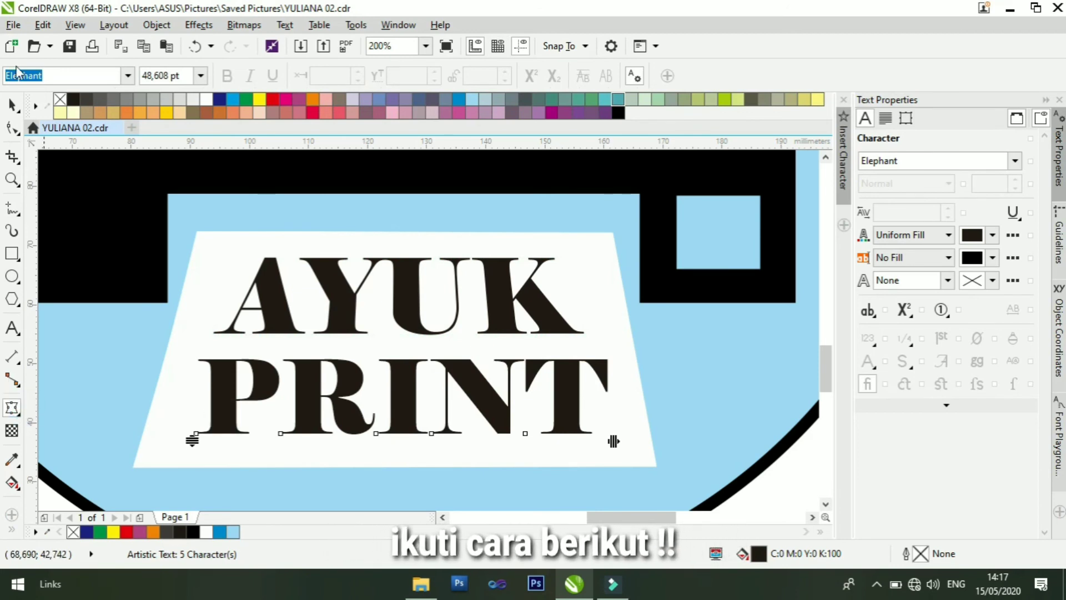
{"action": "left_click", "coordinate": [12, 407]}
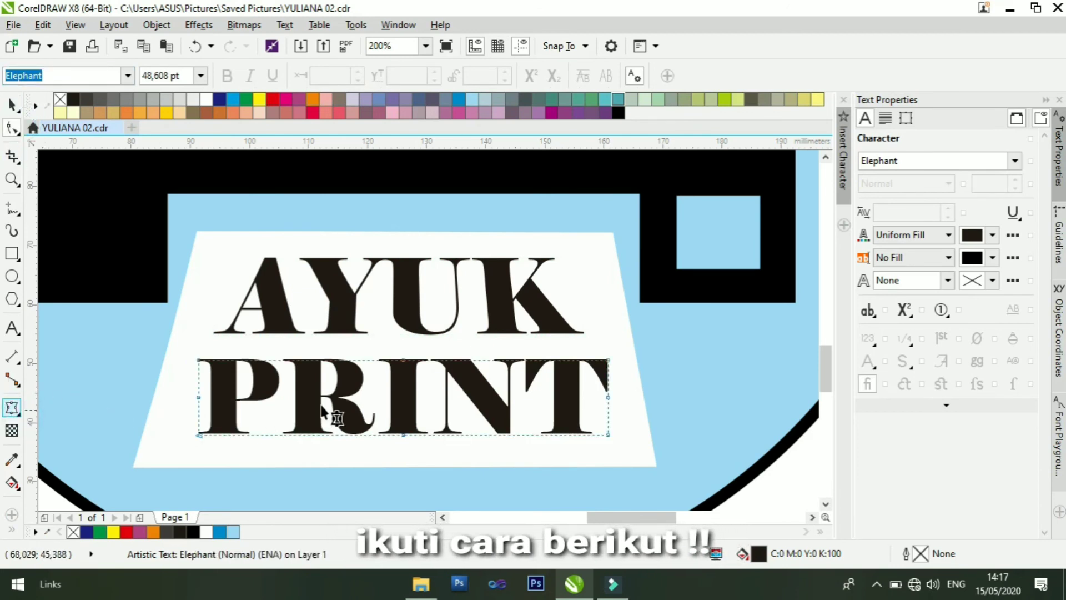
{"action": "left_click", "coordinate": [404, 360]}
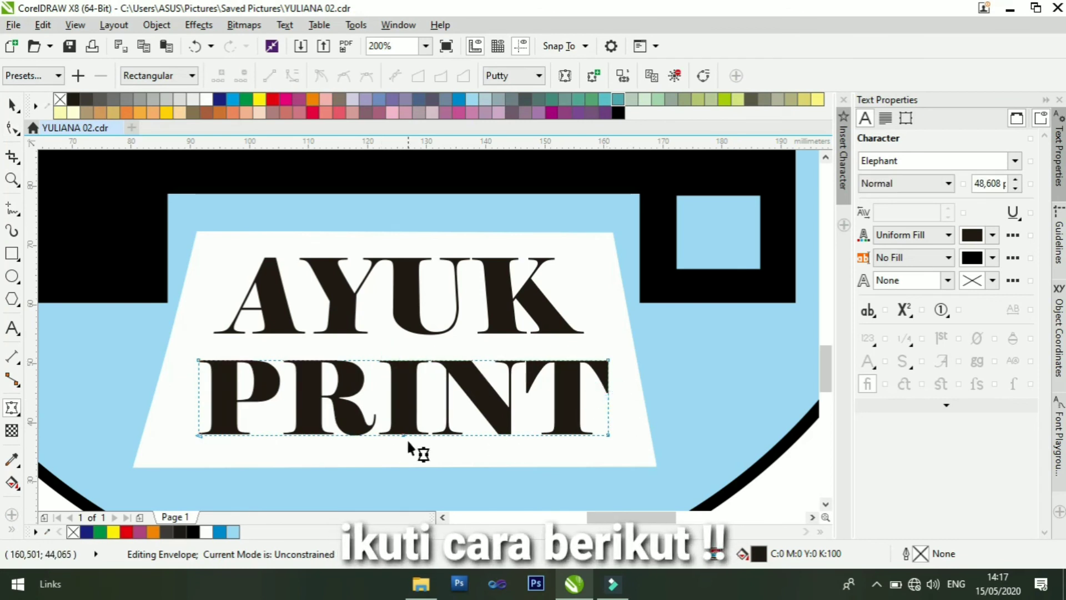
Slant PRINT's left side by pulling its lower-left envelope corner outwards and aligning both curve handles along the edge
{"action": "scroll", "coordinate": [231, 428], "scroll_direction": "up", "scroll_amount": 1}
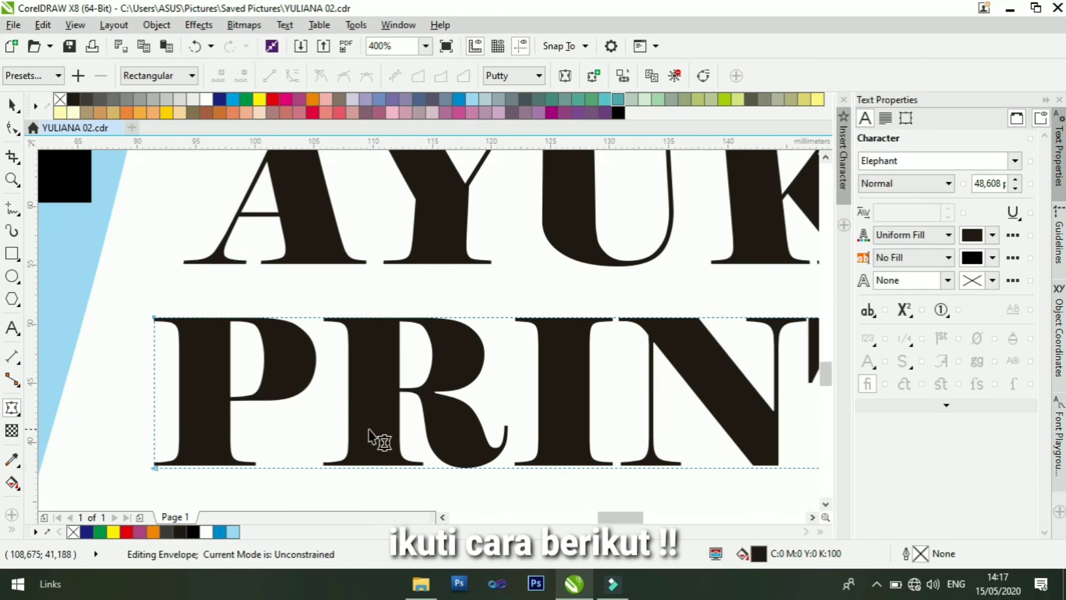
{"action": "scroll", "coordinate": [369, 429], "scroll_direction": "down", "scroll_amount": 1}
{"action": "scroll", "coordinate": [369, 429], "scroll_direction": "left", "scroll_amount": 3}
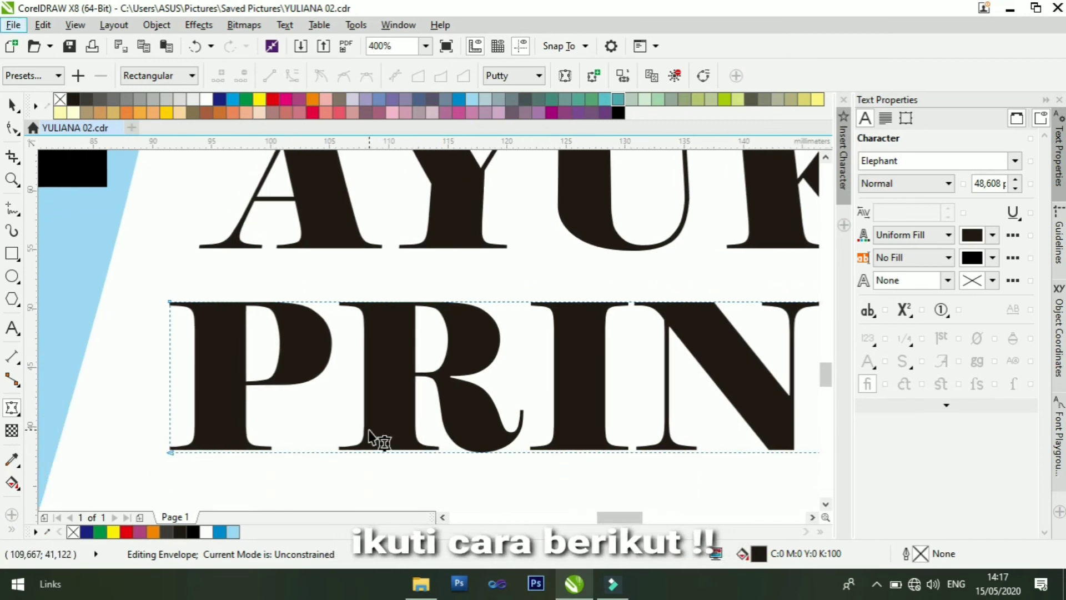
{"action": "scroll", "coordinate": [343, 444], "scroll_direction": "left", "scroll_amount": 2}
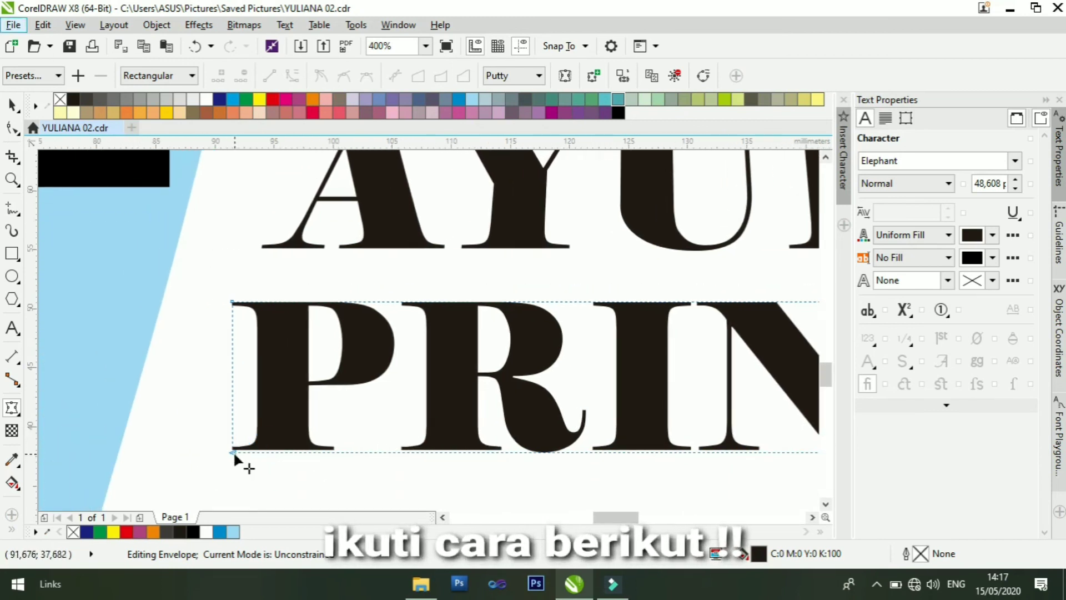
{"action": "left_click_drag", "start_coordinate": [232, 452], "coordinate": [201, 456]}
{"action": "left_click_drag", "start_coordinate": [201, 405], "coordinate": [211, 406]}
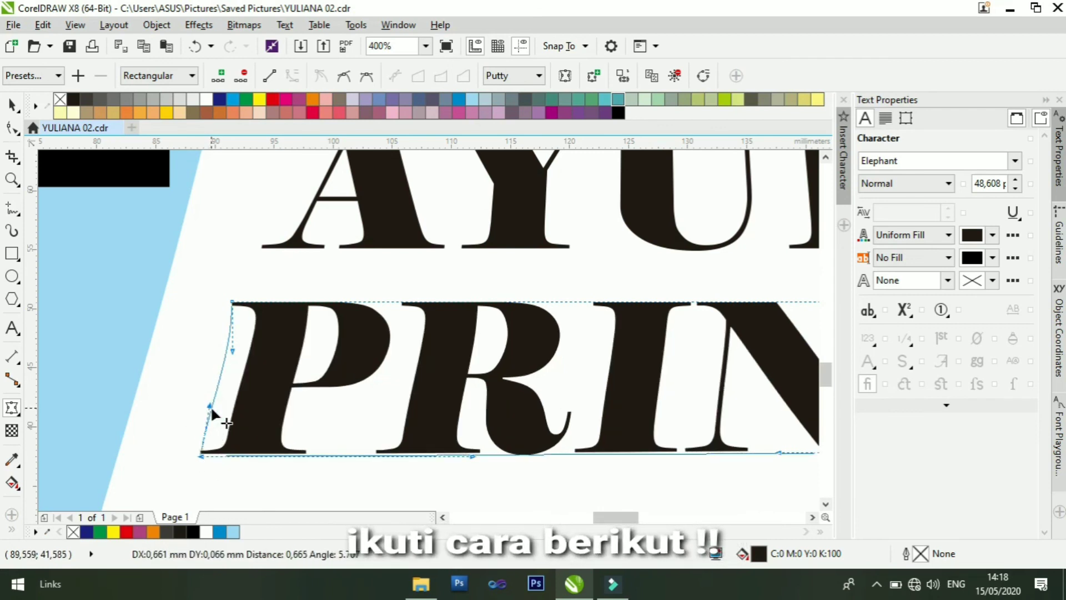
{"action": "left_click_drag", "start_coordinate": [233, 351], "coordinate": [218, 358]}
Slant PRINT's right side by pulling its lower-right envelope corner outwards and aligning both curve handles along the edge
{"action": "scroll", "coordinate": [308, 383], "scroll_direction": "down", "scroll_amount": 1}
{"action": "scroll", "coordinate": [722, 417], "scroll_direction": "up", "scroll_amount": 2}
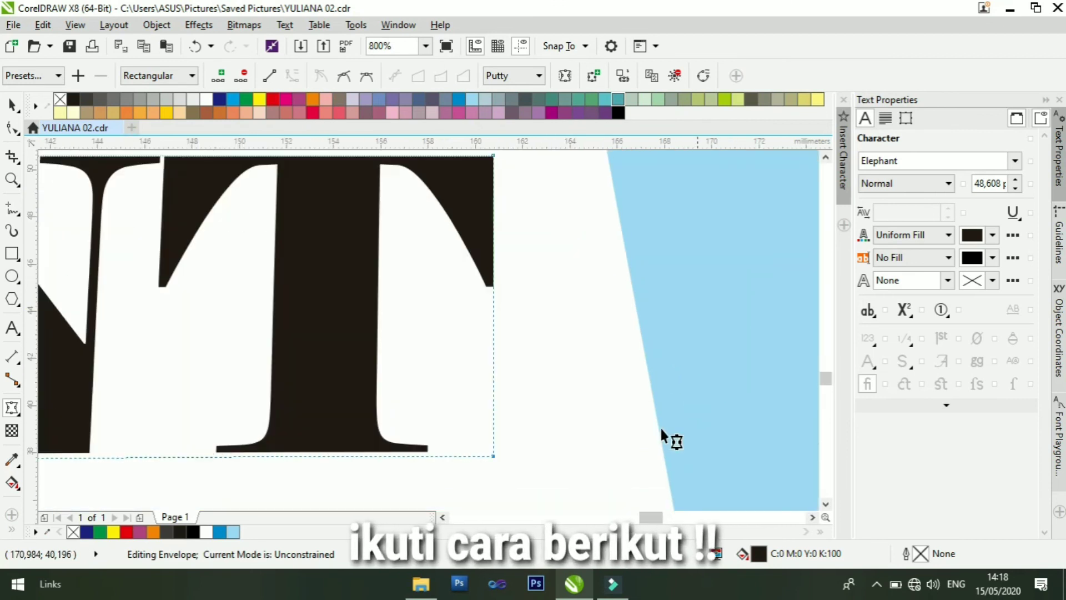
{"action": "scroll", "coordinate": [552, 453], "scroll_direction": "down", "scroll_amount": 1}
{"action": "left_click_drag", "start_coordinate": [522, 449], "coordinate": [540, 449]}
{"action": "left_click", "coordinate": [538, 401]}
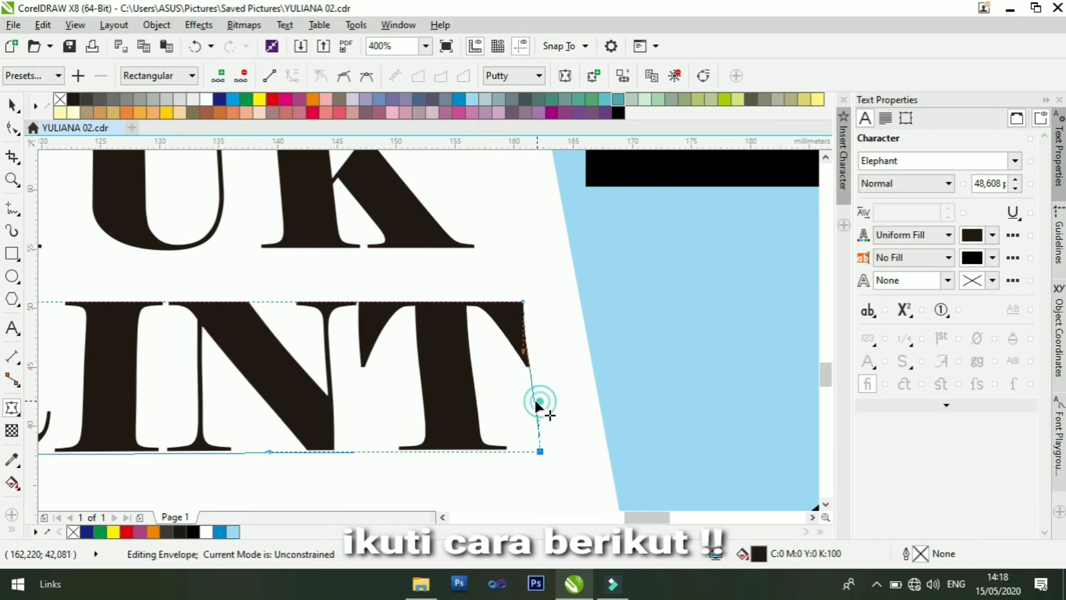
{"action": "left_click_drag", "start_coordinate": [536, 401], "coordinate": [525, 355]}
{"action": "scroll", "coordinate": [516, 393], "scroll_direction": "down", "scroll_amount": 2}
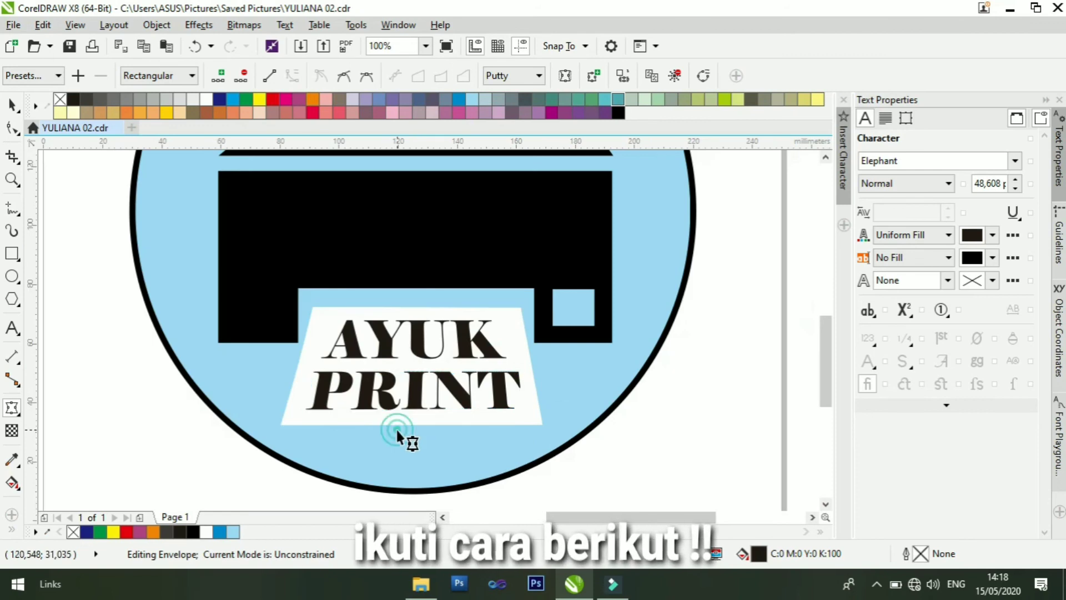
Stretch the PRINT text slightly downwards from its bottom edge to make the letters taller on the white sheet
{"action": "left_click", "coordinate": [416, 422]}
{"action": "scroll", "coordinate": [418, 422], "scroll_direction": "up", "scroll_amount": 2}
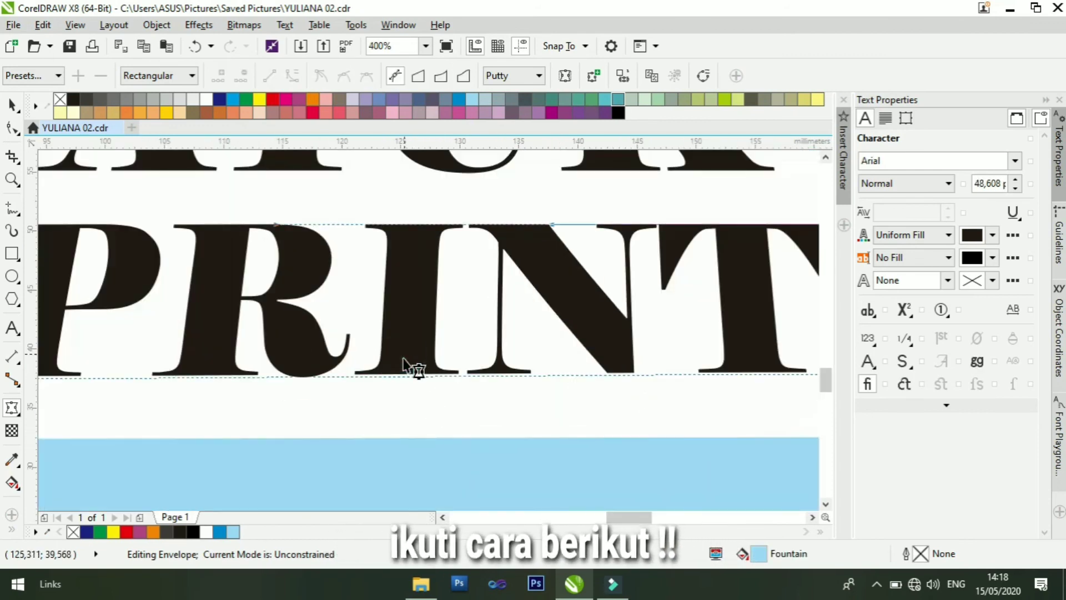
{"action": "left_click", "coordinate": [410, 367]}
{"action": "scroll", "coordinate": [411, 369], "scroll_direction": "down", "scroll_amount": 1}
{"action": "scroll", "coordinate": [390, 373], "scroll_direction": "up", "scroll_amount": 1}
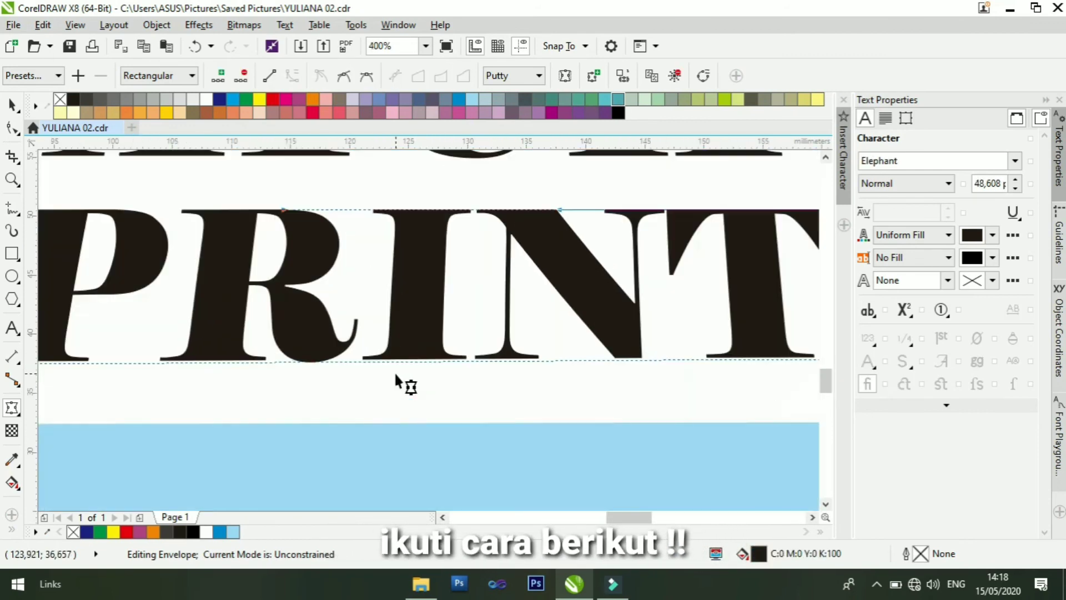
{"action": "left_click", "coordinate": [17, 105]}
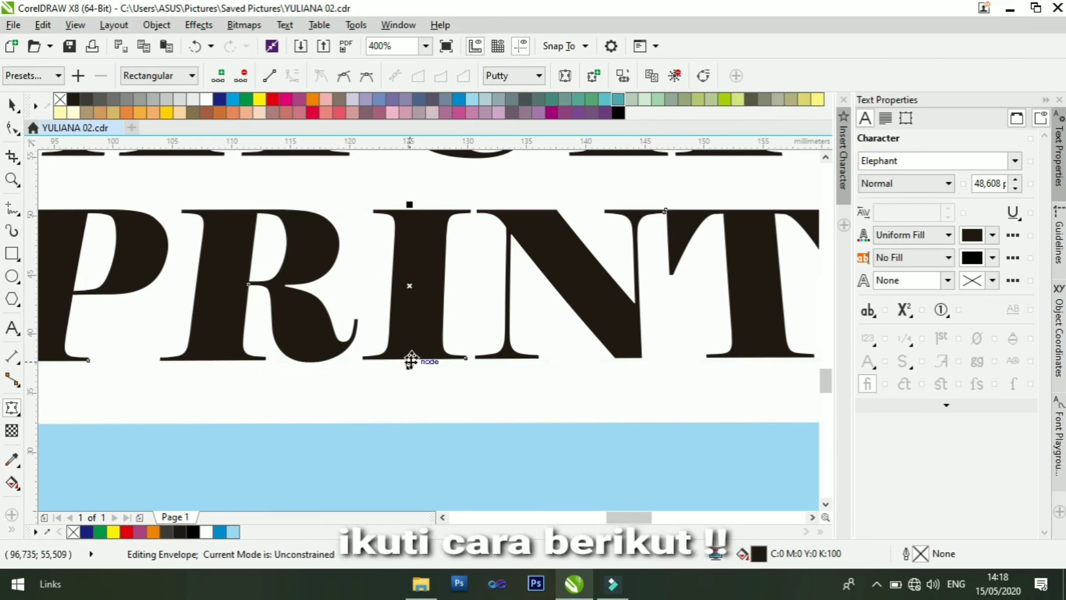
{"action": "left_click_drag", "start_coordinate": [410, 361], "coordinate": [410, 384]}
Nudge the AYUK text up by 1 mm to widen the gap above PRINT, and deselect it
{"action": "scroll", "coordinate": [409, 383], "scroll_direction": "down", "scroll_amount": 1}
{"action": "left_click", "coordinate": [415, 256]}
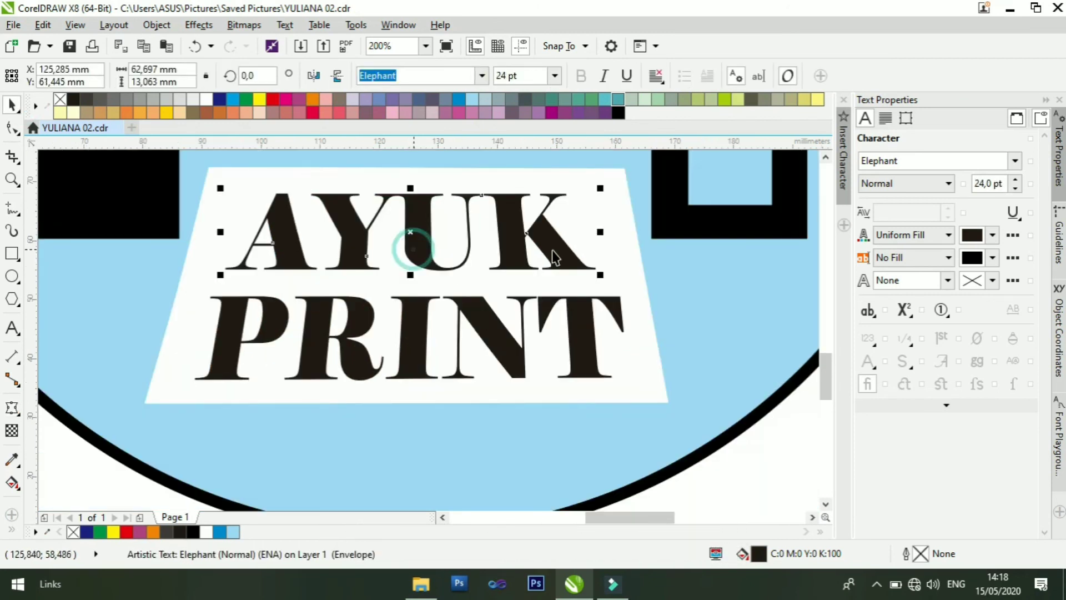
{"action": "key", "text": "Up"}
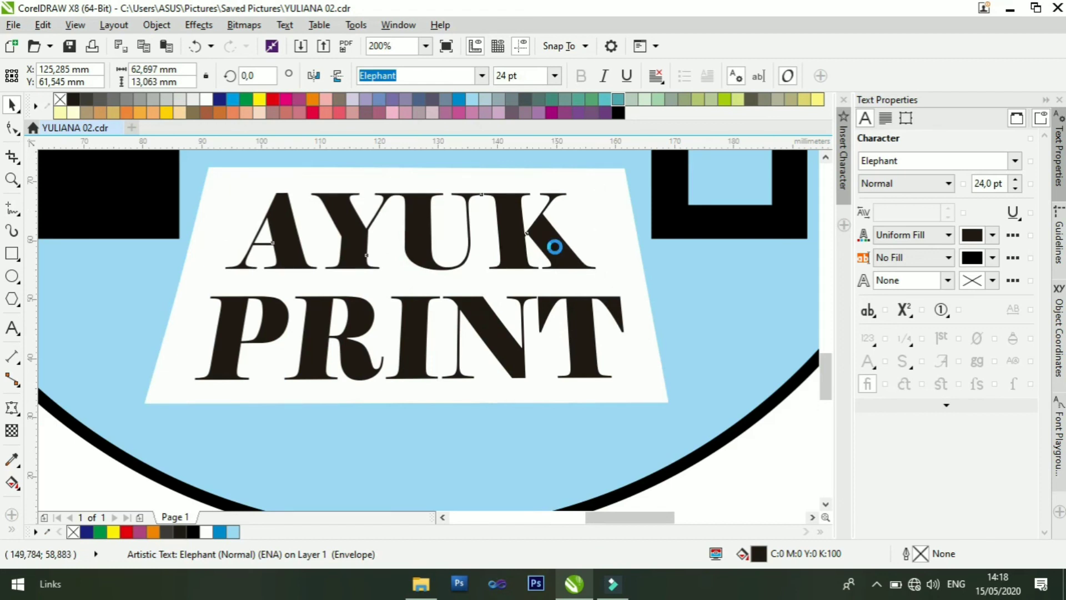
{"action": "key", "text": "Up"}
{"action": "key", "text": "Up"}
{"action": "key", "text": "Up"}
{"action": "key", "text": "Up"}
{"action": "key", "text": "Up"}
{"action": "key", "text": "Up"}
{"action": "key", "text": "Up"}
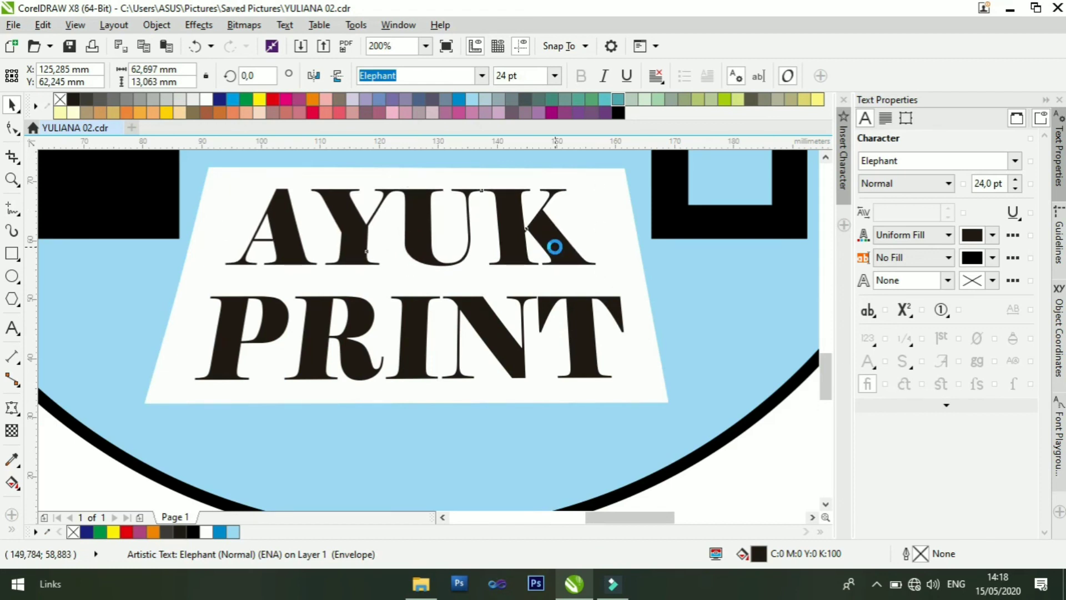
{"action": "key", "text": "Up"}
{"action": "key", "text": "Up"}
{"action": "left_click", "coordinate": [714, 274]}
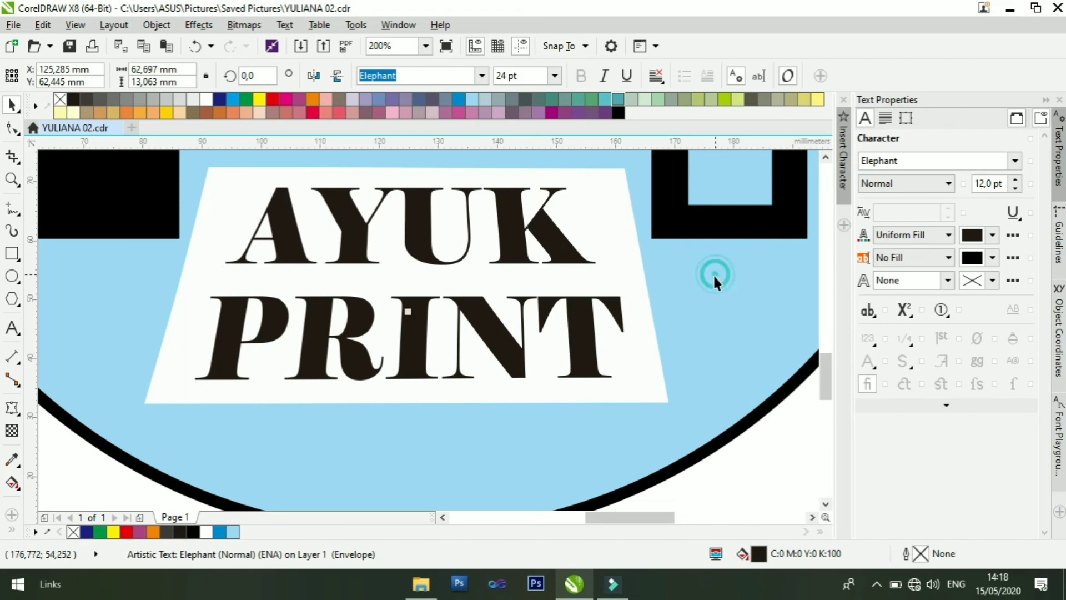
Select the black printer body's drop shadow group
{"action": "left_click", "coordinate": [107, 177]}
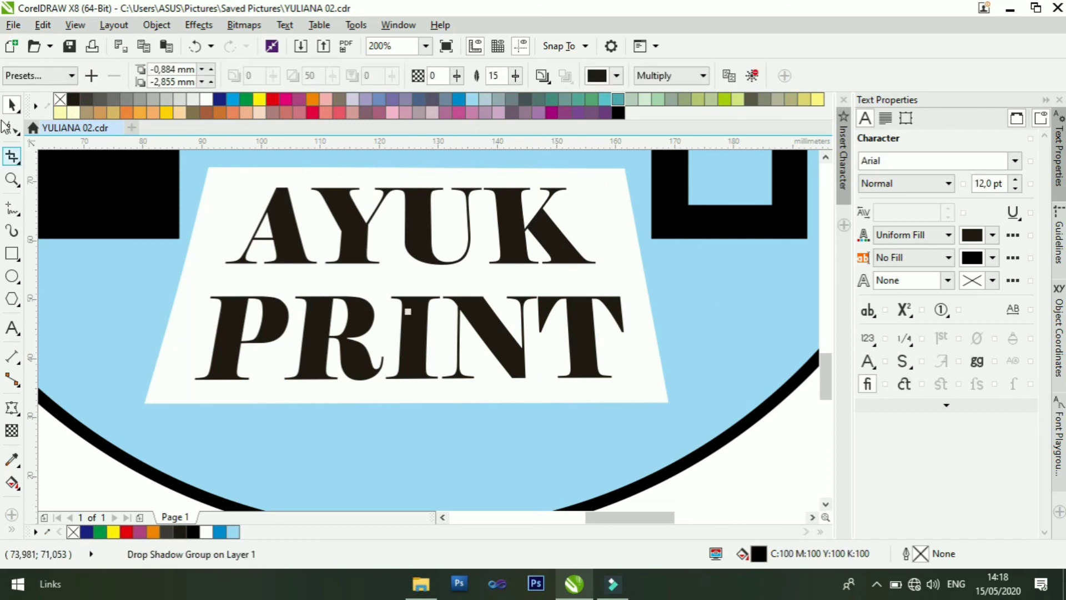
{"action": "scroll", "coordinate": [250, 186], "scroll_direction": "down", "scroll_amount": 4}
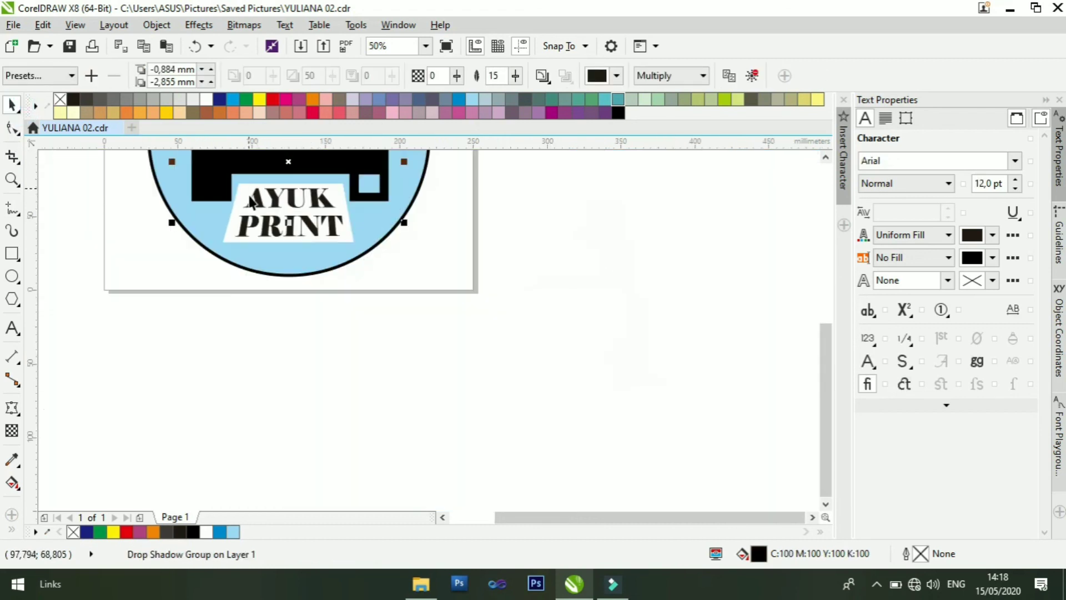